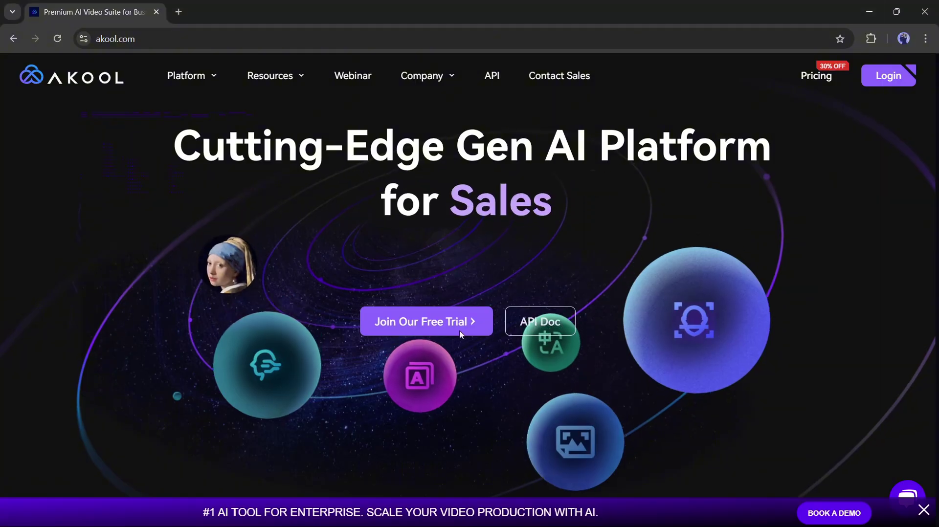
Step: Browse Akool's Video Translate, Image Generator and Realistic Avatar feature tabs
{"action": "scroll", "coordinate": [203, 249], "scroll_direction": "down", "scroll_amount": 4}
{"action": "scroll", "coordinate": [199, 251], "scroll_direction": "down", "scroll_amount": 11}
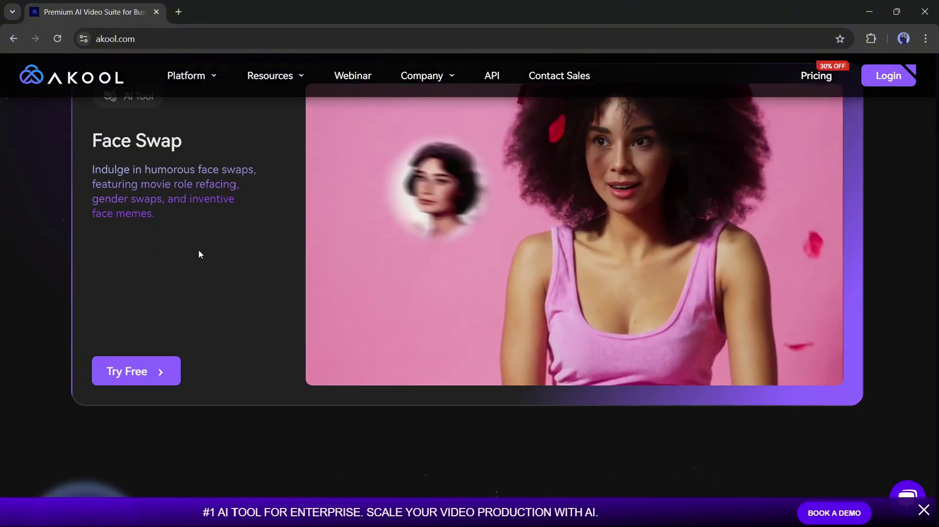
{"action": "scroll", "coordinate": [199, 254], "scroll_direction": "up", "scroll_amount": 1}
{"action": "scroll", "coordinate": [308, 245], "scroll_direction": "up", "scroll_amount": 3}
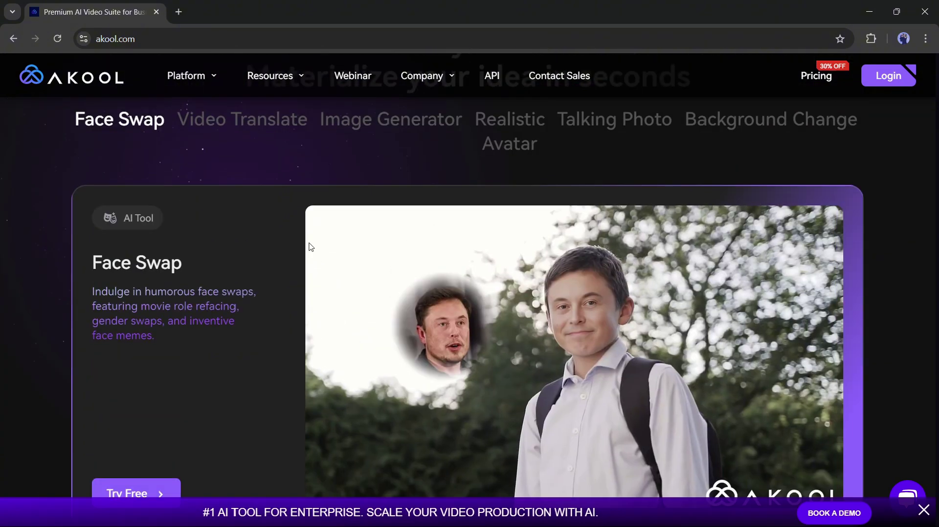
{"action": "left_click", "coordinate": [242, 241]}
{"action": "scroll", "coordinate": [390, 126], "scroll_direction": "down", "scroll_amount": 2}
{"action": "left_click", "coordinate": [389, 121]}
{"action": "left_click", "coordinate": [499, 129]}
{"action": "scroll", "coordinate": [556, 192], "scroll_direction": "down", "scroll_amount": 1}
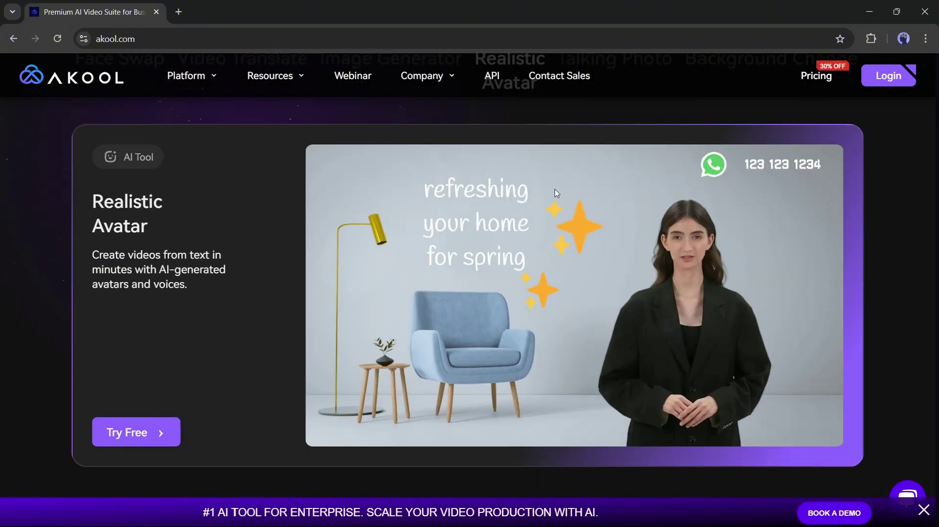
{"action": "scroll", "coordinate": [587, 146], "scroll_direction": "up", "scroll_amount": 1}
Step: Look at the Talking Photo and Background Change features and the Online Education use case
{"action": "left_click", "coordinate": [615, 120]}
{"action": "left_click", "coordinate": [758, 124]}
{"action": "scroll", "coordinate": [450, 276], "scroll_direction": "down", "scroll_amount": 1}
{"action": "scroll", "coordinate": [410, 307], "scroll_direction": "down", "scroll_amount": 15}
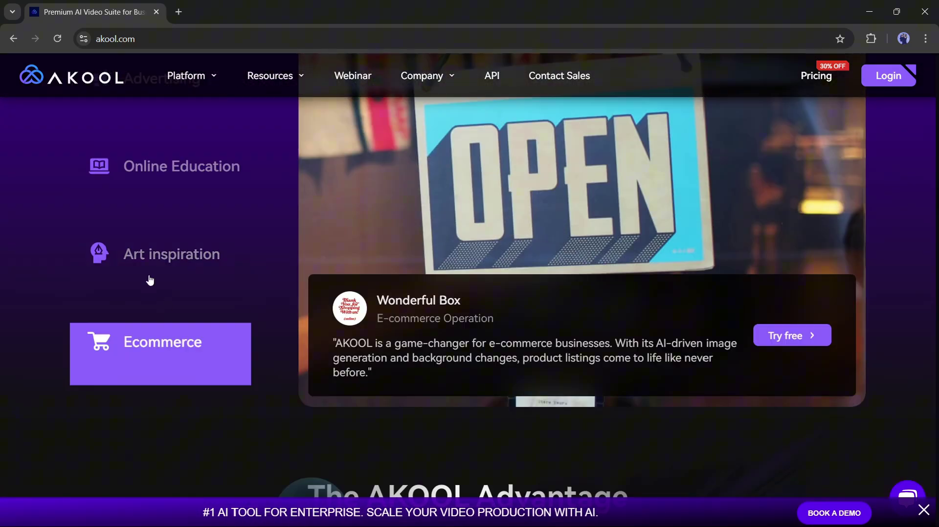
{"action": "scroll", "coordinate": [149, 279], "scroll_direction": "up", "scroll_amount": 3}
{"action": "left_click", "coordinate": [127, 299]}
{"action": "scroll", "coordinate": [139, 308], "scroll_direction": "down", "scroll_amount": 10}
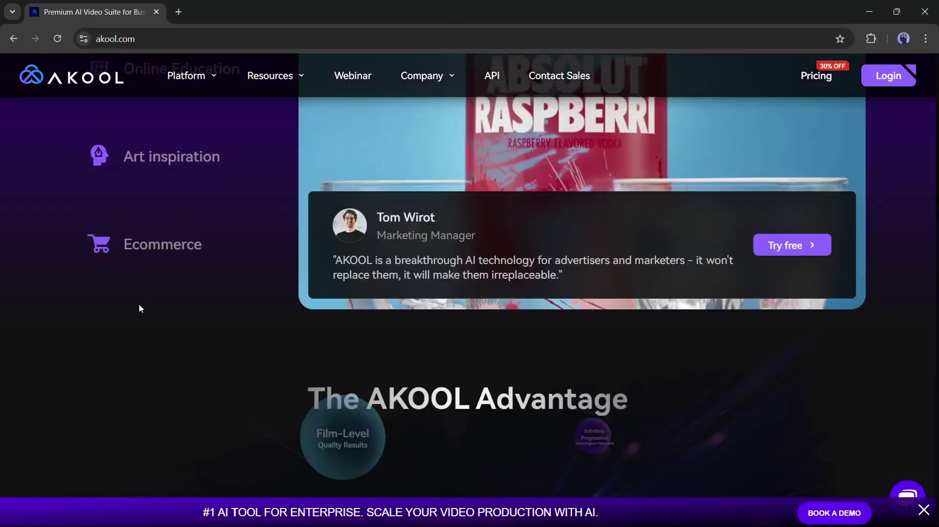
{"action": "scroll", "coordinate": [565, 310], "scroll_direction": "up", "scroll_amount": 20}
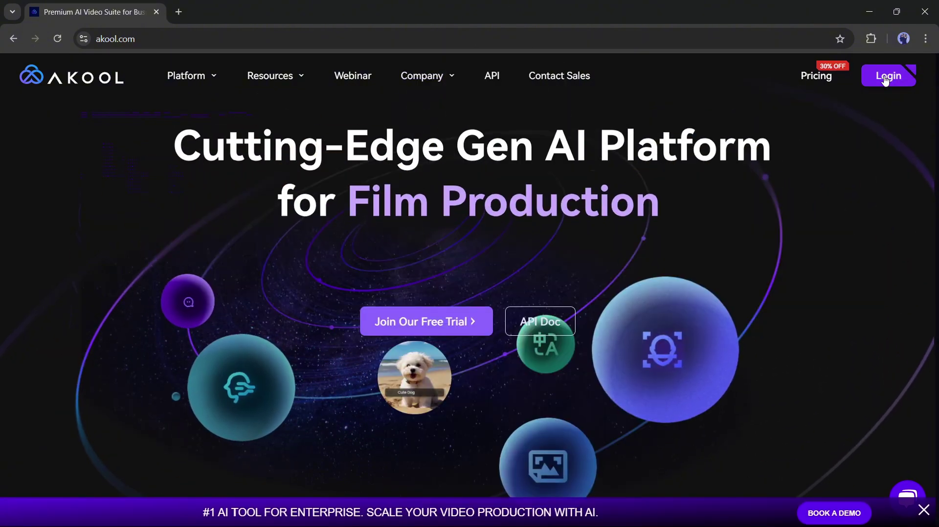
Step: Sign in to Akool with the Google account
{"action": "left_click", "coordinate": [906, 75]}
{"action": "key", "text": "Tab"}
{"action": "left_click", "coordinate": [431, 177]}
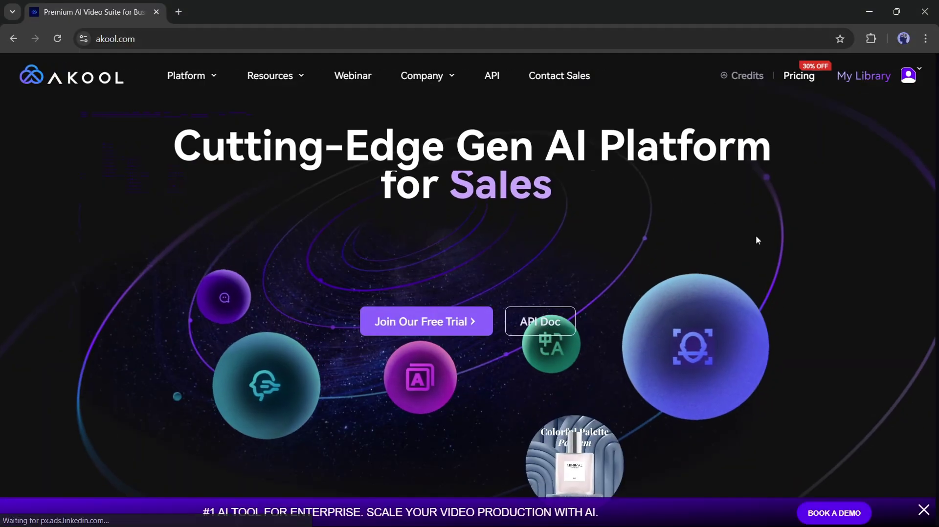
Step: Launch the AI avatar generator editor from Platform > Realistic Avatar
{"action": "mouse_move", "coordinate": [205, 78]}
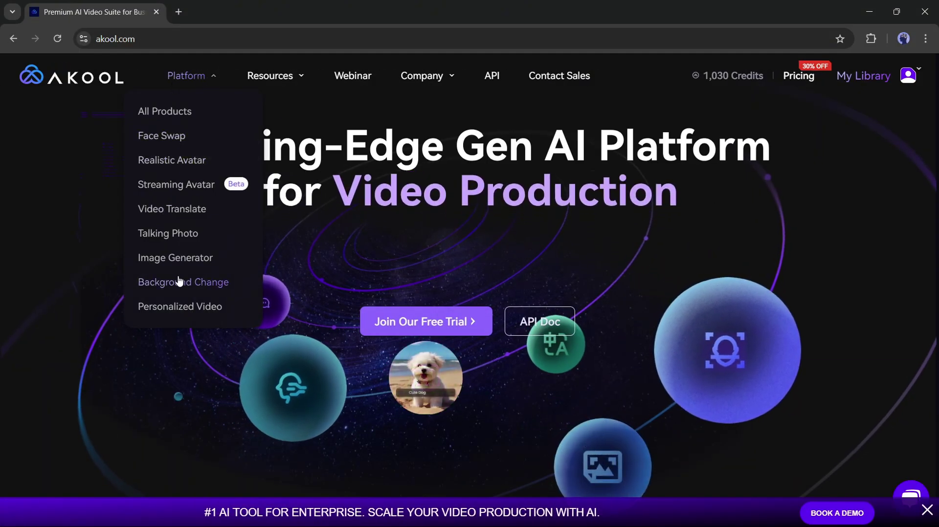
{"action": "left_click", "coordinate": [175, 163]}
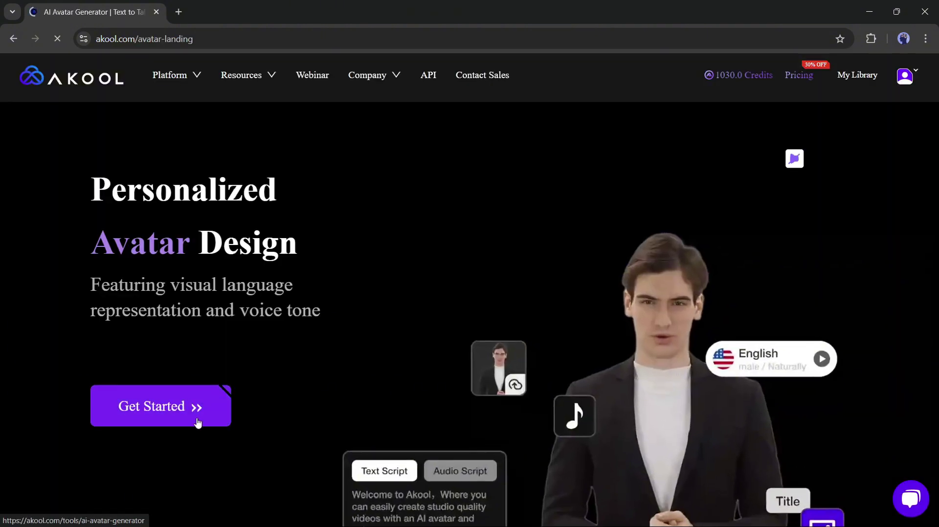
{"action": "left_click", "coordinate": [180, 405]}
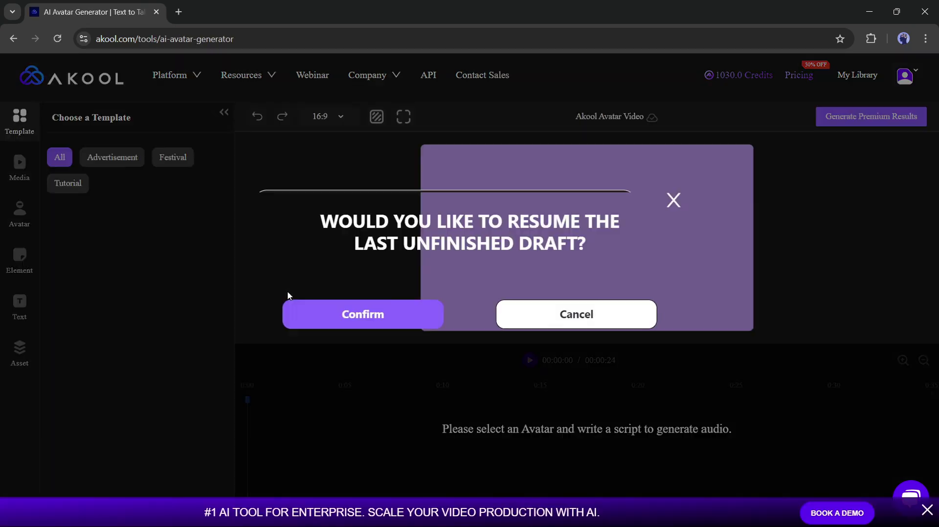
{"action": "left_click", "coordinate": [575, 313]}
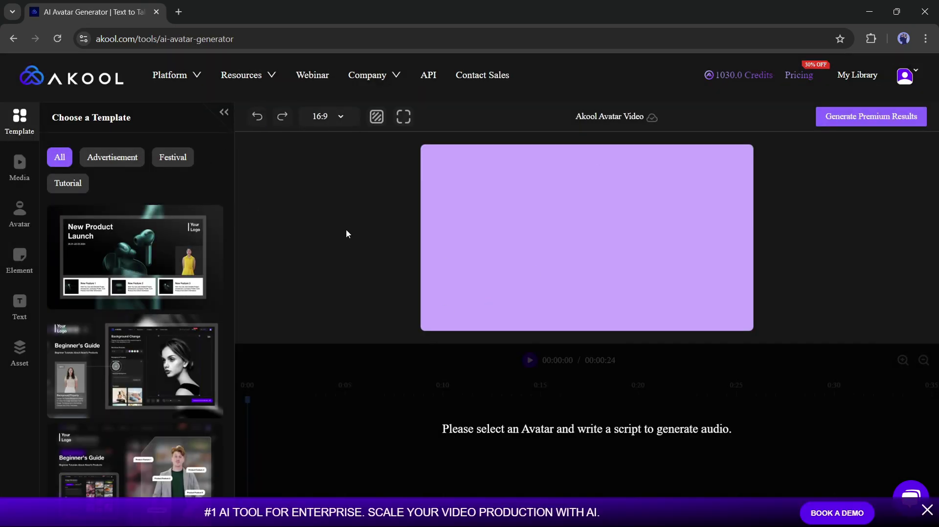
{"action": "scroll", "coordinate": [298, 289], "scroll_direction": "down", "scroll_amount": 3}
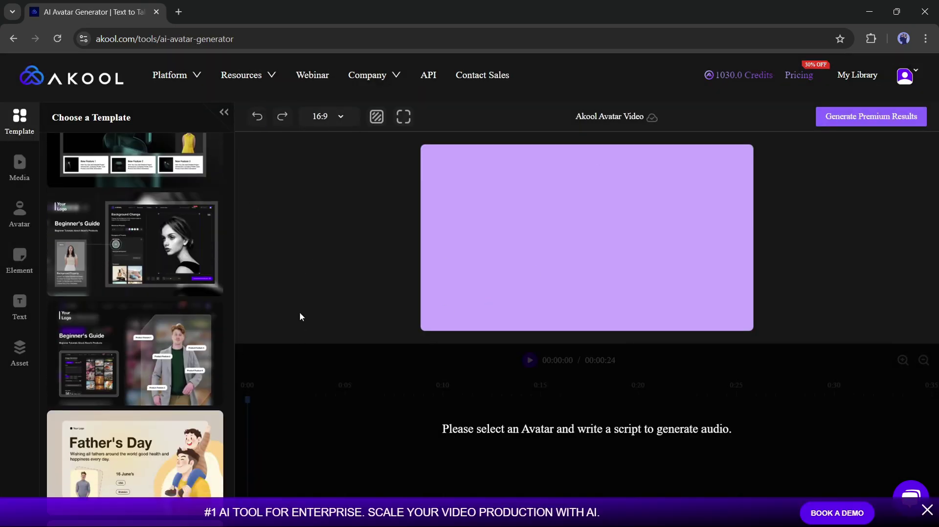
{"action": "scroll", "coordinate": [132, 322], "scroll_direction": "up", "scroll_amount": 3}
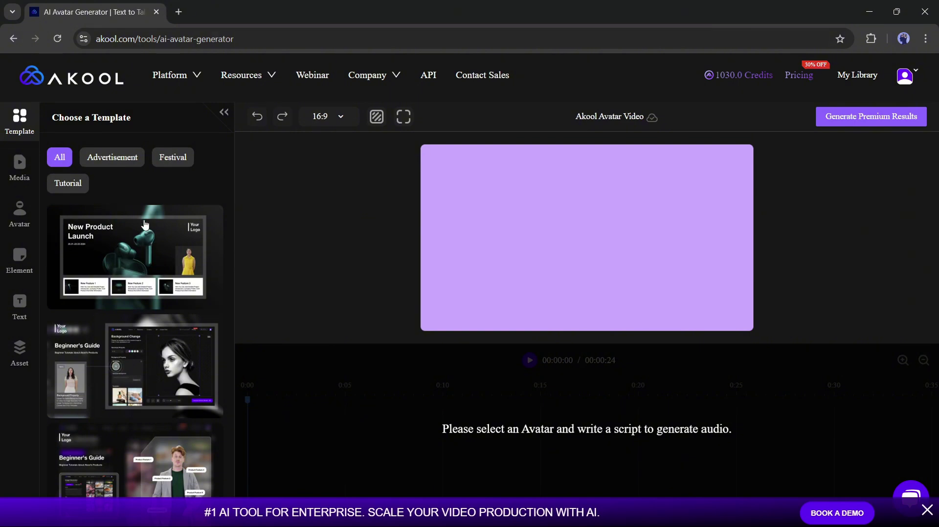
{"action": "scroll", "coordinate": [145, 225], "scroll_direction": "down", "scroll_amount": 5}
{"action": "scroll", "coordinate": [140, 430], "scroll_direction": "up", "scroll_amount": 5}
{"action": "left_click", "coordinate": [109, 159]}
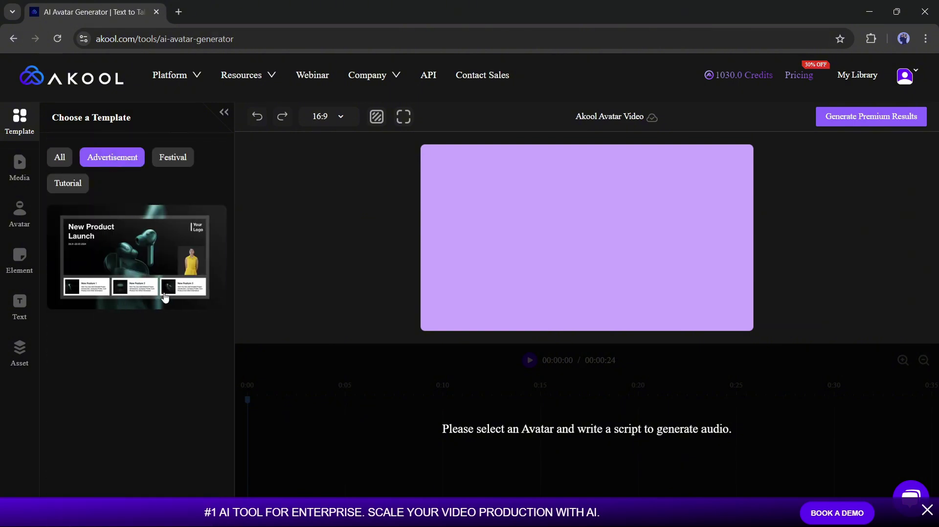
{"action": "left_click", "coordinate": [63, 160]}
{"action": "left_click", "coordinate": [145, 252]}
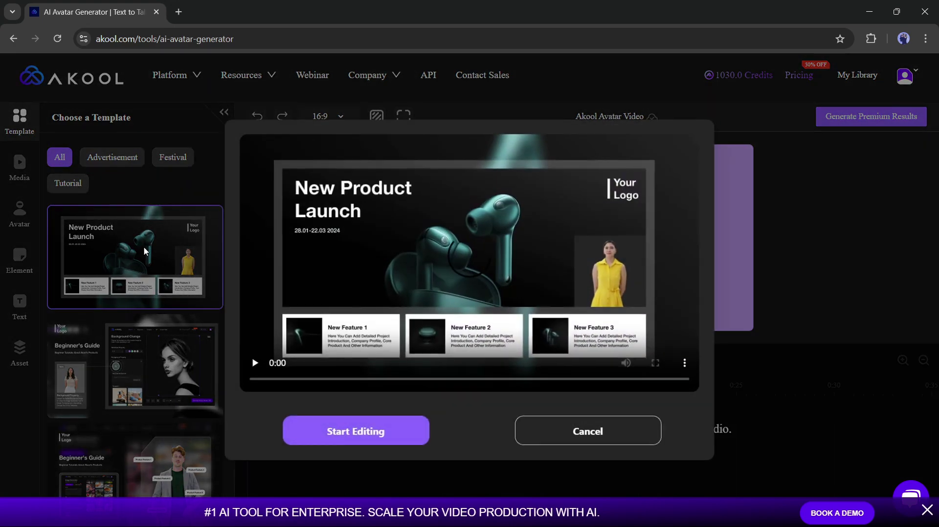
{"action": "left_click", "coordinate": [361, 445]}
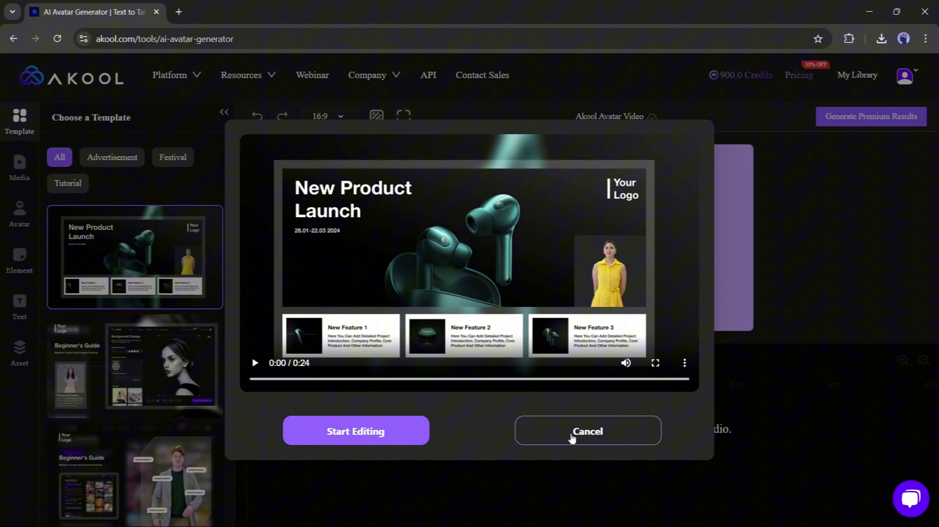
{"action": "left_click", "coordinate": [572, 433]}
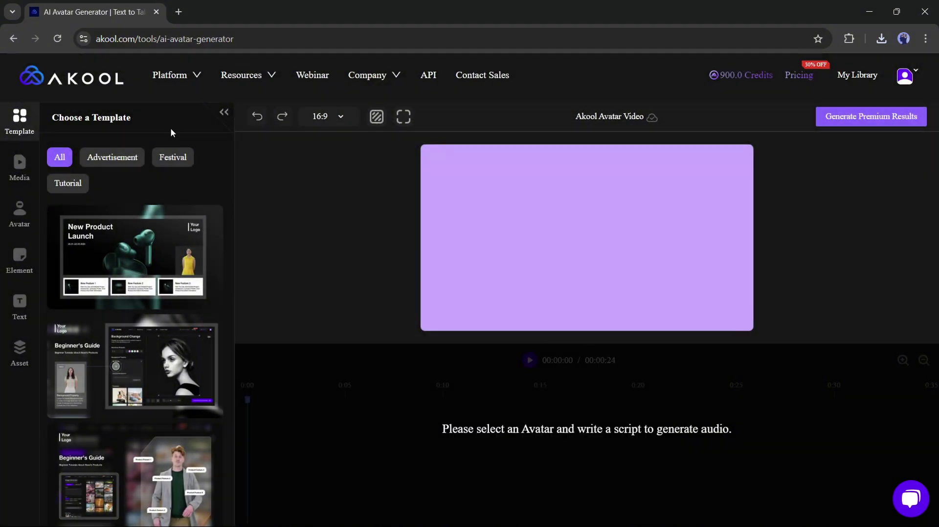
Step: Add the Nathan avatar, a seated man in a checked blazer, from Media > Avatar
{"action": "left_click", "coordinate": [3, 168]}
{"action": "scroll", "coordinate": [153, 254], "scroll_direction": "down", "scroll_amount": 8}
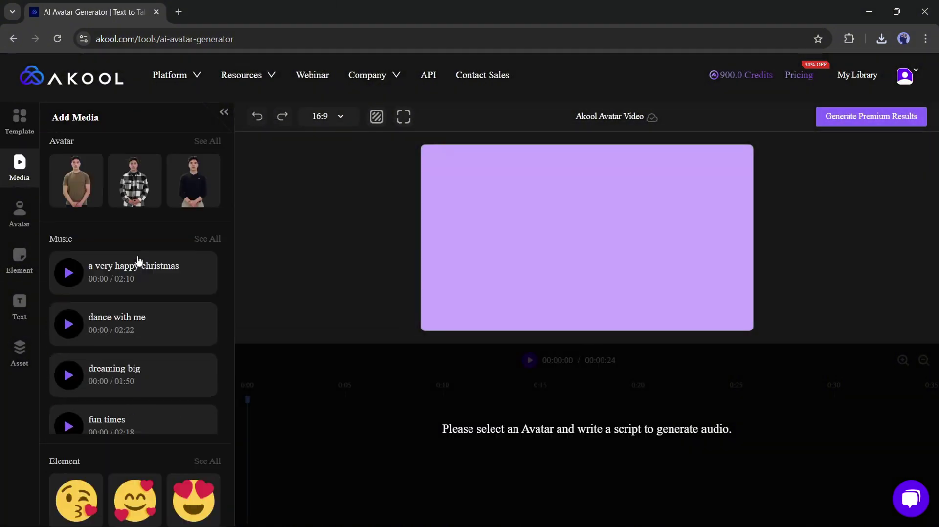
{"action": "scroll", "coordinate": [142, 281], "scroll_direction": "up", "scroll_amount": 9}
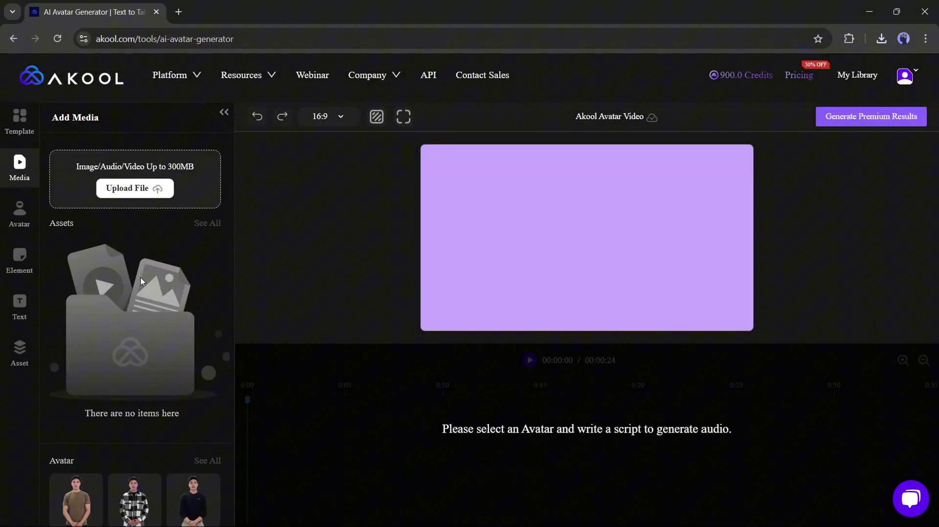
{"action": "left_click", "coordinate": [17, 220]}
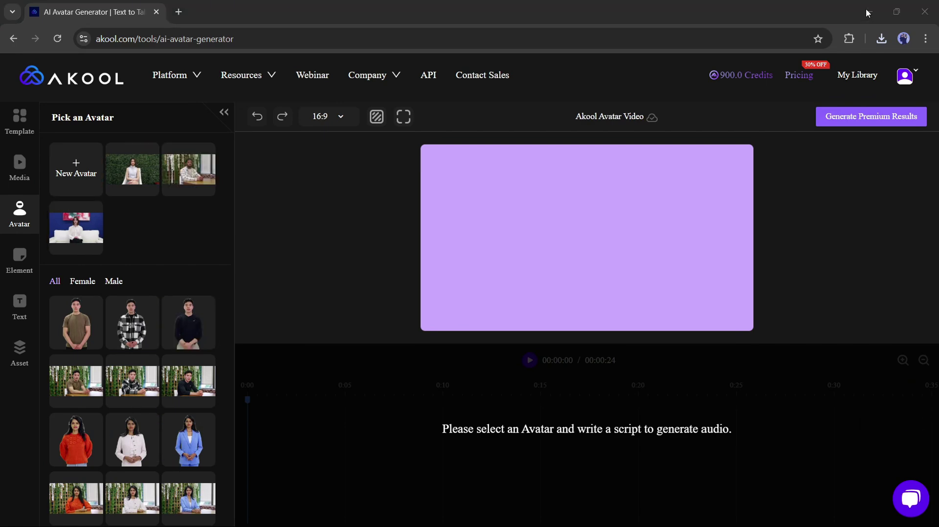
{"action": "scroll", "coordinate": [93, 318], "scroll_direction": "down", "scroll_amount": 5}
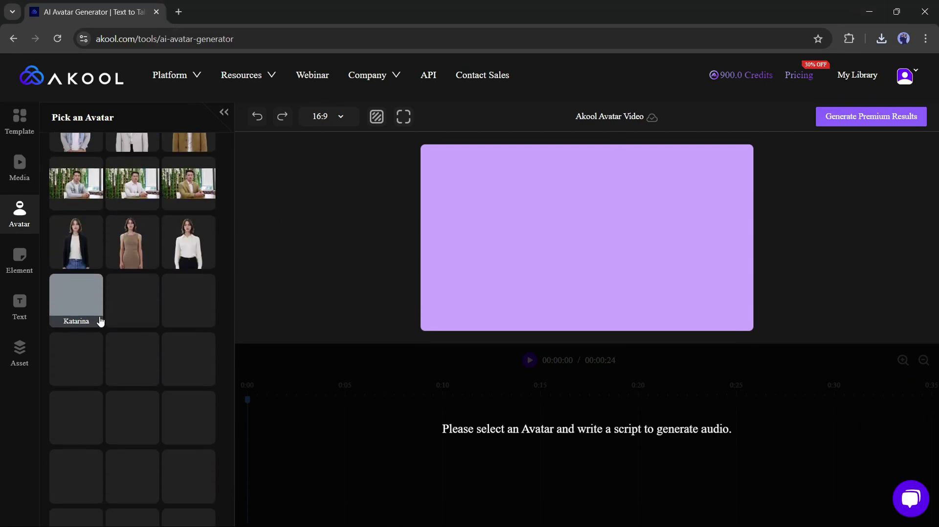
{"action": "scroll", "coordinate": [96, 323], "scroll_direction": "down", "scroll_amount": 10}
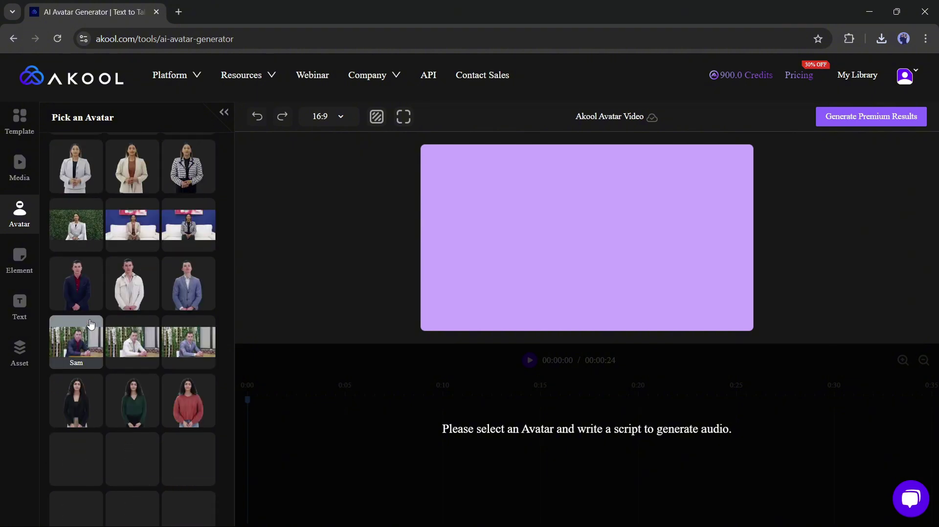
{"action": "scroll", "coordinate": [93, 338], "scroll_direction": "down", "scroll_amount": 3}
{"action": "left_click", "coordinate": [127, 388]}
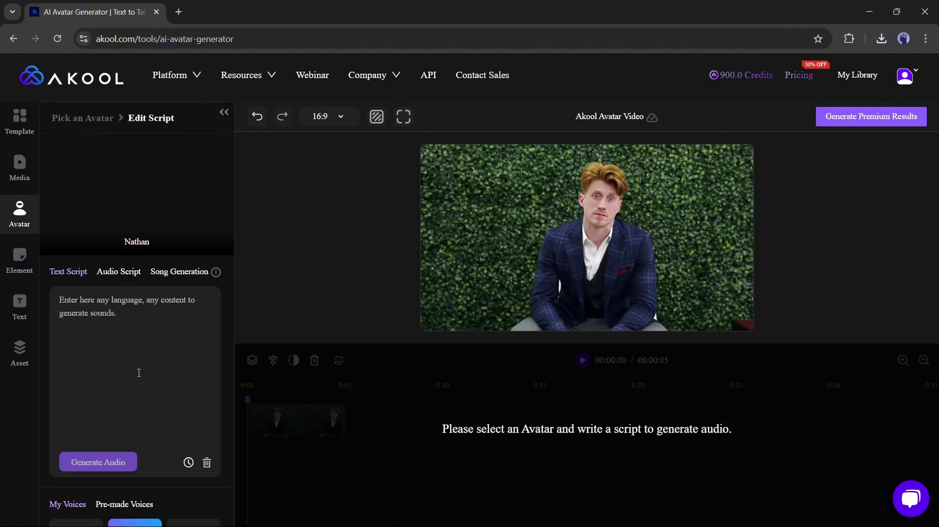
{"action": "left_click", "coordinate": [13, 269]}
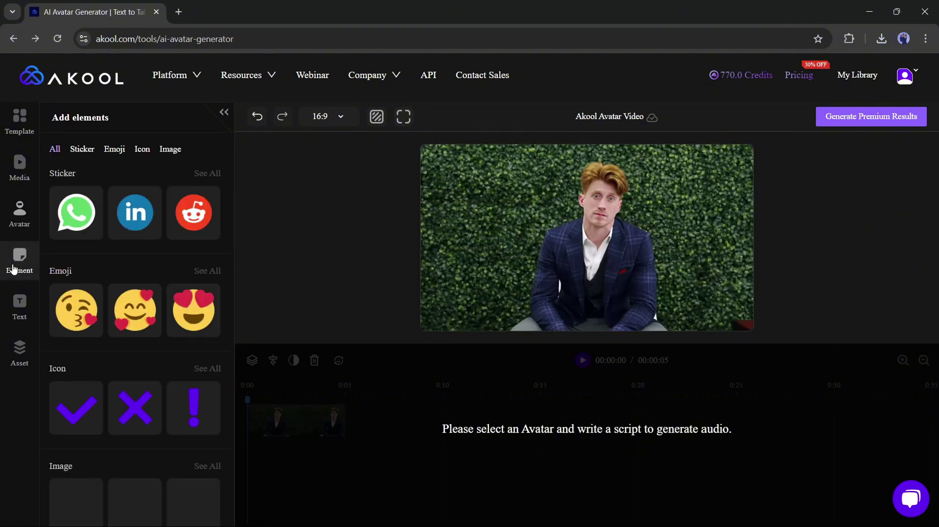
{"action": "left_click", "coordinate": [73, 318]}
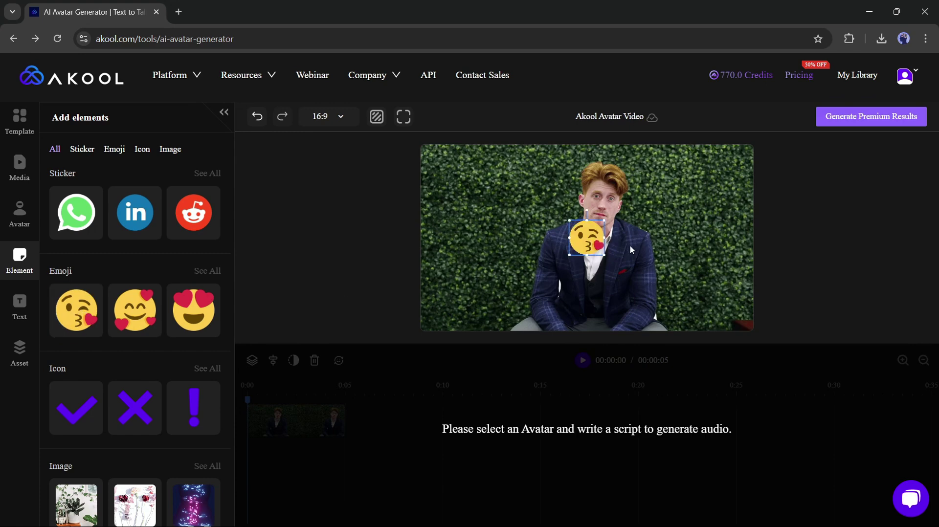
{"action": "left_click_drag", "start_coordinate": [587, 237], "coordinate": [517, 213]}
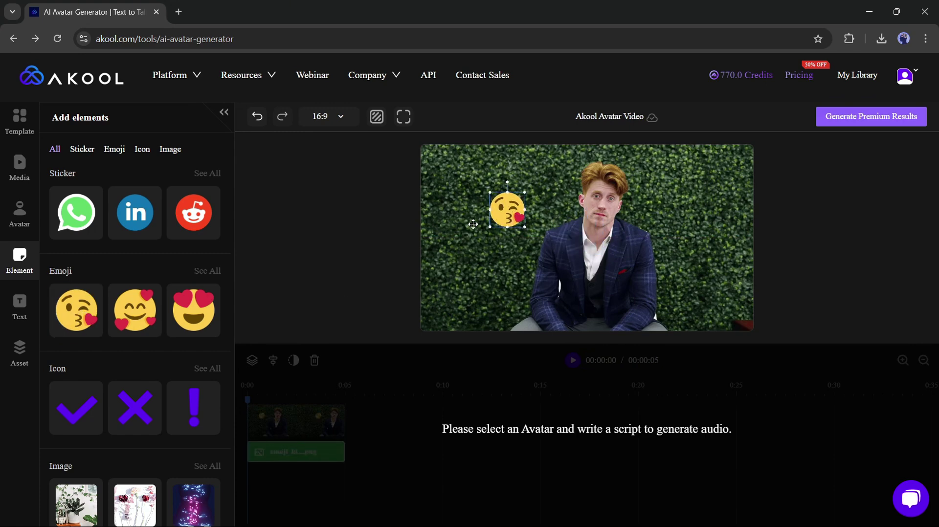
{"action": "key", "text": "Delete"}
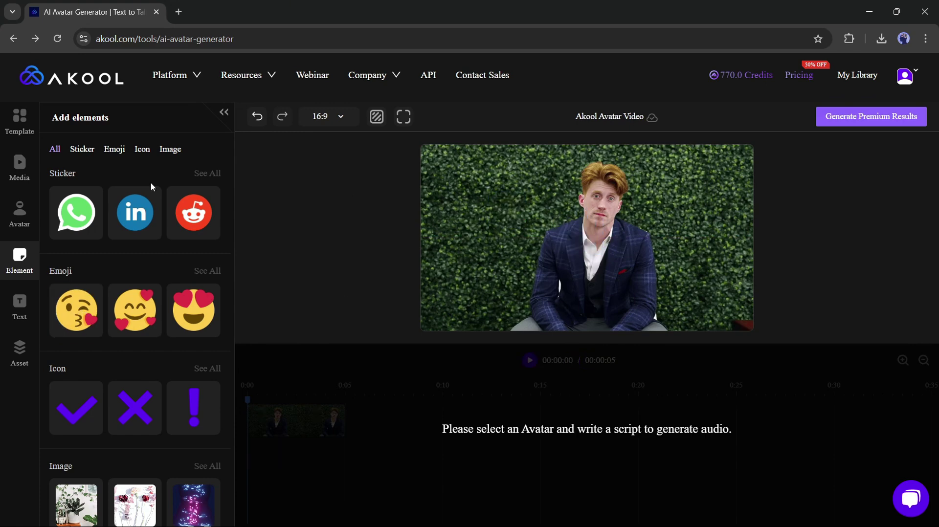
{"action": "scroll", "coordinate": [152, 350], "scroll_direction": "down", "scroll_amount": 1}
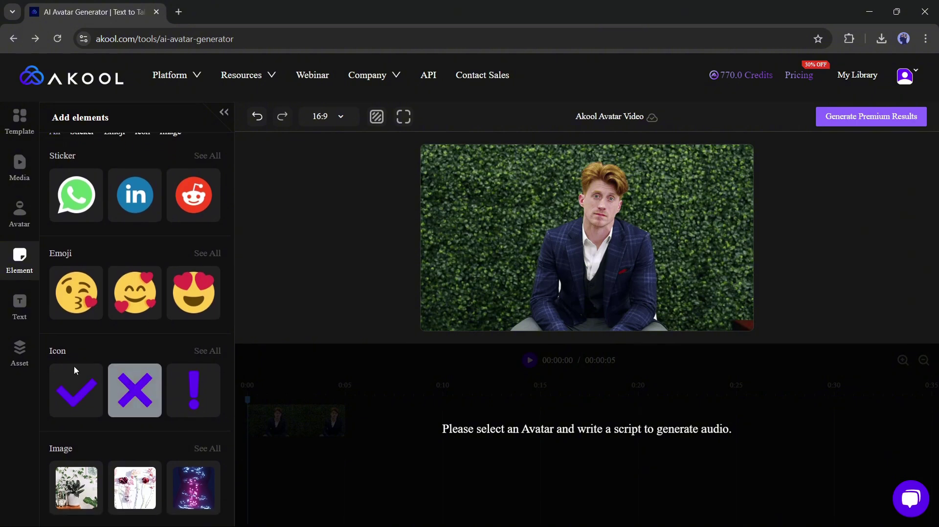
{"action": "scroll", "coordinate": [74, 370], "scroll_direction": "up", "scroll_amount": 1}
{"action": "left_click", "coordinate": [19, 306]}
{"action": "scroll", "coordinate": [87, 353], "scroll_direction": "down", "scroll_amount": 1}
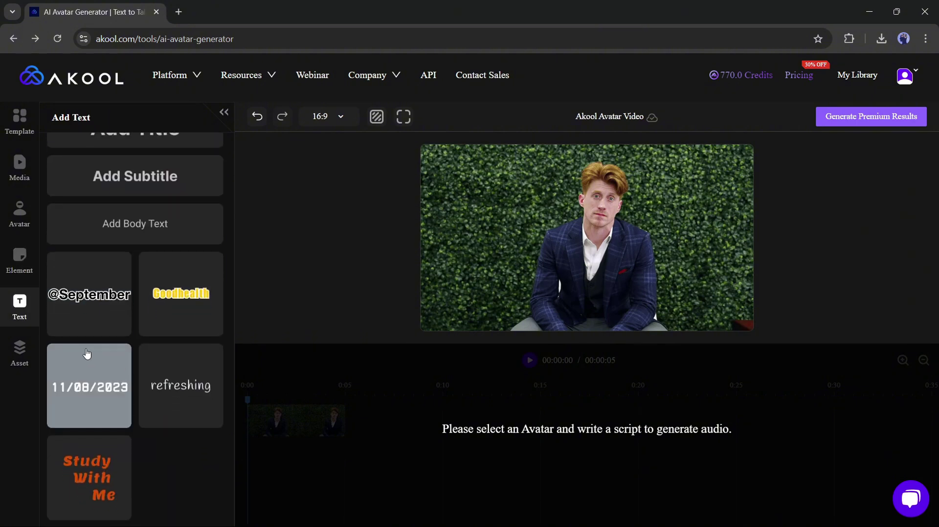
{"action": "left_click", "coordinate": [34, 352]}
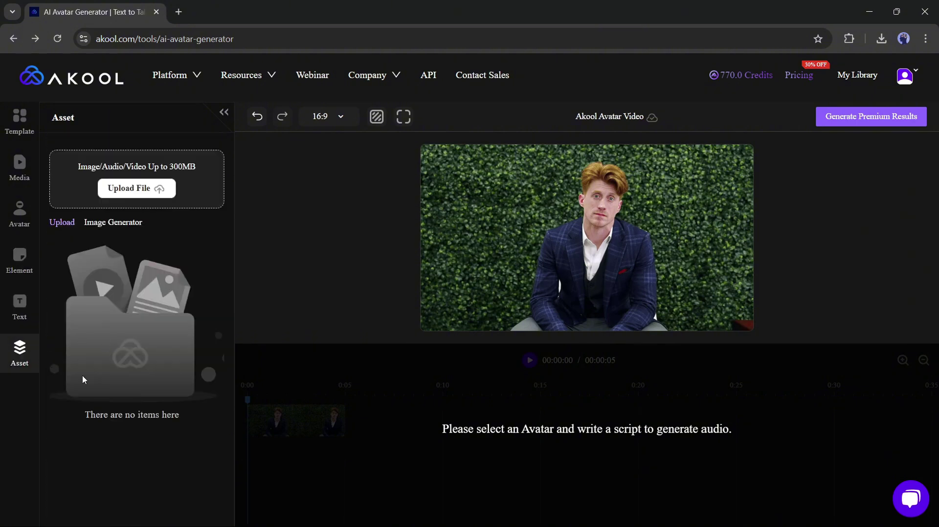
{"action": "left_click", "coordinate": [13, 218]}
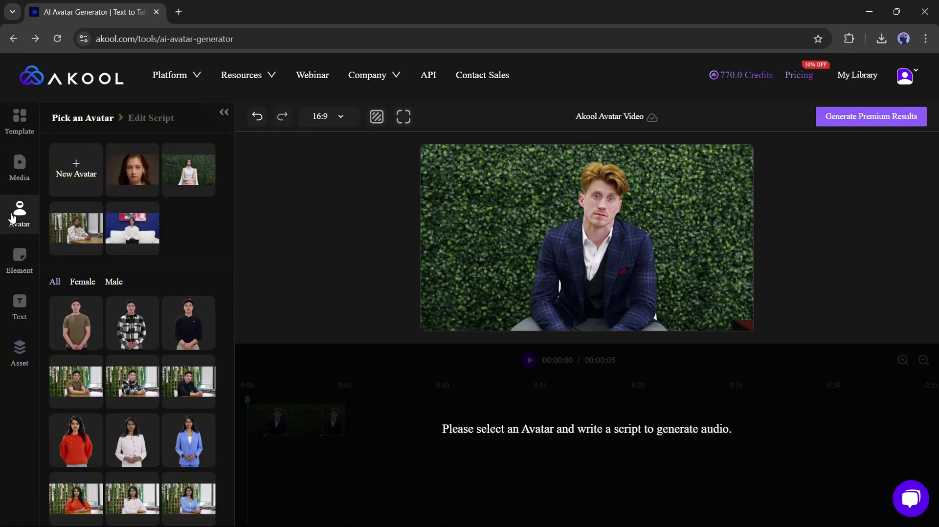
Step: Choose the red-haired man in the checked suit (Nathan) from the Pick an Avatar grid
{"action": "scroll", "coordinate": [91, 302], "scroll_direction": "down", "scroll_amount": 6}
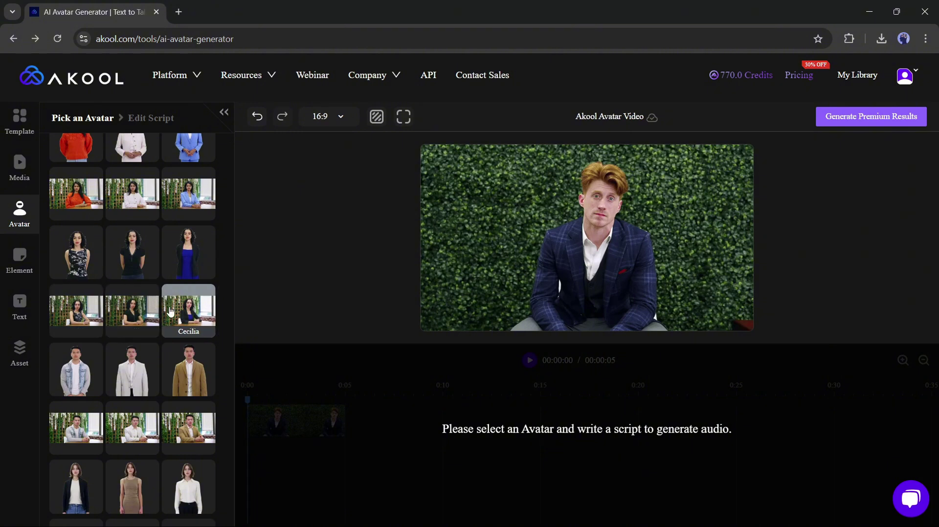
{"action": "scroll", "coordinate": [151, 333], "scroll_direction": "down", "scroll_amount": 6}
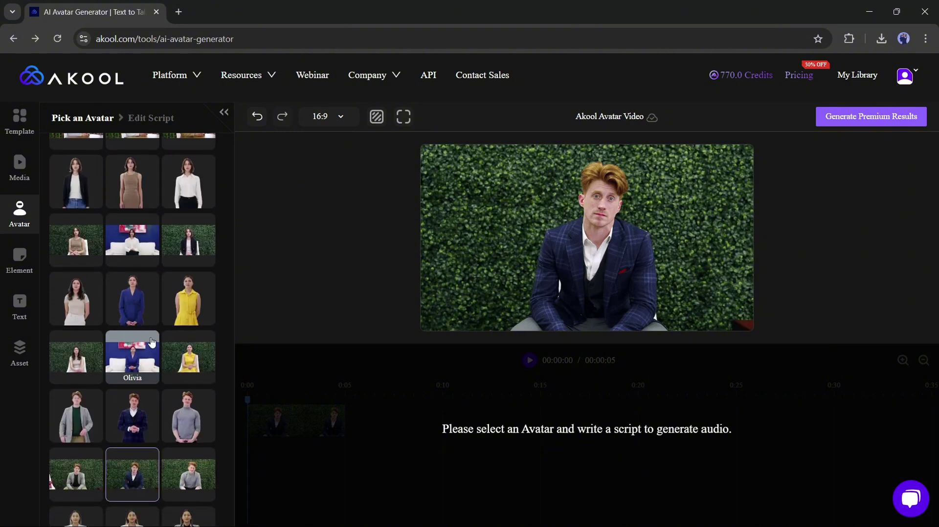
{"action": "scroll", "coordinate": [144, 323], "scroll_direction": "down", "scroll_amount": 3}
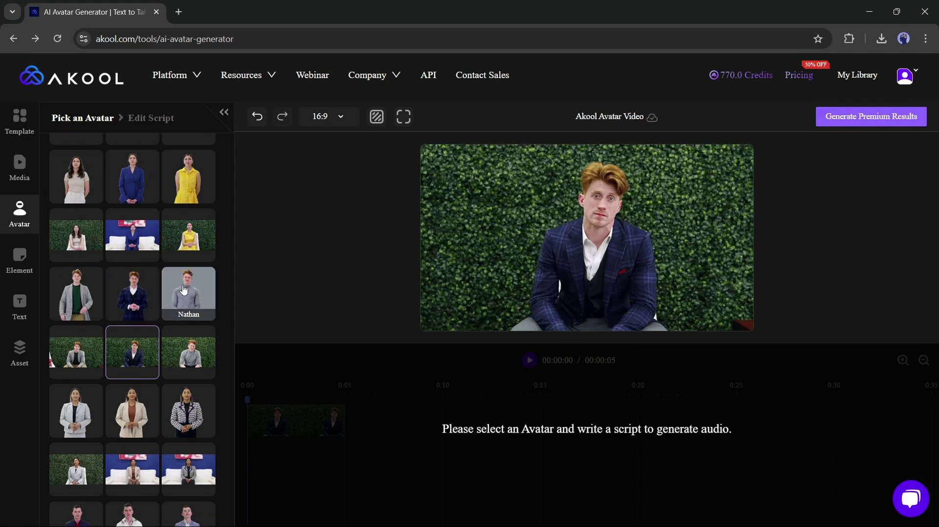
{"action": "scroll", "coordinate": [183, 290], "scroll_direction": "up", "scroll_amount": 5}
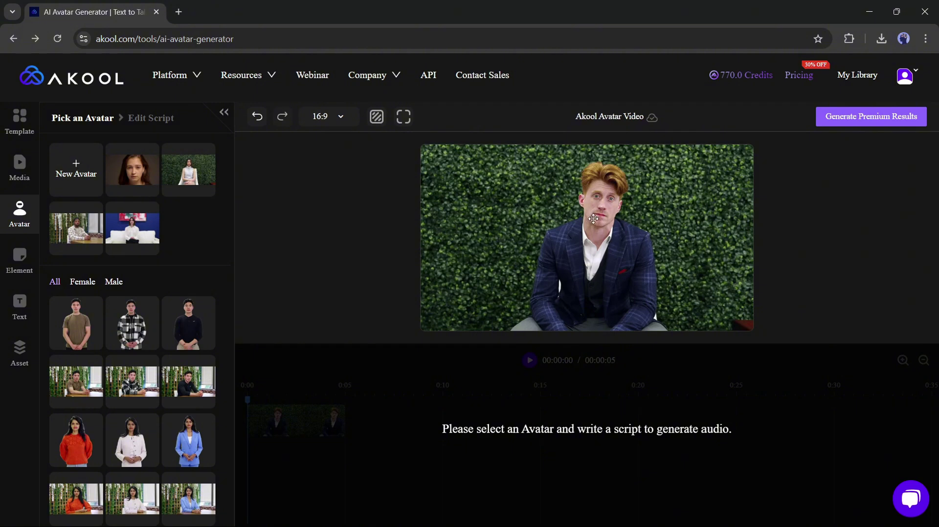
{"action": "scroll", "coordinate": [231, 283], "scroll_direction": "down", "scroll_amount": 5}
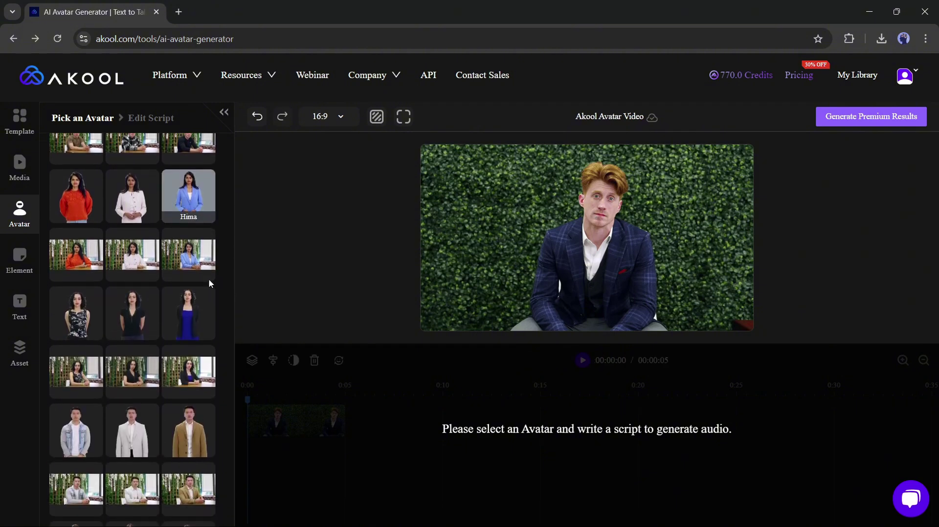
{"action": "scroll", "coordinate": [160, 298], "scroll_direction": "up", "scroll_amount": 1}
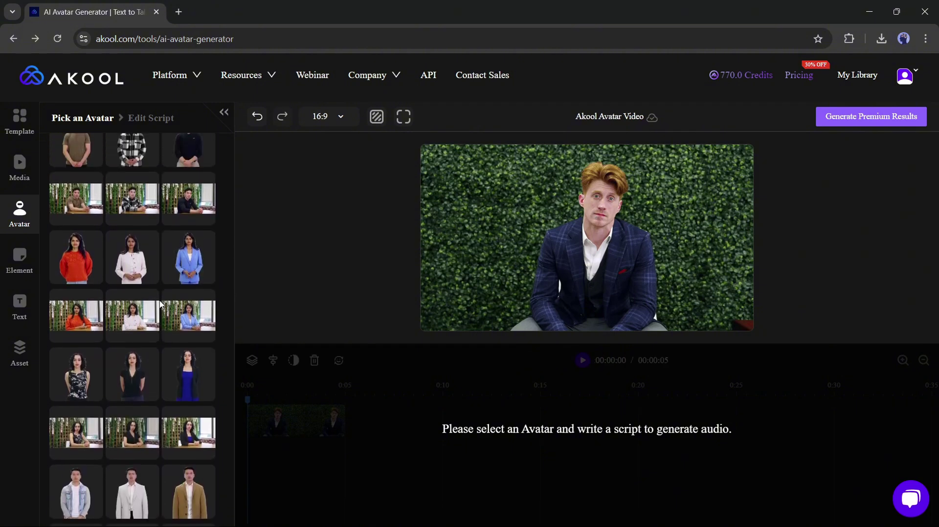
{"action": "scroll", "coordinate": [153, 324], "scroll_direction": "up", "scroll_amount": 1}
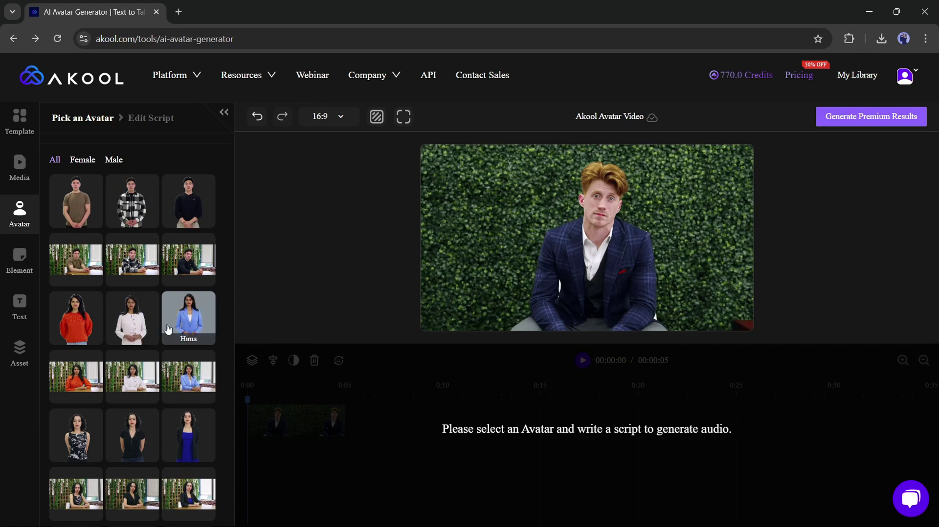
{"action": "scroll", "coordinate": [147, 327], "scroll_direction": "up", "scroll_amount": 2}
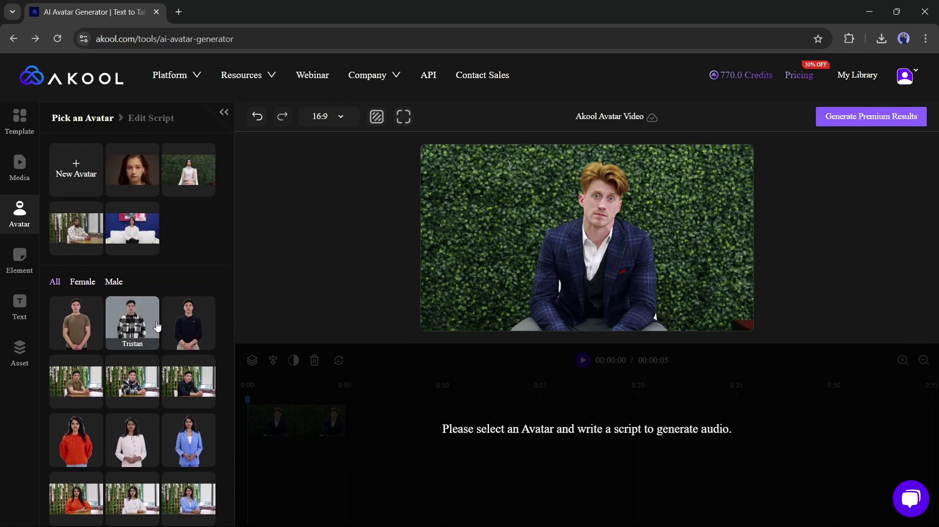
{"action": "scroll", "coordinate": [153, 327], "scroll_direction": "down", "scroll_amount": 7}
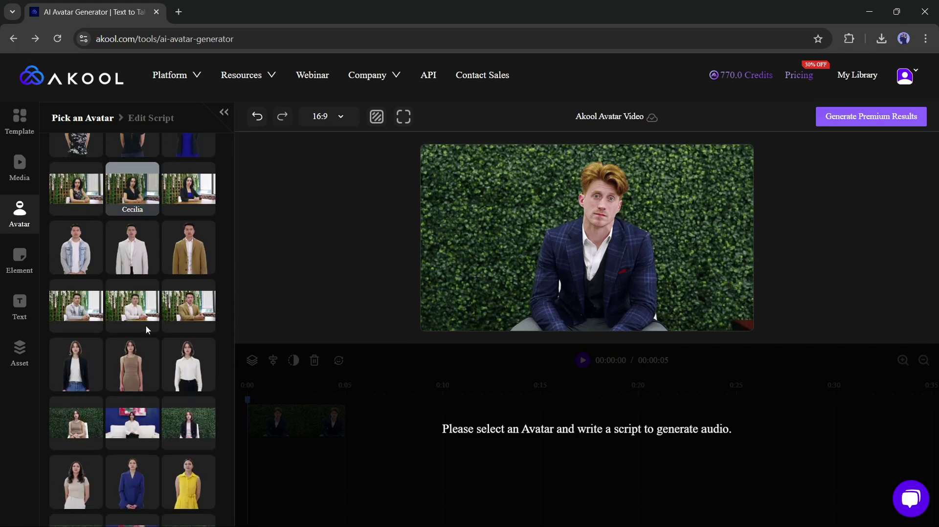
{"action": "scroll", "coordinate": [140, 338], "scroll_direction": "down", "scroll_amount": 6}
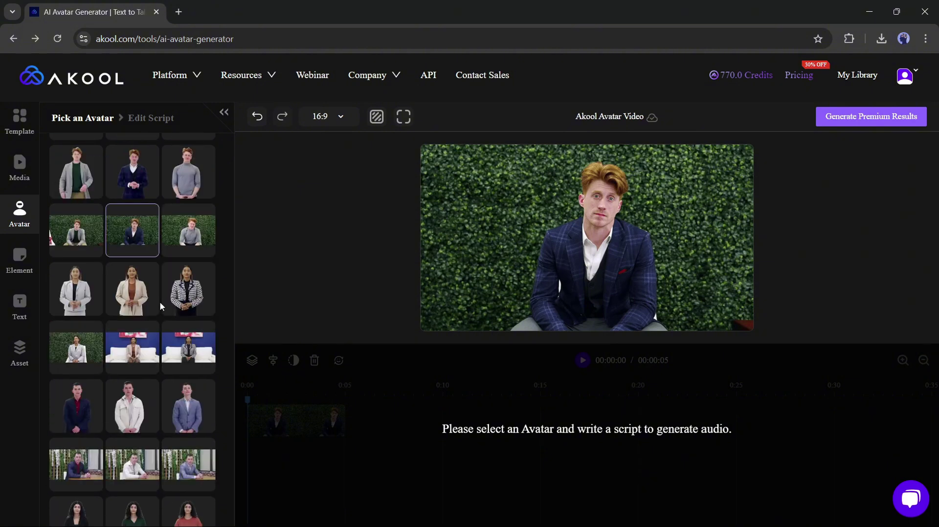
{"action": "left_click", "coordinate": [130, 236]}
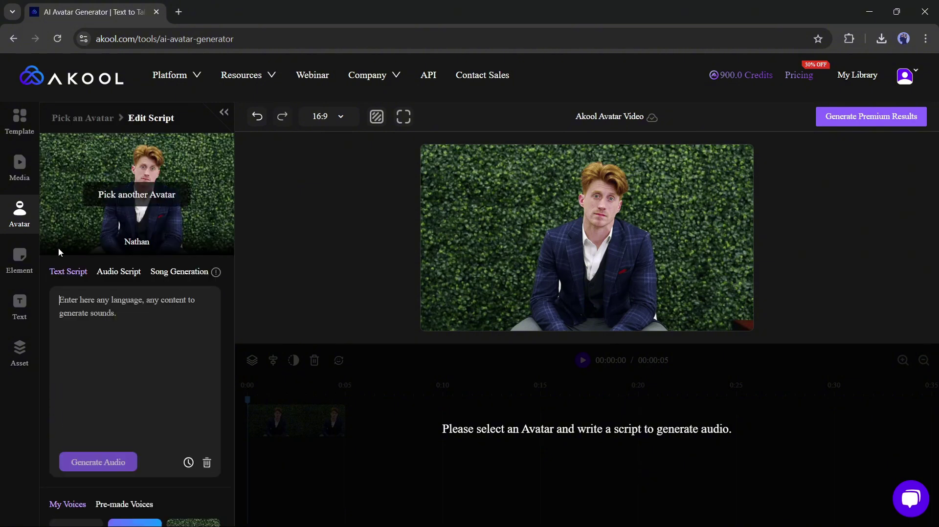
Step: Preview the Audio Script and Song Generation tabs, then return to Text Script
{"action": "left_click", "coordinate": [121, 273]}
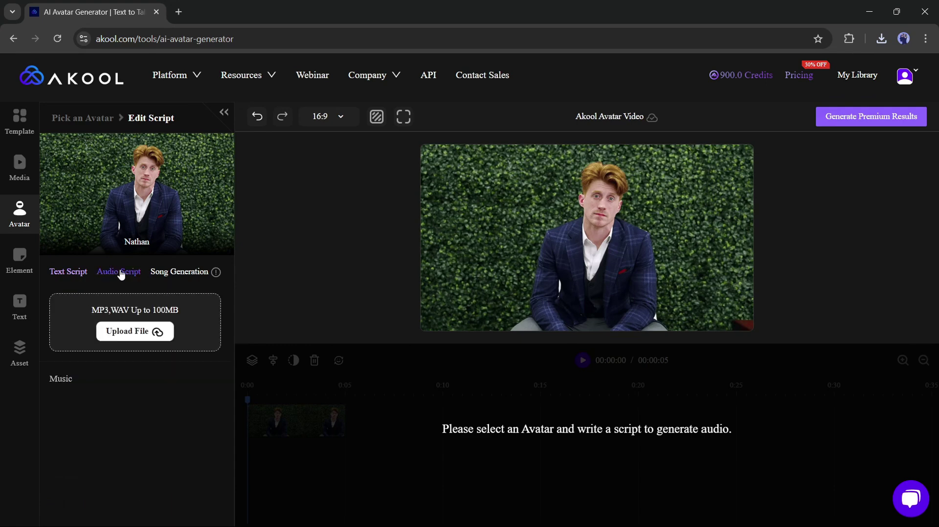
{"action": "left_click", "coordinate": [173, 276]}
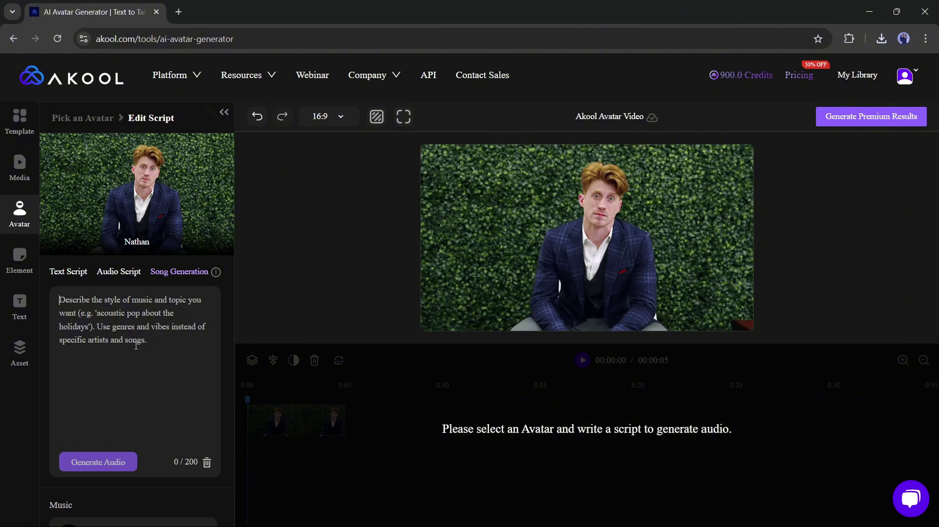
{"action": "left_click", "coordinate": [83, 277]}
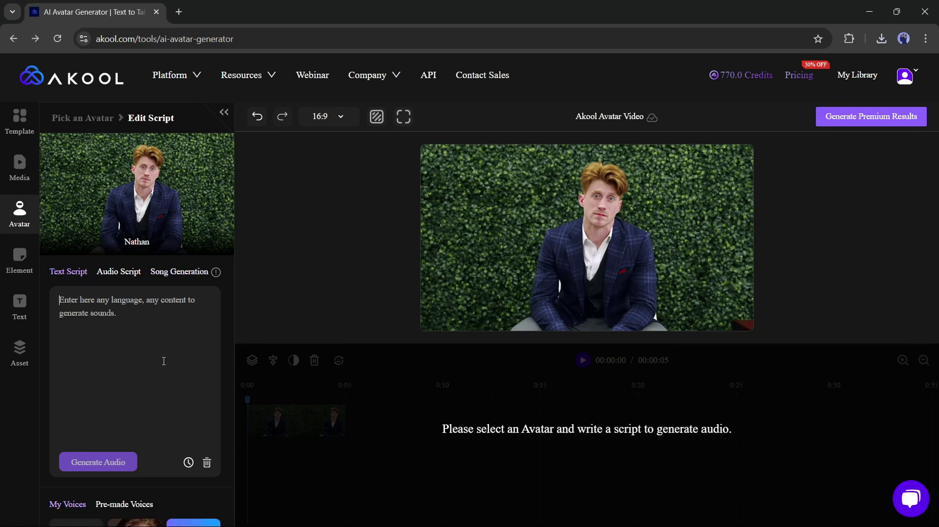
Step: Paste the paragraph on using AI to grow a YouTube channel into the script
{"action": "left_click", "coordinate": [189, 360]}
{"action": "type", "text": "Running a successful YouTube channel requires creativity, consistency, and a good understanding of your audience. However, the increasing availability of AI tools can make managing and growing your channel much easier. Here’s a guide on how you can use AI to enhance your YouTube channel"}
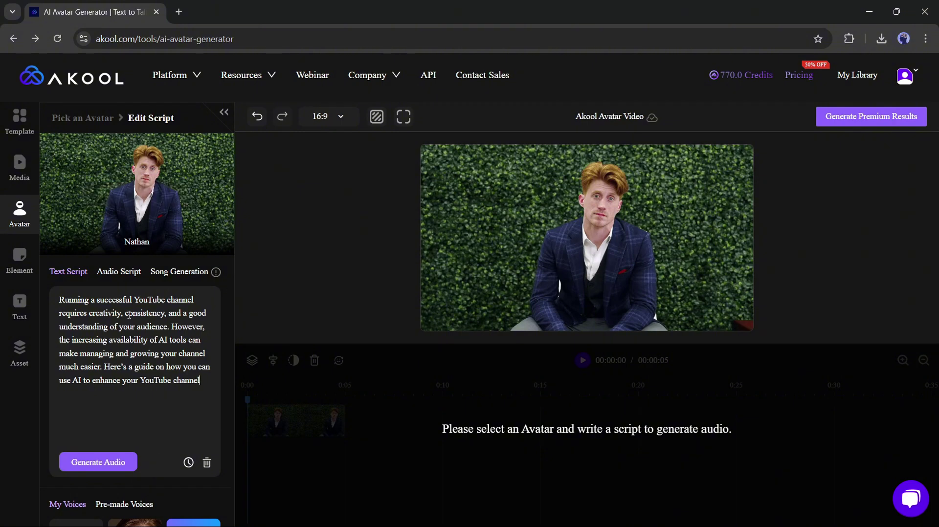
{"action": "scroll", "coordinate": [168, 370], "scroll_direction": "down", "scroll_amount": 4}
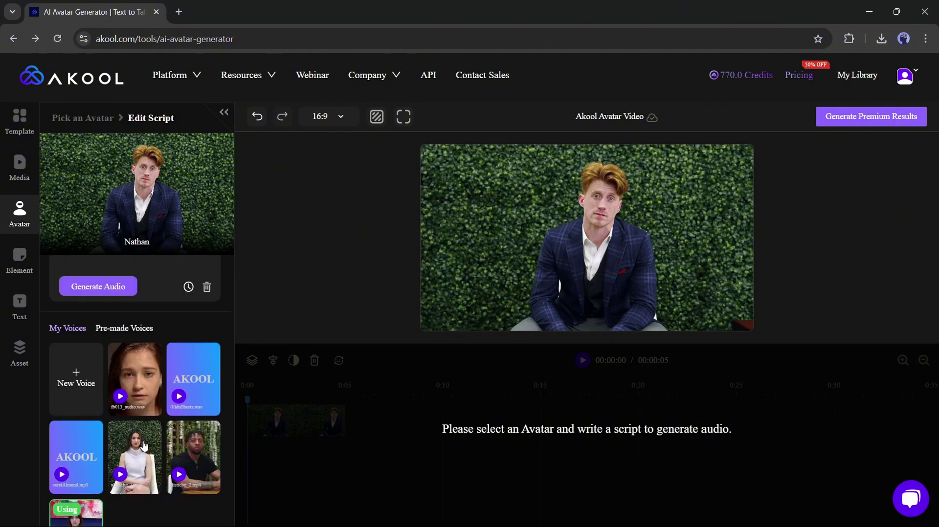
{"action": "scroll", "coordinate": [122, 382], "scroll_direction": "up", "scroll_amount": 1}
{"action": "left_click", "coordinate": [120, 382]}
Step: Look through the list of pre-made male voices
{"action": "scroll", "coordinate": [79, 369], "scroll_direction": "down", "scroll_amount": 3}
{"action": "left_click", "coordinate": [213, 313]}
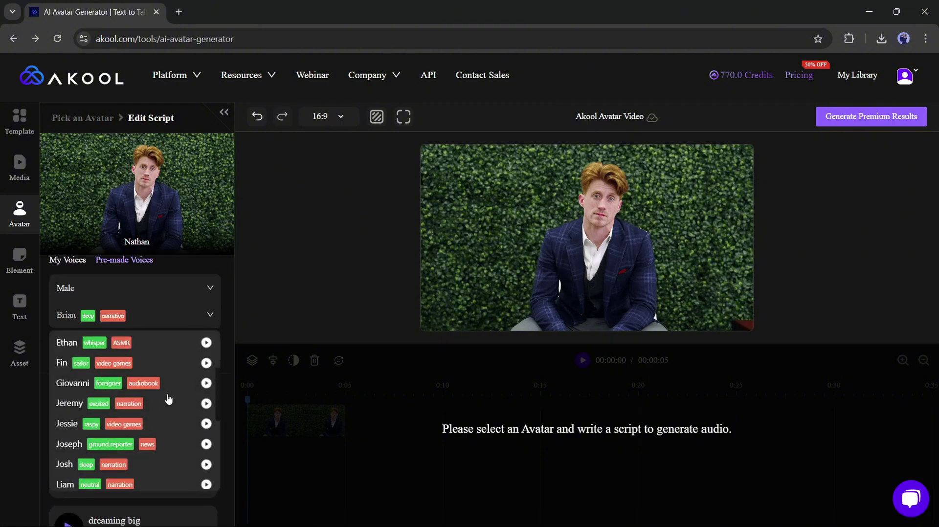
{"action": "left_click", "coordinate": [191, 270]}
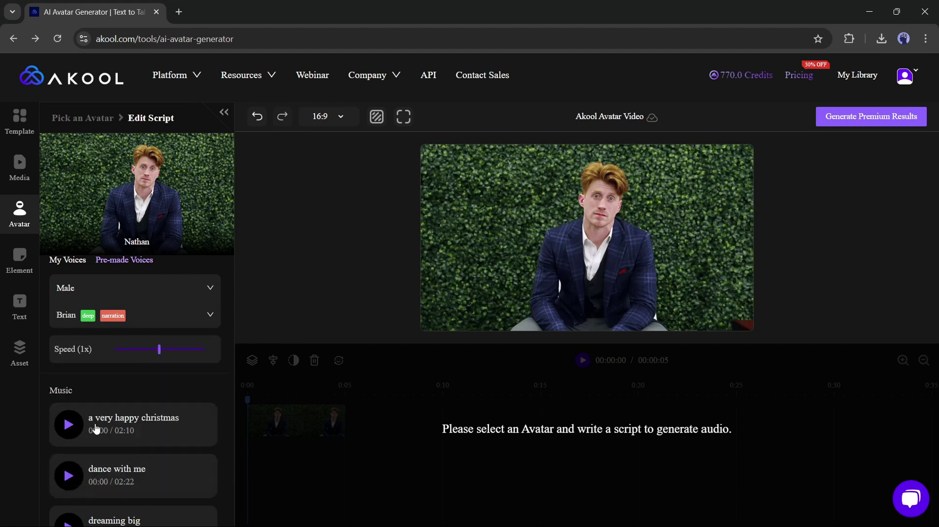
{"action": "scroll", "coordinate": [85, 374], "scroll_direction": "up", "scroll_amount": 5}
{"action": "scroll", "coordinate": [93, 376], "scroll_direction": "down", "scroll_amount": 2}
Step: Upload the Broken Dreams audio file as a new voice under My Voices
{"action": "left_click", "coordinate": [67, 382]}
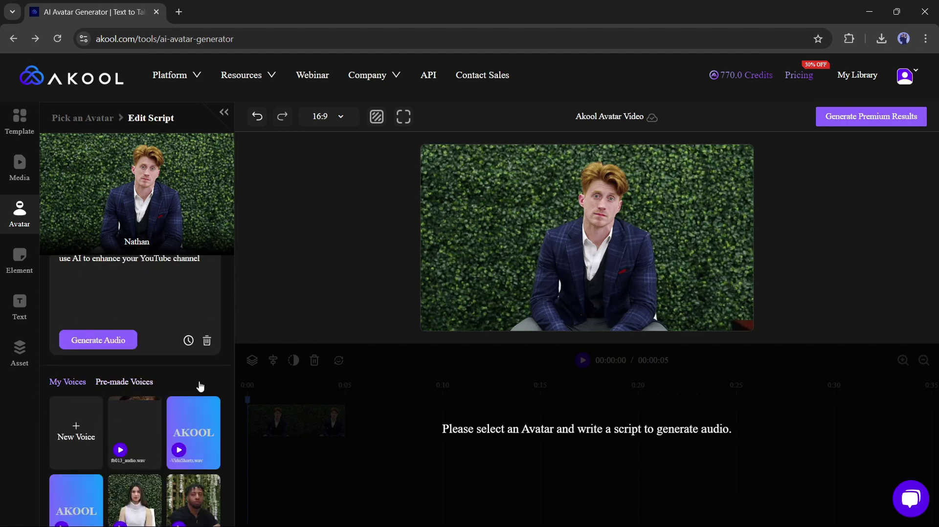
{"action": "left_click", "coordinate": [73, 435]}
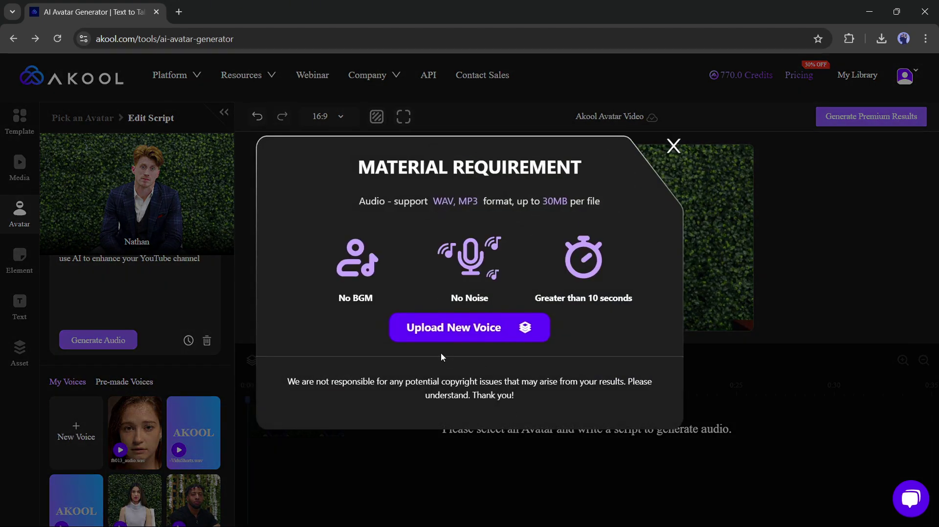
{"action": "left_click_drag", "start_coordinate": [323, 307], "coordinate": [426, 305]}
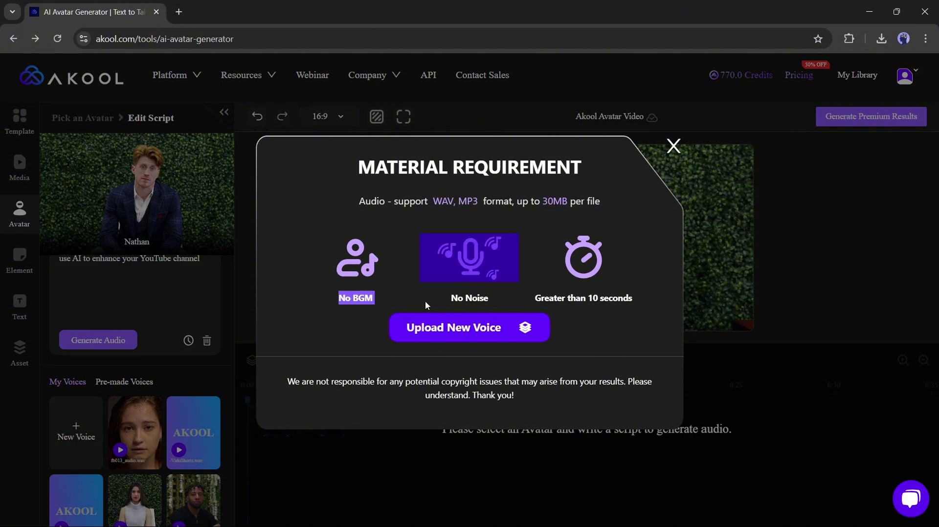
{"action": "left_click", "coordinate": [480, 316]}
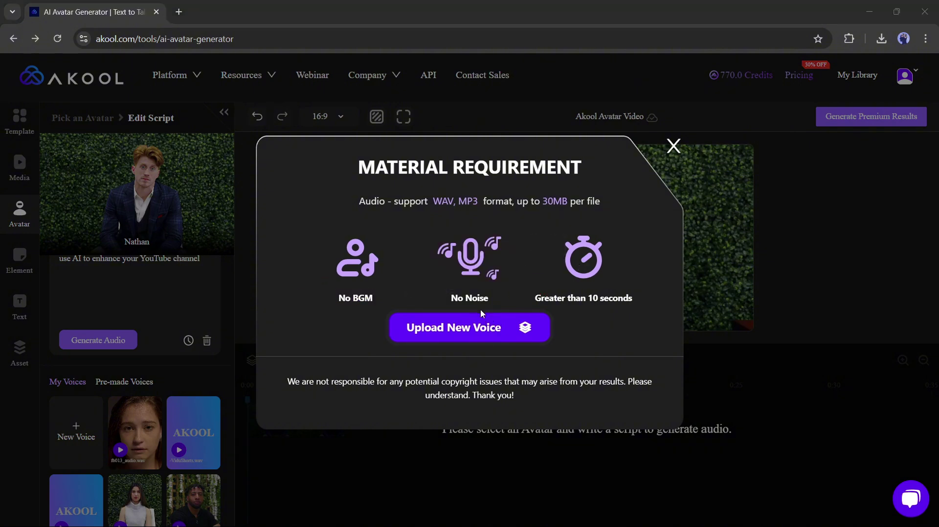
{"action": "left_click", "coordinate": [130, 176]}
{"action": "double_click", "coordinate": [131, 176]}
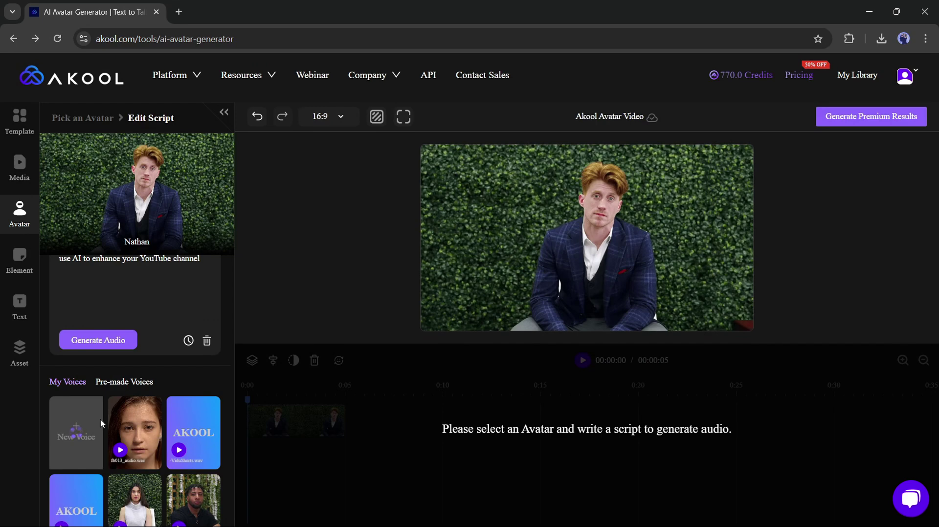
{"action": "scroll", "coordinate": [142, 384], "scroll_direction": "up", "scroll_amount": 3}
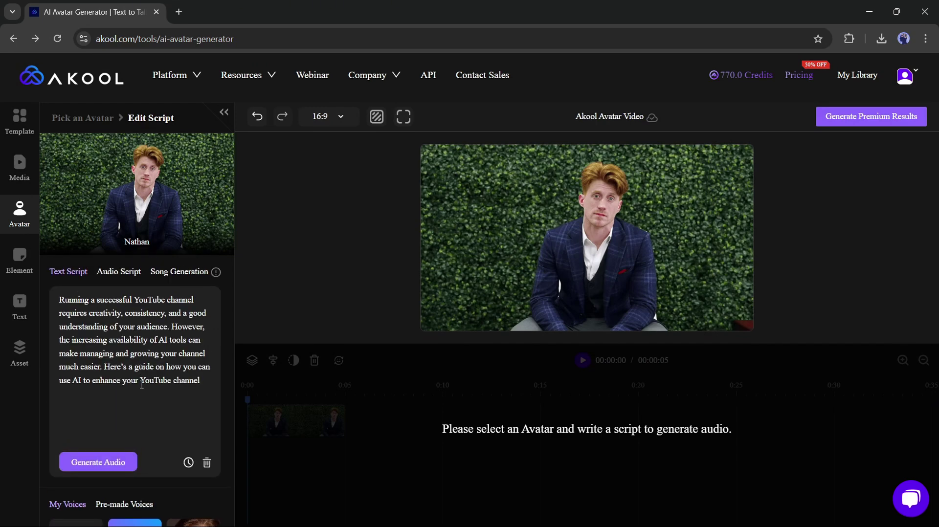
Step: Generate the script audio and place a kiss emoji on the left of the frame
{"action": "left_click", "coordinate": [103, 461]}
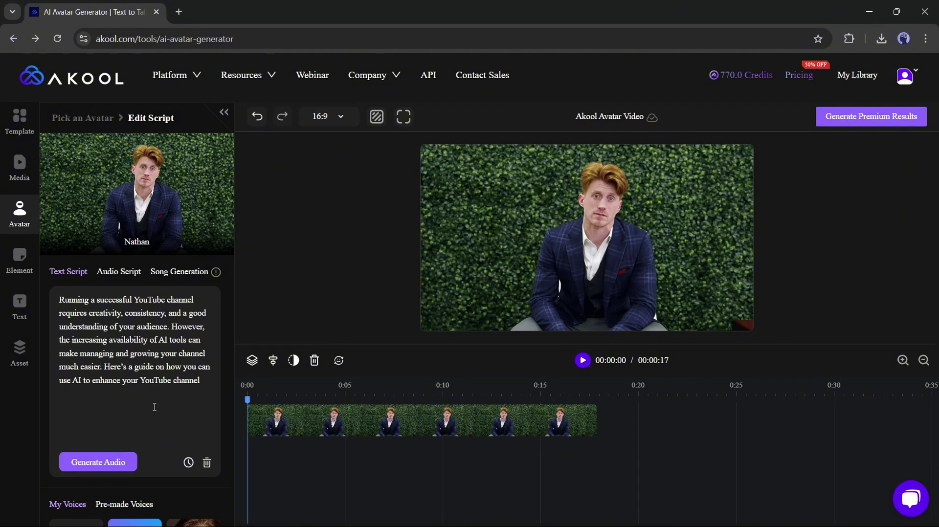
{"action": "left_click", "coordinate": [20, 259]}
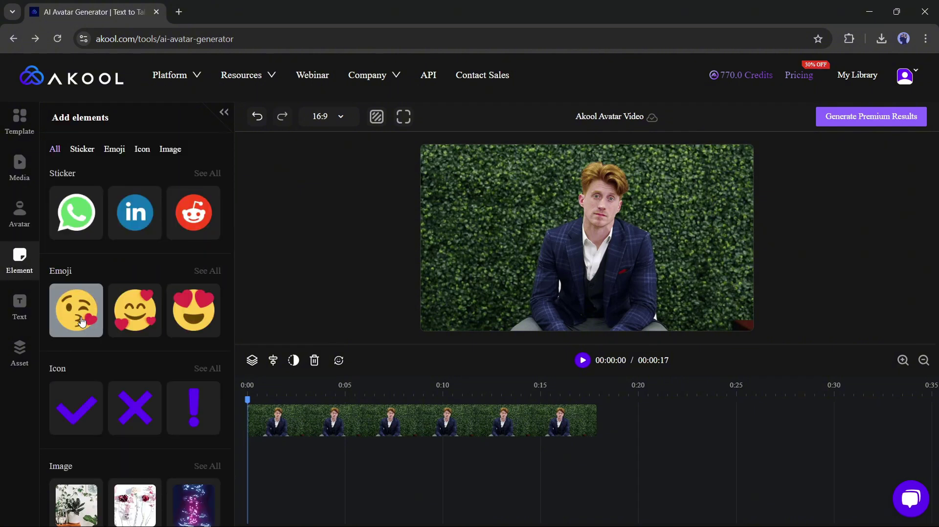
{"action": "left_click", "coordinate": [81, 323]}
{"action": "left_click_drag", "start_coordinate": [584, 235], "coordinate": [445, 196]}
Step: Add a 'Subscribe' subtitle and stretch it and the emoji to about 0:10
{"action": "left_click", "coordinate": [20, 306]}
{"action": "left_click", "coordinate": [135, 202]}
{"action": "type", "text": "Subscribe"}
{"action": "left_click", "coordinate": [376, 360]}
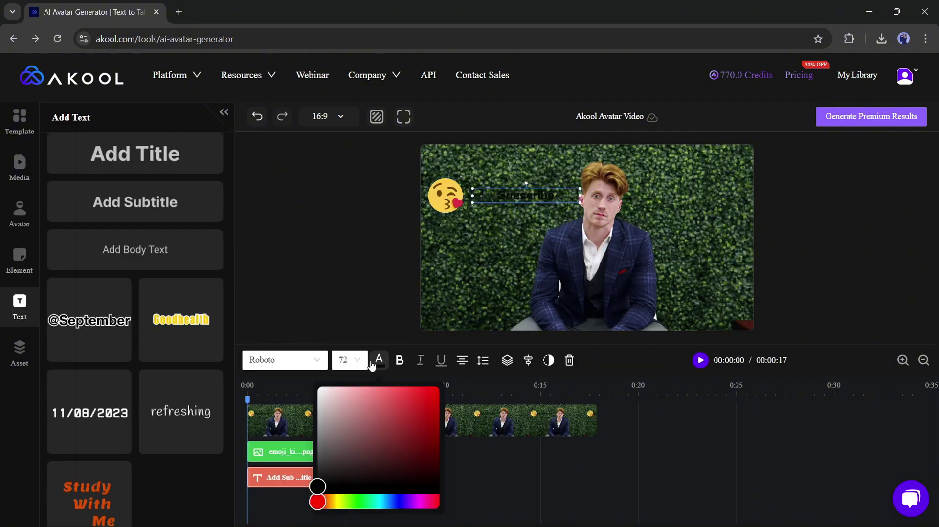
{"action": "left_click", "coordinate": [528, 204]}
{"action": "left_click", "coordinate": [519, 193]}
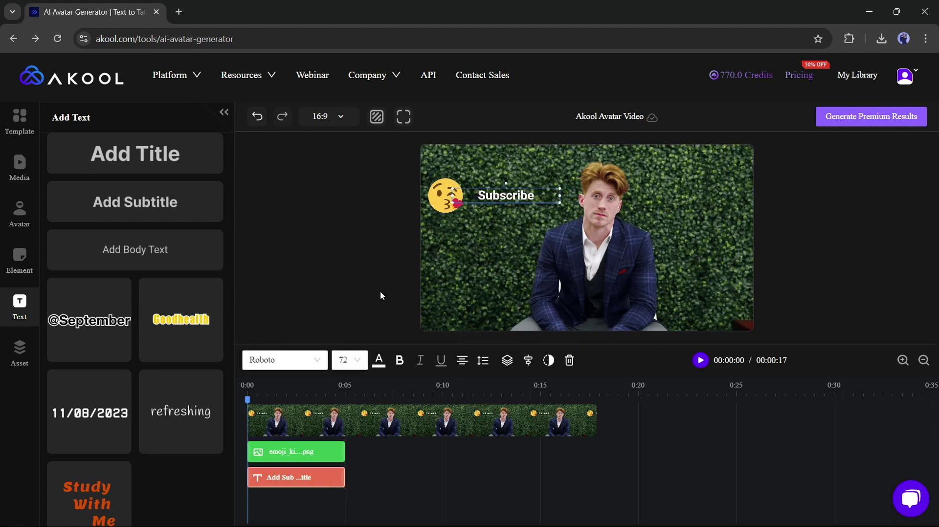
{"action": "left_click_drag", "start_coordinate": [344, 452], "coordinate": [447, 452]}
{"action": "left_click_drag", "start_coordinate": [345, 478], "coordinate": [439, 481]}
Step: Render the video at 1080P, check it processing in My Library, then go back to the editor
{"action": "left_click", "coordinate": [876, 119]}
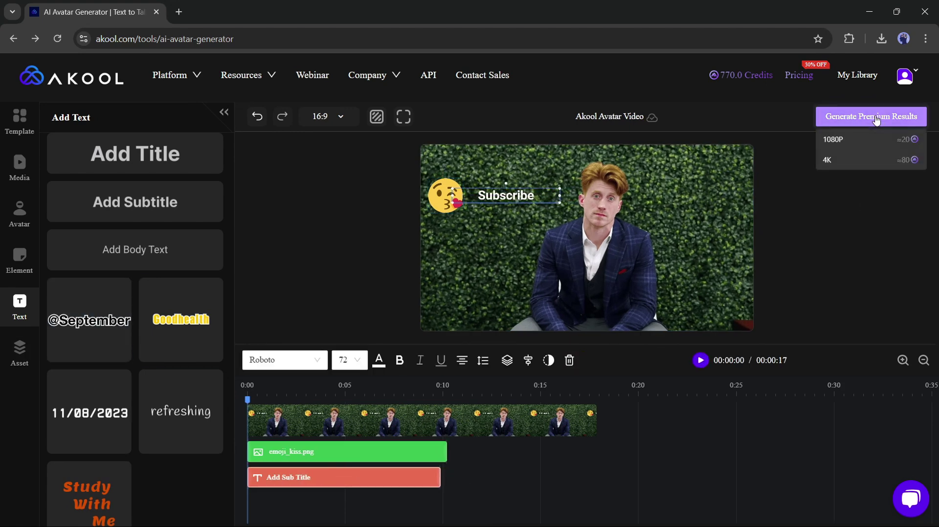
{"action": "left_click", "coordinate": [867, 138]}
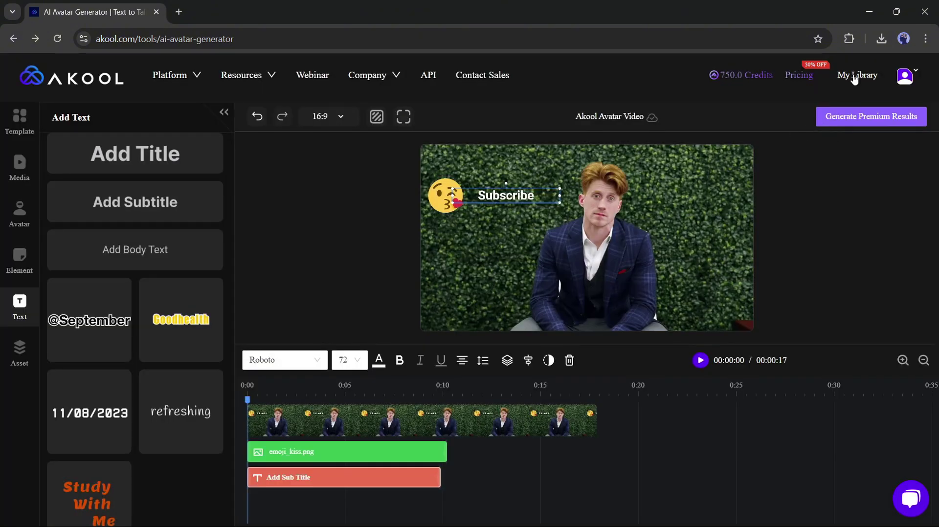
{"action": "left_click", "coordinate": [853, 78]}
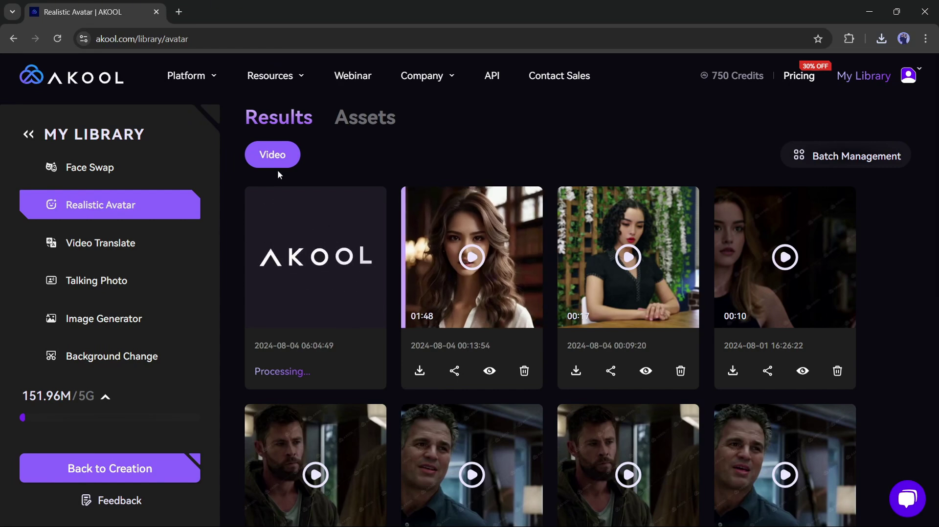
{"action": "key", "text": "alt+Left"}
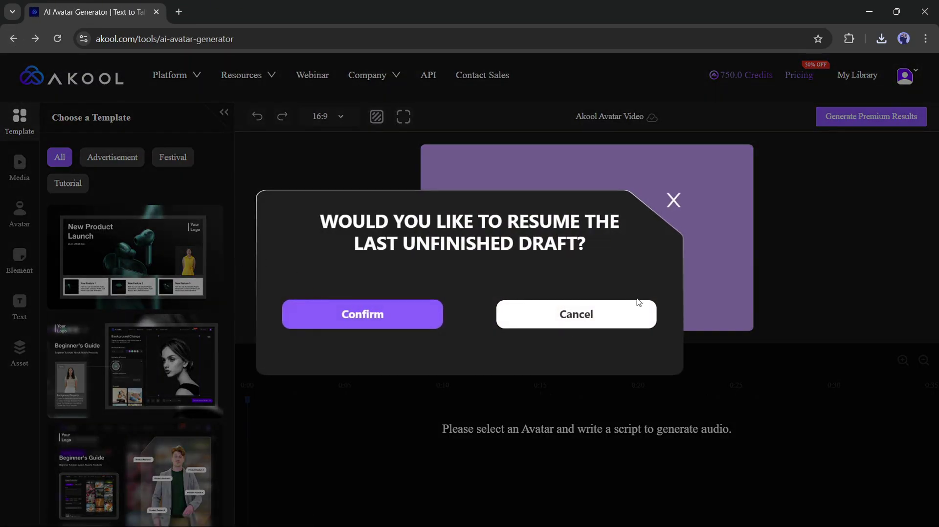
Step: Upload the 4587917uhd_3840_2160_25fps face video as a new avatar and place it on the canvas
{"action": "left_click", "coordinate": [594, 316]}
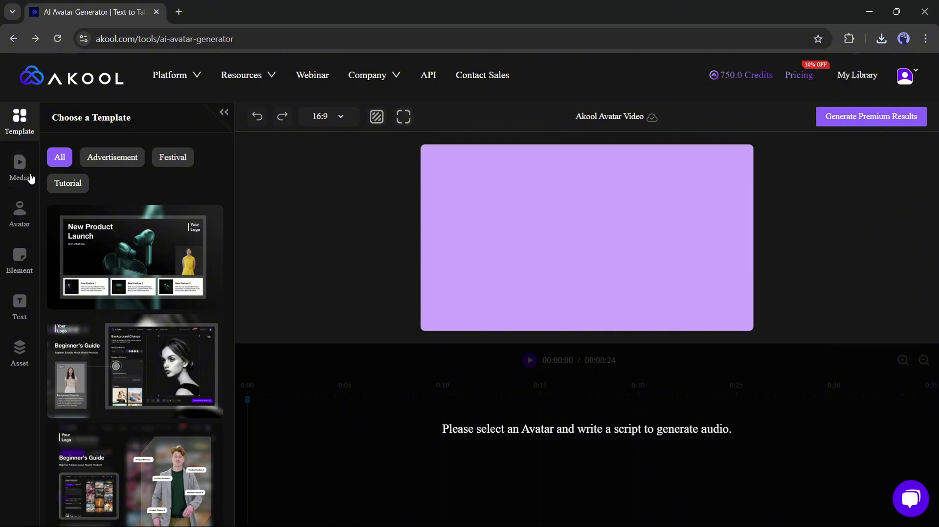
{"action": "left_click", "coordinate": [19, 212]}
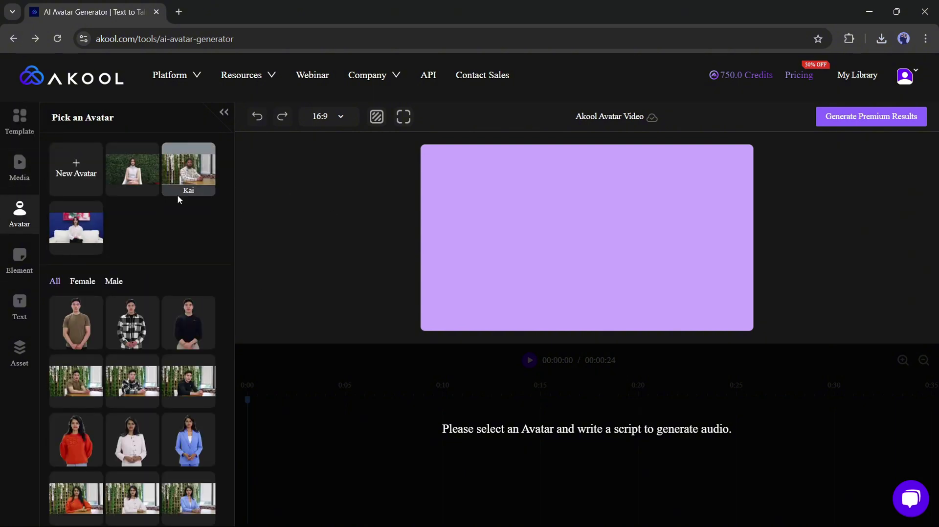
{"action": "left_click", "coordinate": [76, 168]}
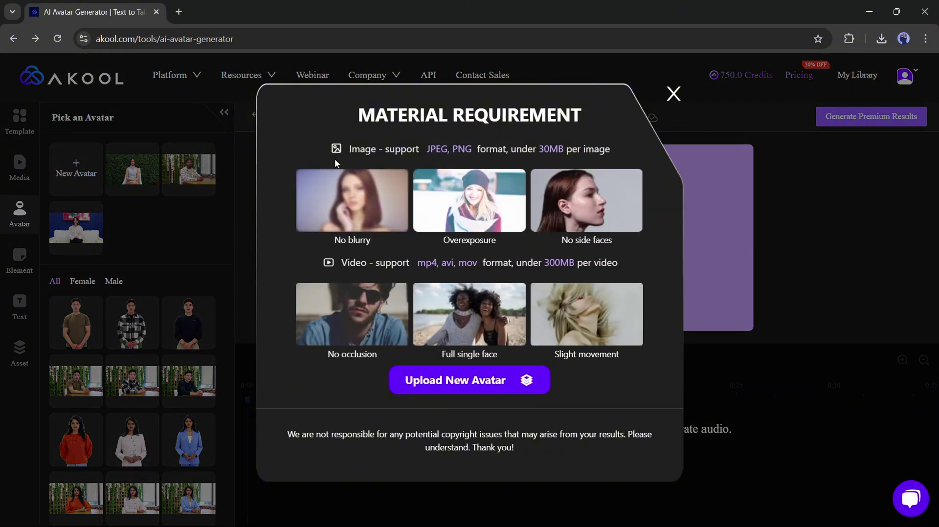
{"action": "left_click_drag", "start_coordinate": [372, 153], "coordinate": [625, 155]}
{"action": "left_click", "coordinate": [627, 155]}
{"action": "left_click_drag", "start_coordinate": [302, 265], "coordinate": [521, 264]}
{"action": "left_click", "coordinate": [465, 380]}
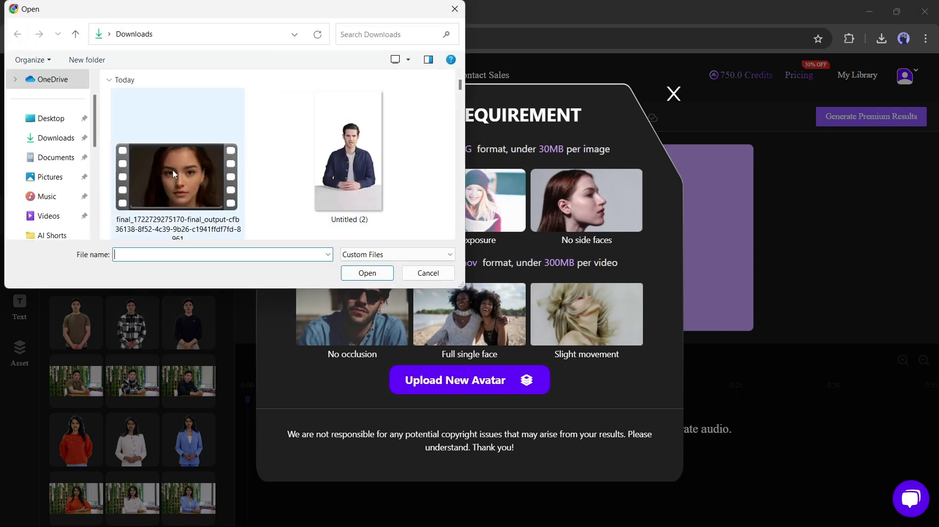
{"action": "double_click", "coordinate": [244, 210]}
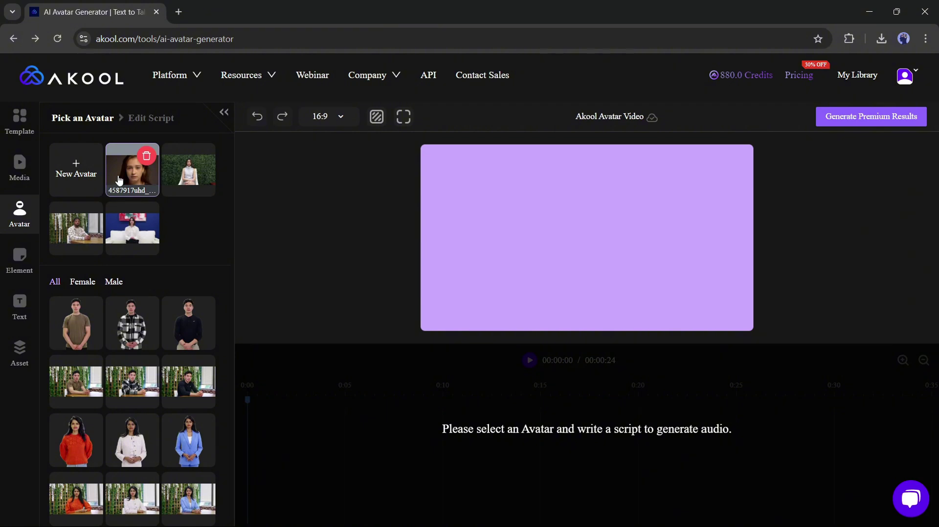
{"action": "left_click", "coordinate": [118, 180]}
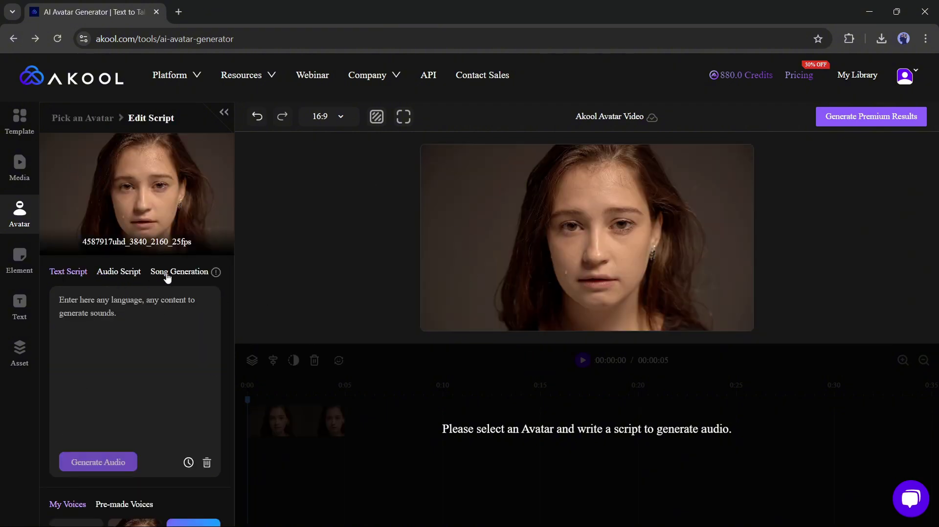
Step: Upload Broken Dreams.mp3 as the avatar's audio script
{"action": "left_click", "coordinate": [167, 275]}
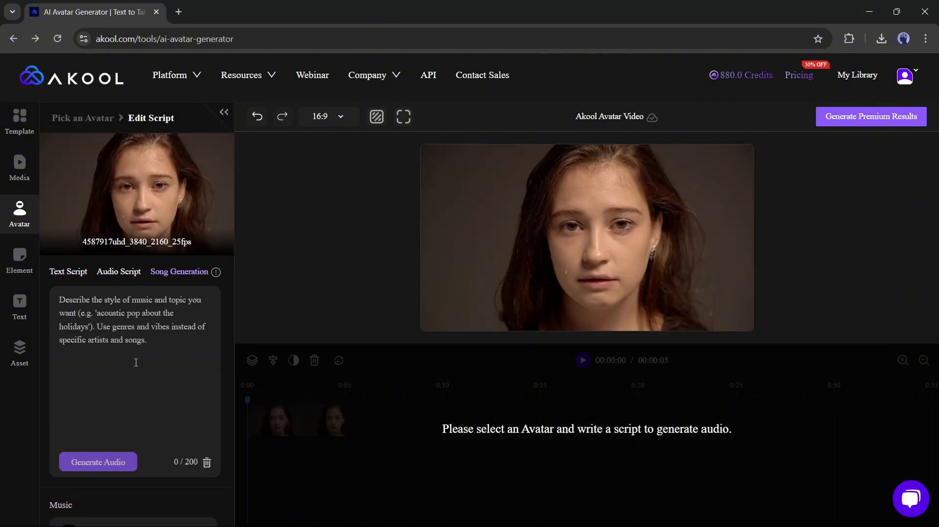
{"action": "left_click", "coordinate": [118, 272]}
{"action": "left_click", "coordinate": [147, 331]}
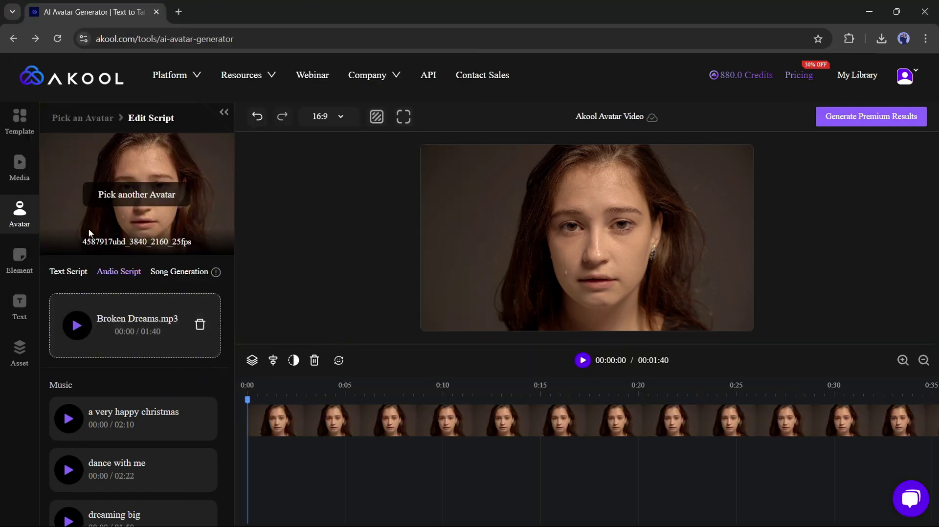
Step: Browse the Element, Text and Uploads panels, then return to Avatars
{"action": "left_click", "coordinate": [3, 274]}
{"action": "left_click", "coordinate": [3, 308]}
{"action": "left_click", "coordinate": [3, 352]}
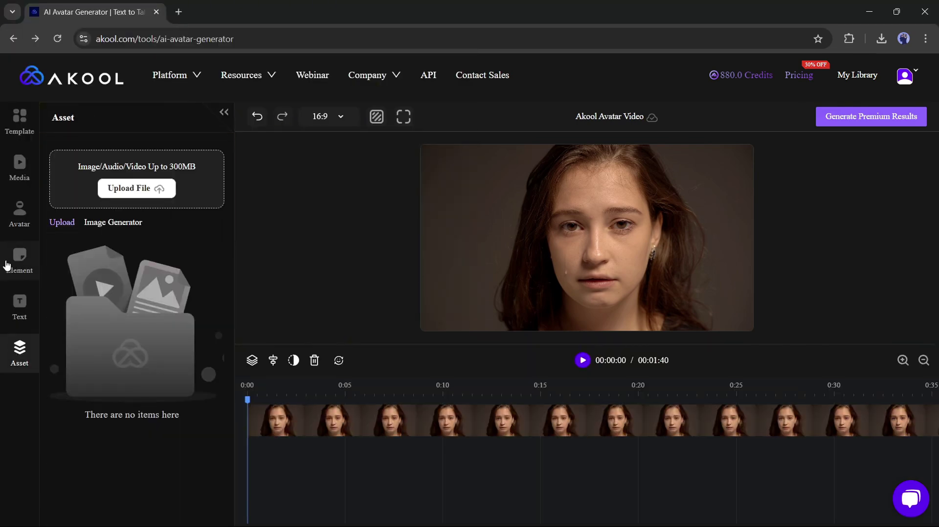
{"action": "left_click", "coordinate": [3, 259]}
{"action": "left_click", "coordinate": [3, 210]}
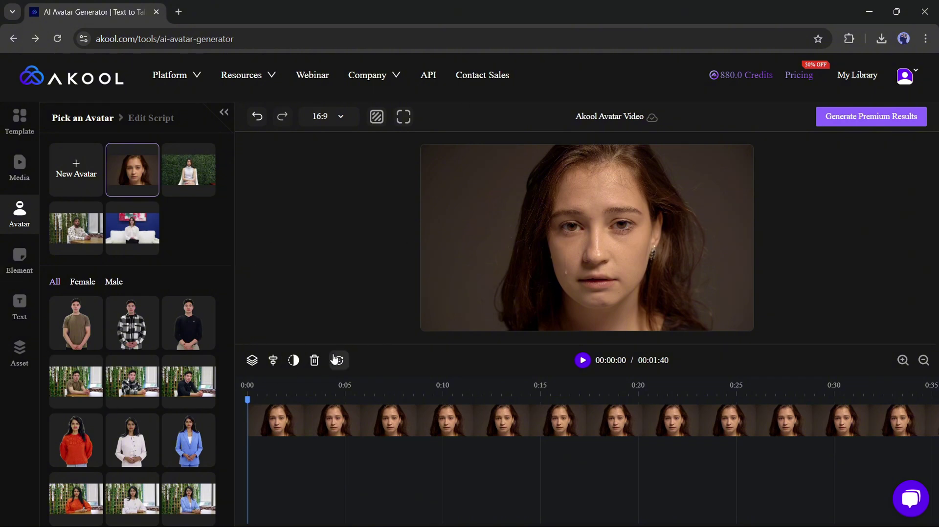
Step: Face-swap the avatar clip with a portrait image uploaded from Downloads
{"action": "right_click", "coordinate": [314, 404]}
{"action": "left_click", "coordinate": [338, 365]}
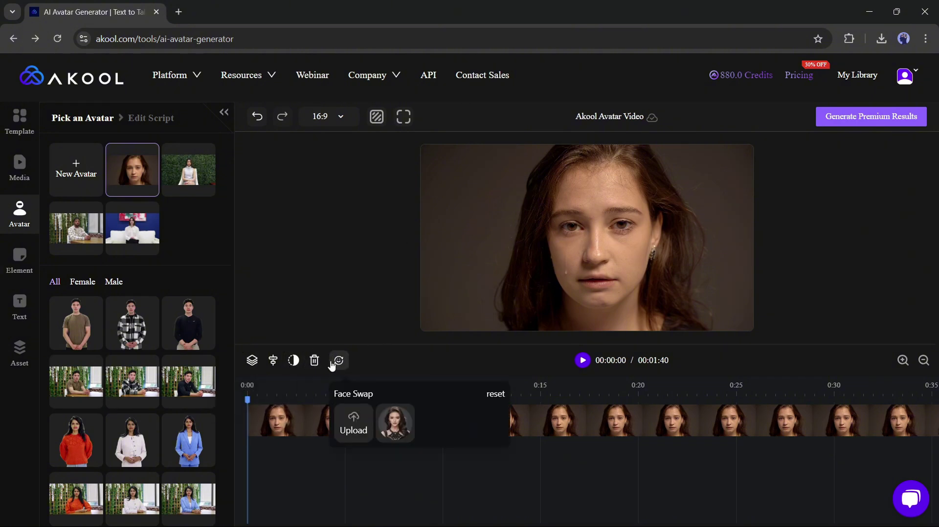
{"action": "left_click", "coordinate": [348, 428]}
{"action": "left_click", "coordinate": [55, 138]}
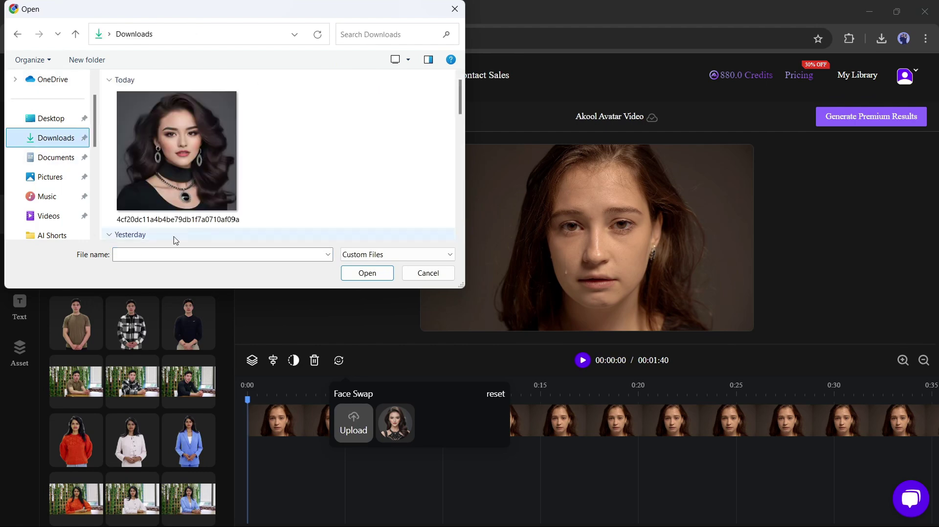
{"action": "double_click", "coordinate": [177, 142]}
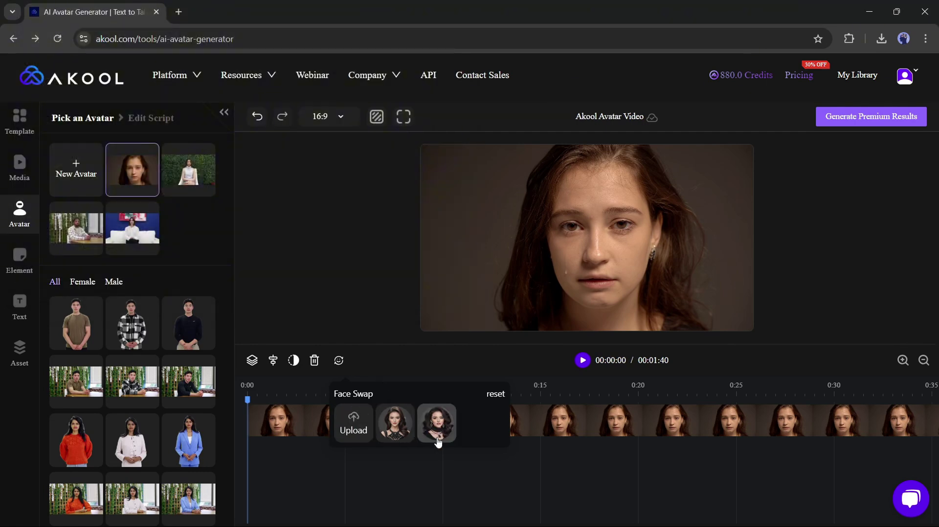
{"action": "left_click", "coordinate": [436, 424]}
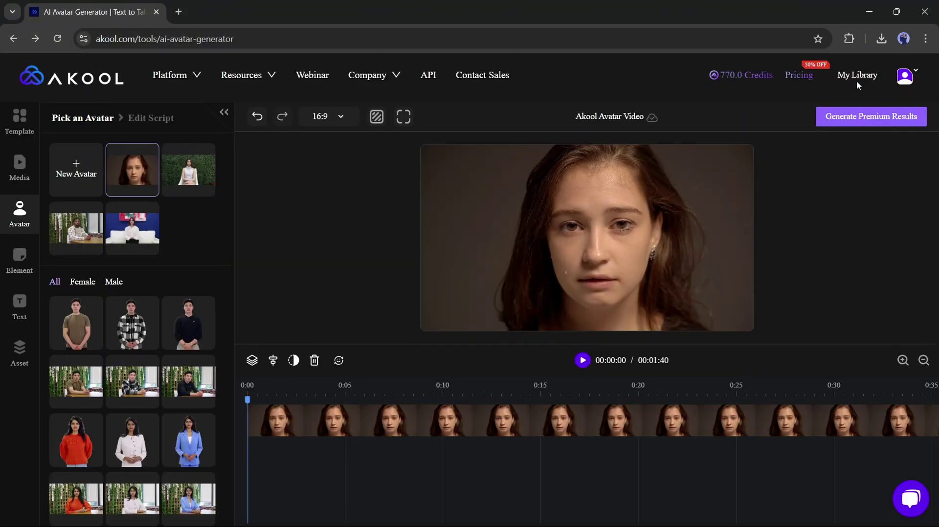
Step: Play a finished Realistic Avatar result from My Library
{"action": "left_click", "coordinate": [857, 78]}
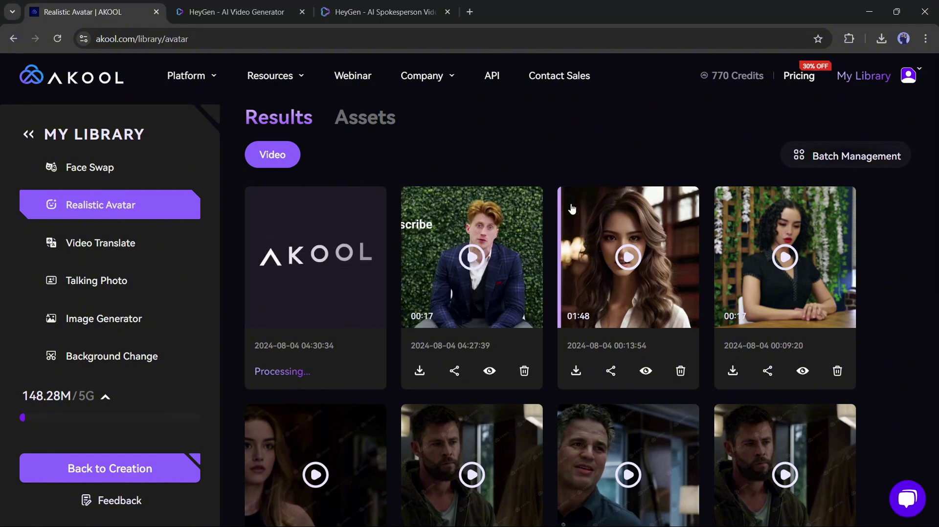
{"action": "left_click", "coordinate": [499, 224]}
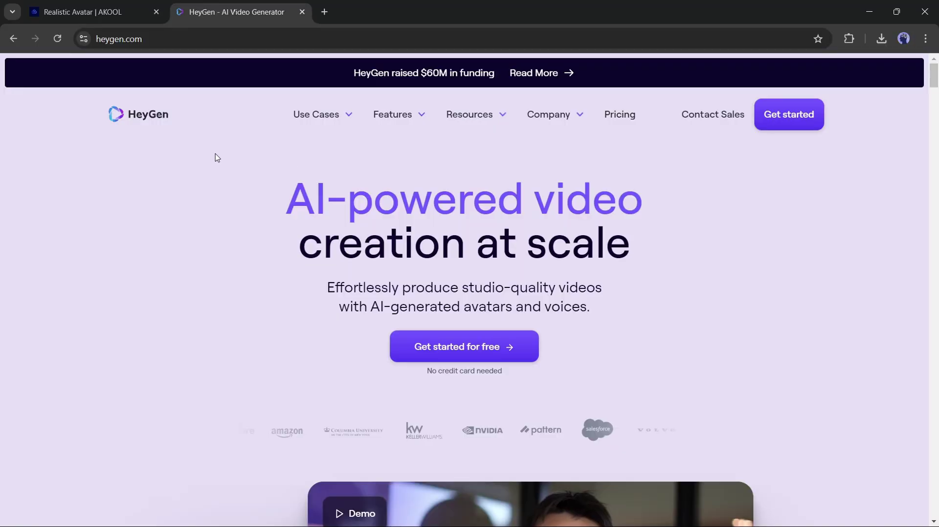
Step: Browse the heygen.com homepage, then go to the free-account sign-in page via 'Get started for free'
{"action": "scroll", "coordinate": [145, 170], "scroll_direction": "down", "scroll_amount": 8}
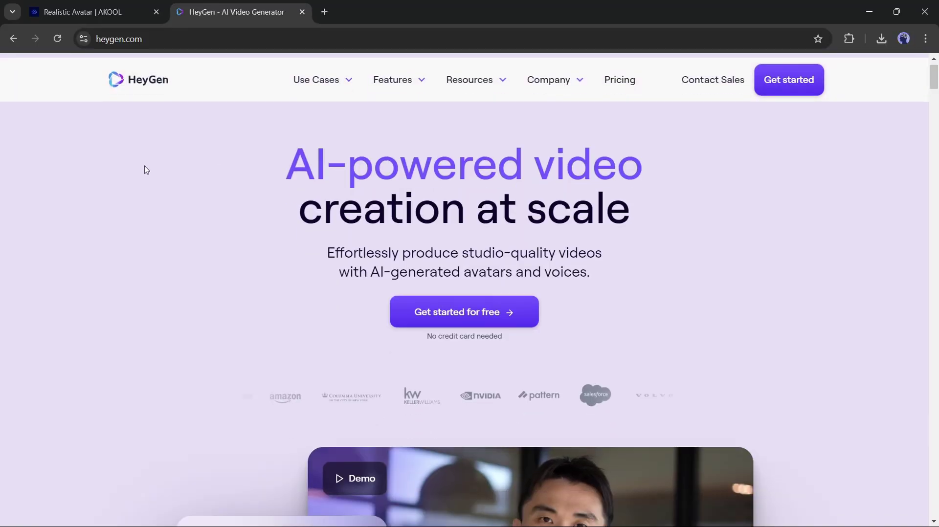
{"action": "scroll", "coordinate": [78, 202], "scroll_direction": "up", "scroll_amount": 8}
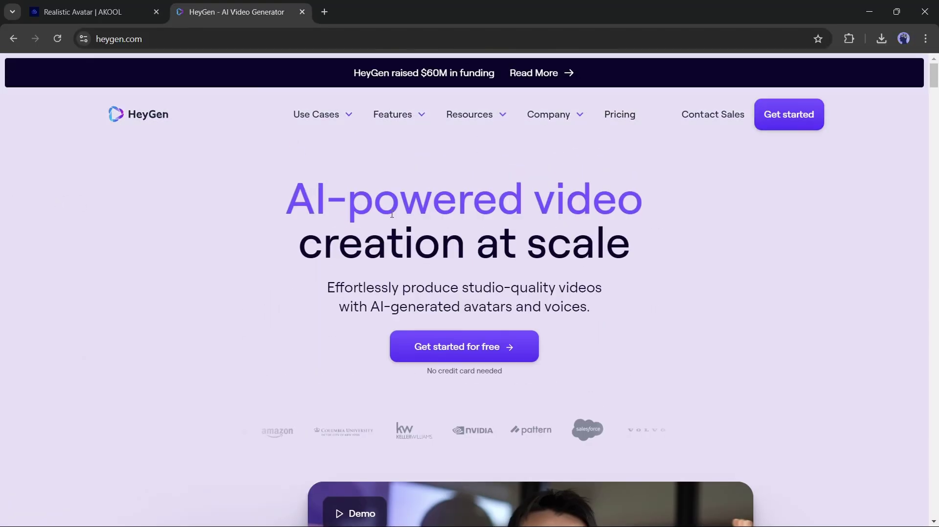
{"action": "scroll", "coordinate": [352, 233], "scroll_direction": "down", "scroll_amount": 15}
{"action": "scroll", "coordinate": [347, 228], "scroll_direction": "down", "scroll_amount": 20}
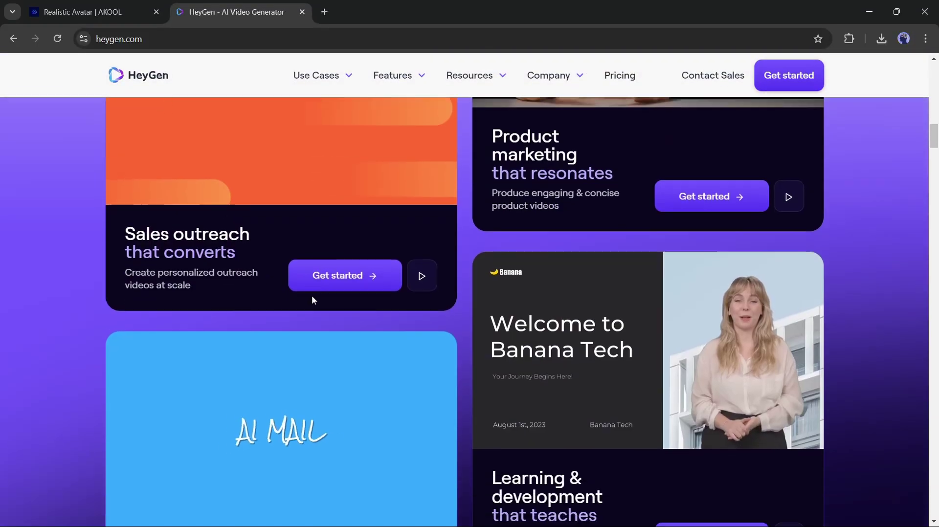
{"action": "scroll", "coordinate": [291, 307], "scroll_direction": "down", "scroll_amount": 15}
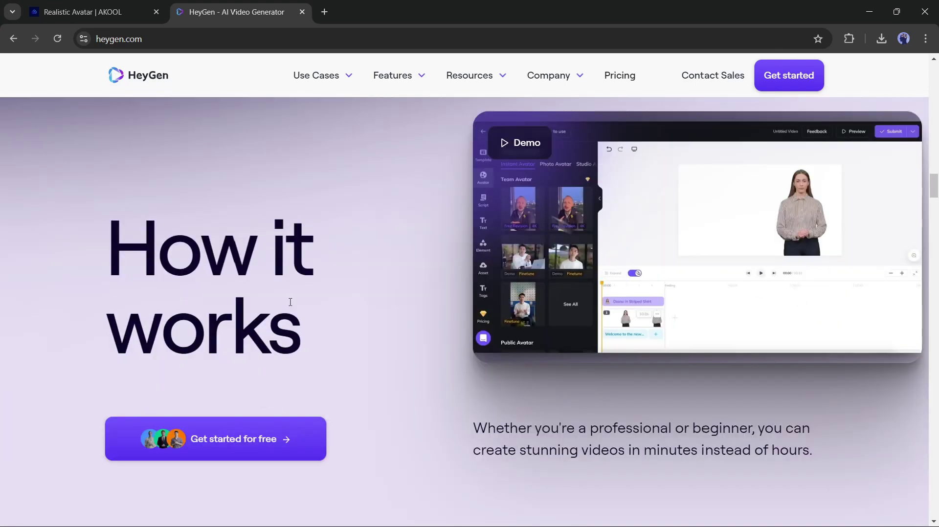
{"action": "scroll", "coordinate": [541, 347], "scroll_direction": "down", "scroll_amount": 5}
{"action": "scroll", "coordinate": [568, 348], "scroll_direction": "up", "scroll_amount": 20}
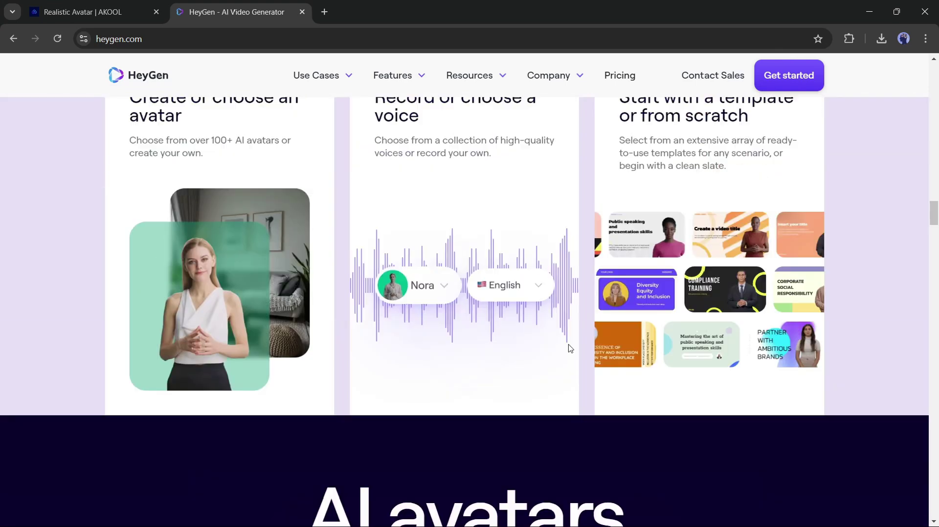
{"action": "scroll", "coordinate": [569, 333], "scroll_direction": "up", "scroll_amount": 20}
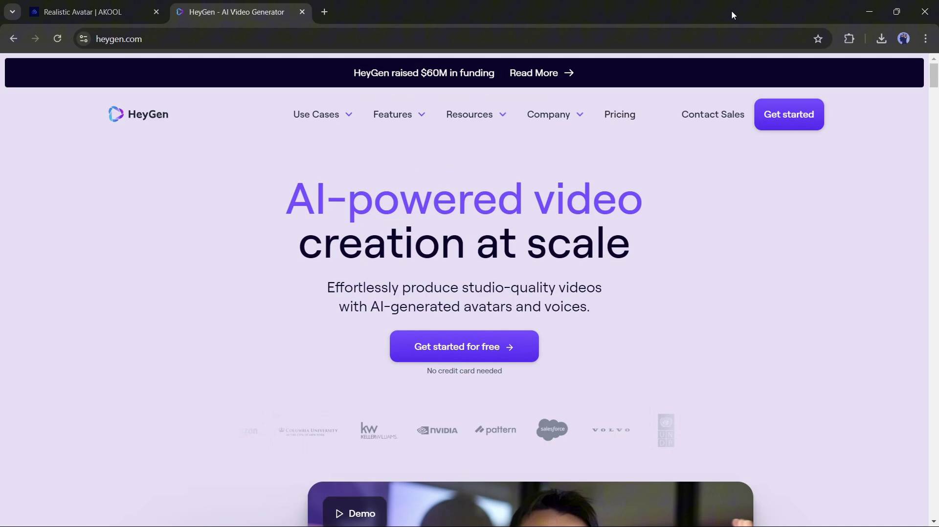
{"action": "left_click", "coordinate": [460, 342]}
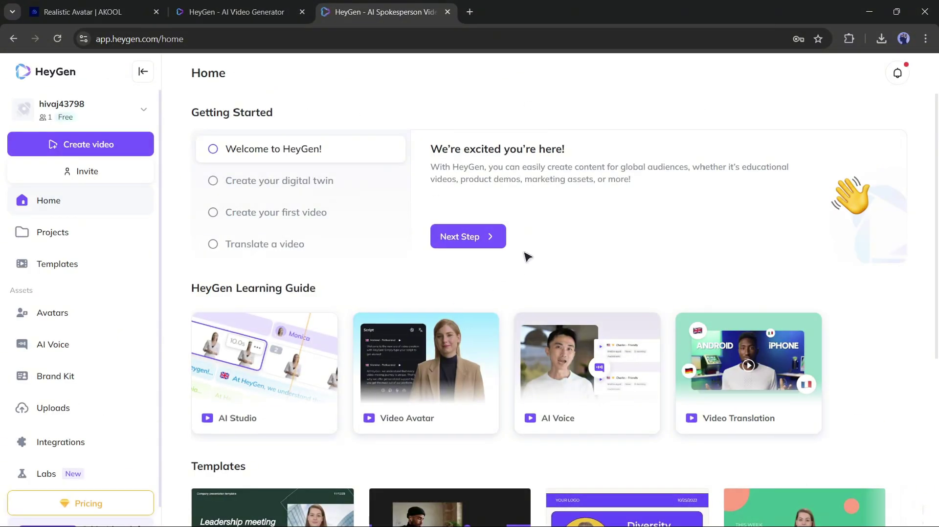
Step: Slide through the Home dashboard's Templates carousel, return to the top, and go to the Avatars page
{"action": "scroll", "coordinate": [342, 243], "scroll_direction": "down", "scroll_amount": 5}
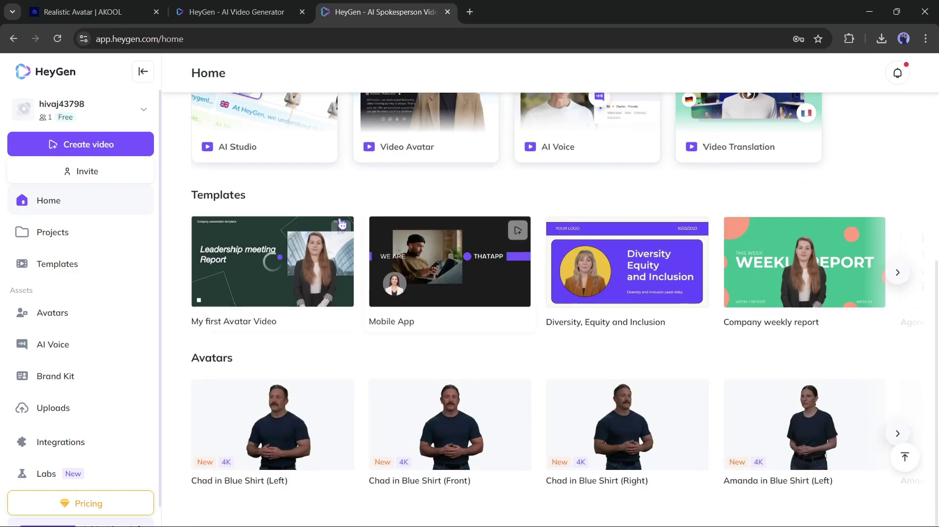
{"action": "scroll", "coordinate": [538, 308], "scroll_direction": "up", "scroll_amount": 5}
{"action": "scroll", "coordinate": [599, 430], "scroll_direction": "down", "scroll_amount": 2}
{"action": "left_click", "coordinate": [899, 422]}
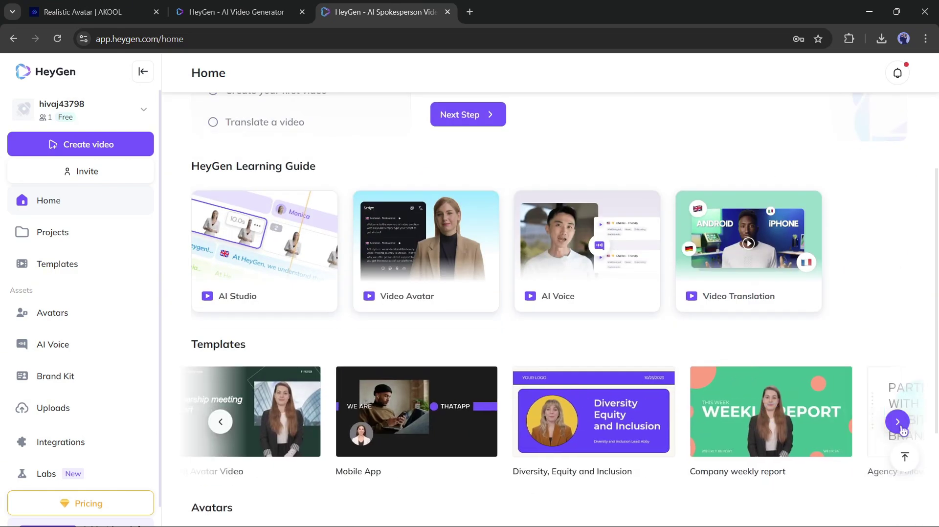
{"action": "left_click", "coordinate": [899, 422]}
{"action": "scroll", "coordinate": [901, 430], "scroll_direction": "down", "scroll_amount": 1}
{"action": "left_click", "coordinate": [904, 457]}
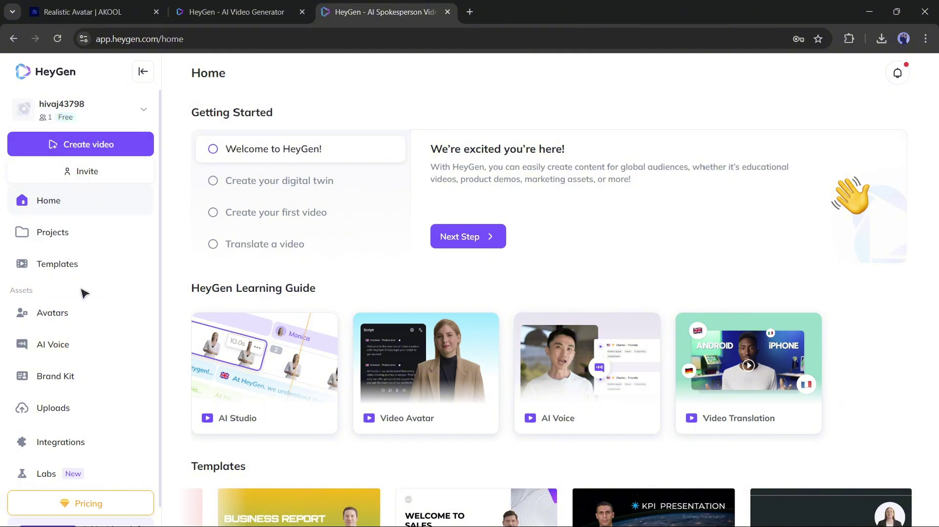
{"action": "left_click", "coordinate": [57, 317]}
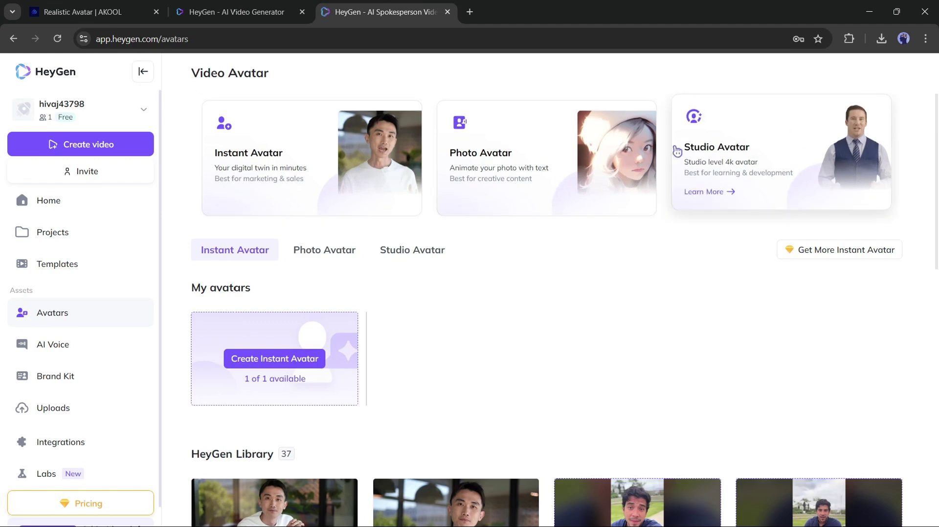
Step: Look over the Video Avatar page, viewing the Photo Avatar and Studio Avatar collections
{"action": "scroll", "coordinate": [360, 208], "scroll_direction": "down", "scroll_amount": 6}
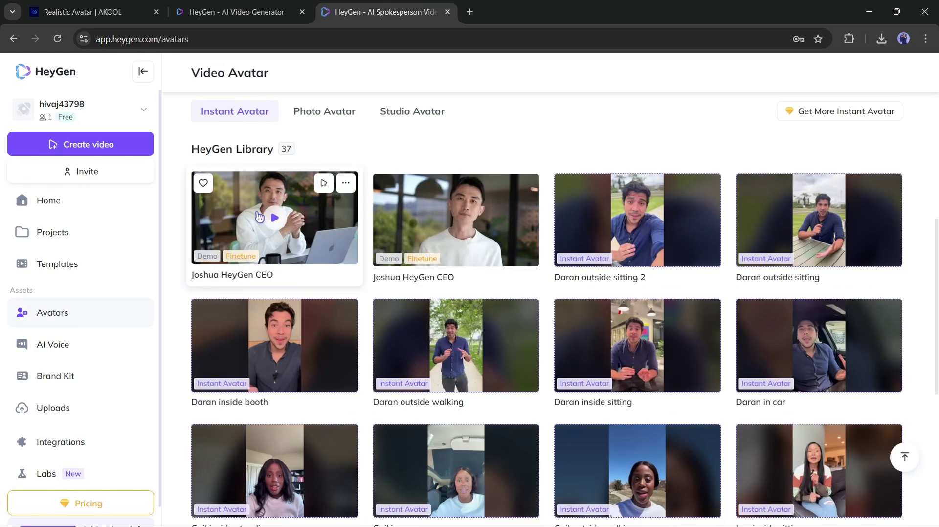
{"action": "scroll", "coordinate": [802, 275], "scroll_direction": "down", "scroll_amount": 5}
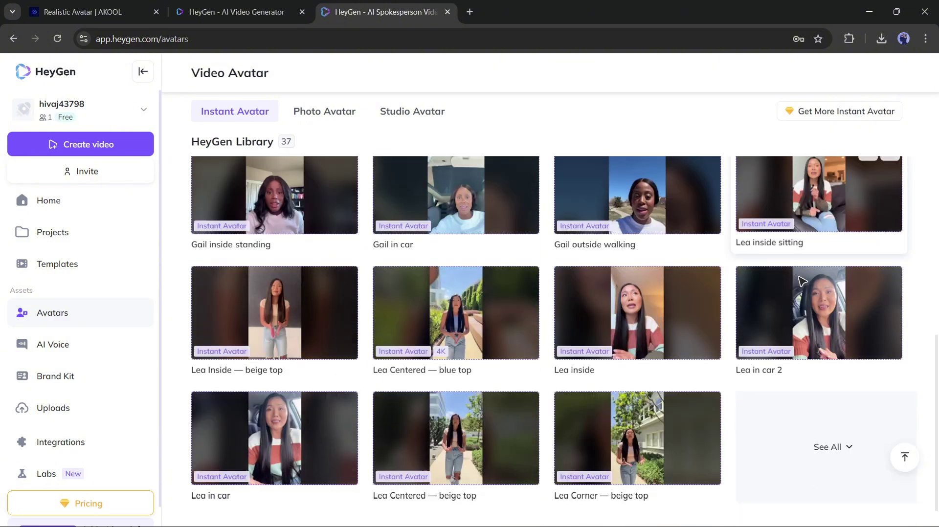
{"action": "scroll", "coordinate": [264, 401], "scroll_direction": "up", "scroll_amount": 10}
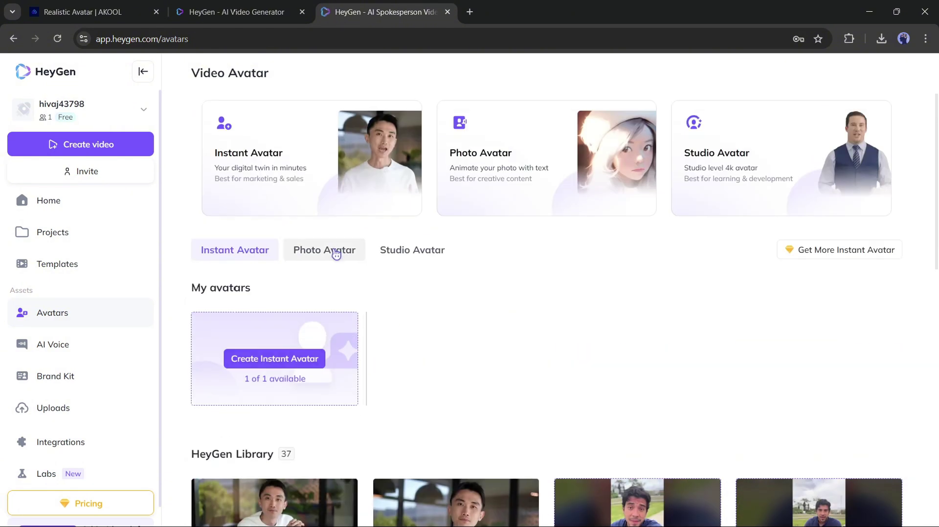
{"action": "left_click", "coordinate": [337, 254]}
{"action": "scroll", "coordinate": [537, 289], "scroll_direction": "down", "scroll_amount": 7}
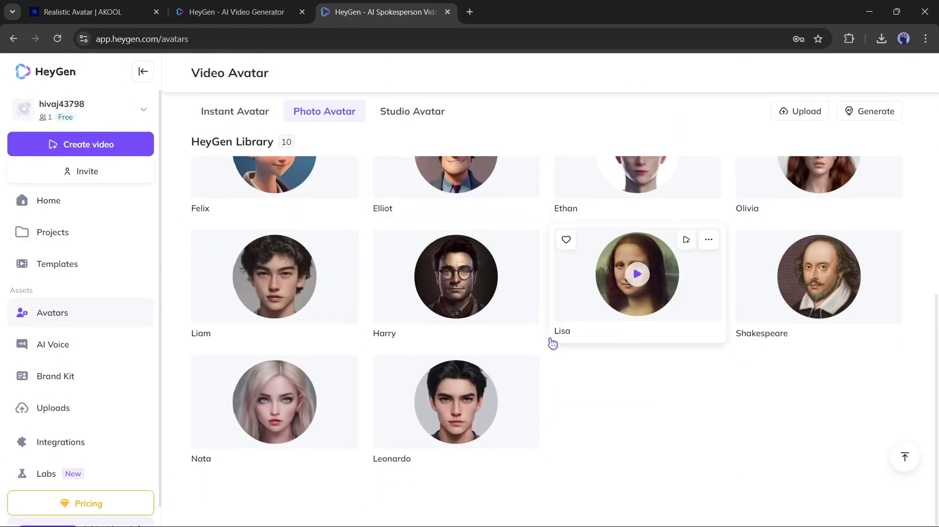
{"action": "scroll", "coordinate": [552, 344], "scroll_direction": "up", "scroll_amount": 6}
{"action": "left_click", "coordinate": [412, 249]}
Step: Expand the full HeyGen studio avatar library and open the Jeff in T-shirt preview
{"action": "scroll", "coordinate": [629, 310], "scroll_direction": "down", "scroll_amount": 3}
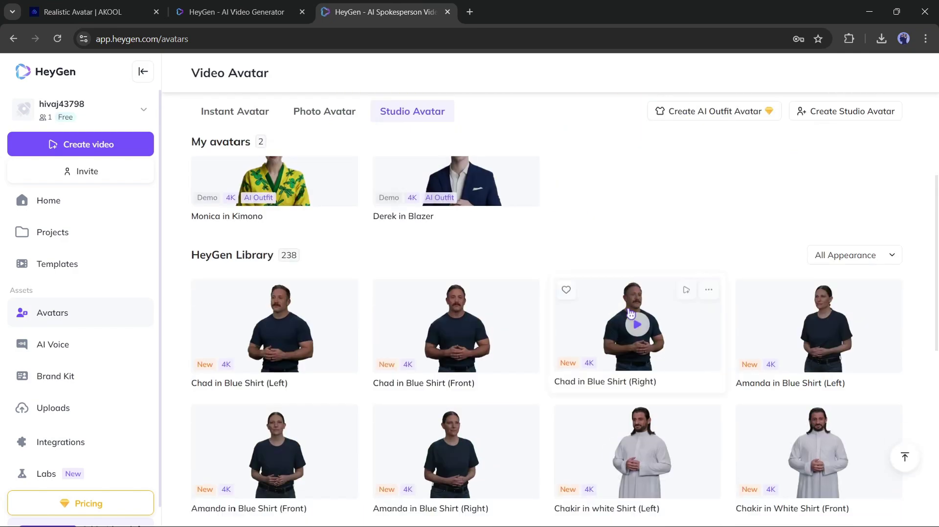
{"action": "scroll", "coordinate": [630, 313], "scroll_direction": "down", "scroll_amount": 8}
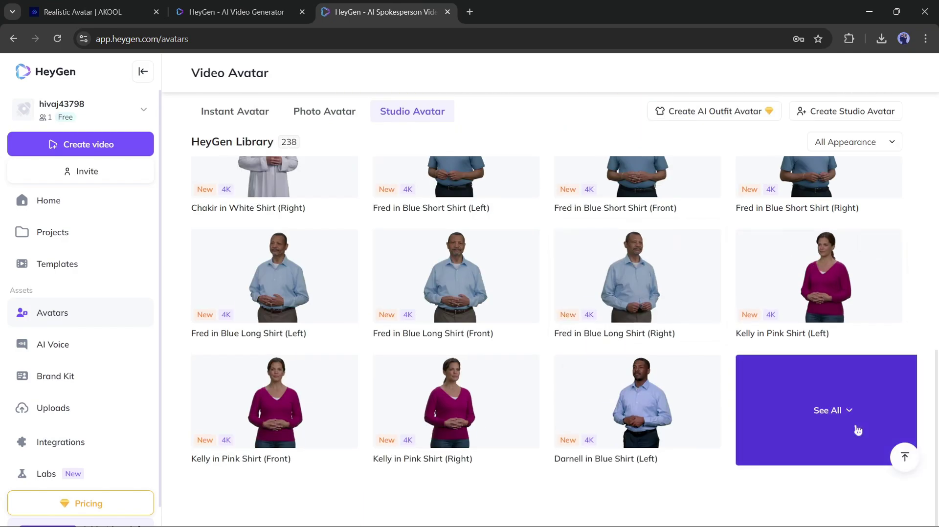
{"action": "left_click", "coordinate": [815, 409]}
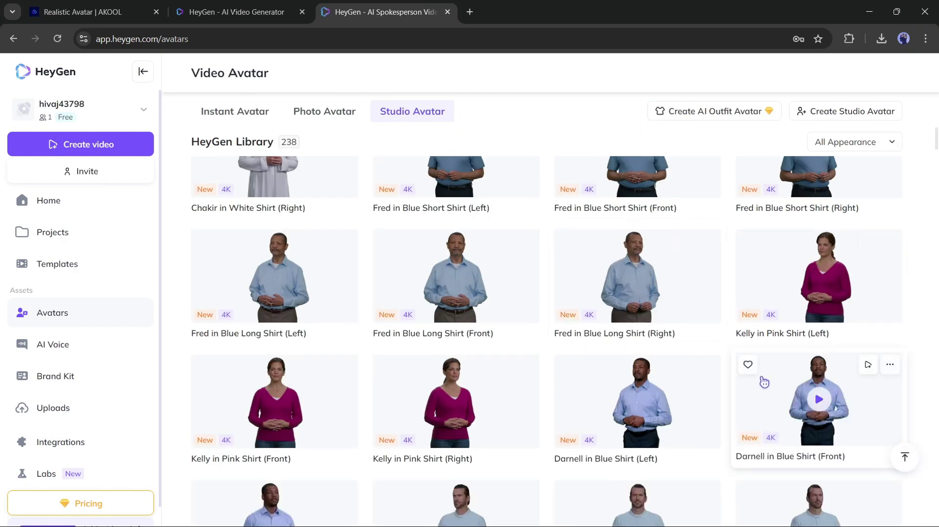
{"action": "scroll", "coordinate": [576, 365], "scroll_direction": "down", "scroll_amount": 10}
{"action": "scroll", "coordinate": [575, 365], "scroll_direction": "down", "scroll_amount": 20}
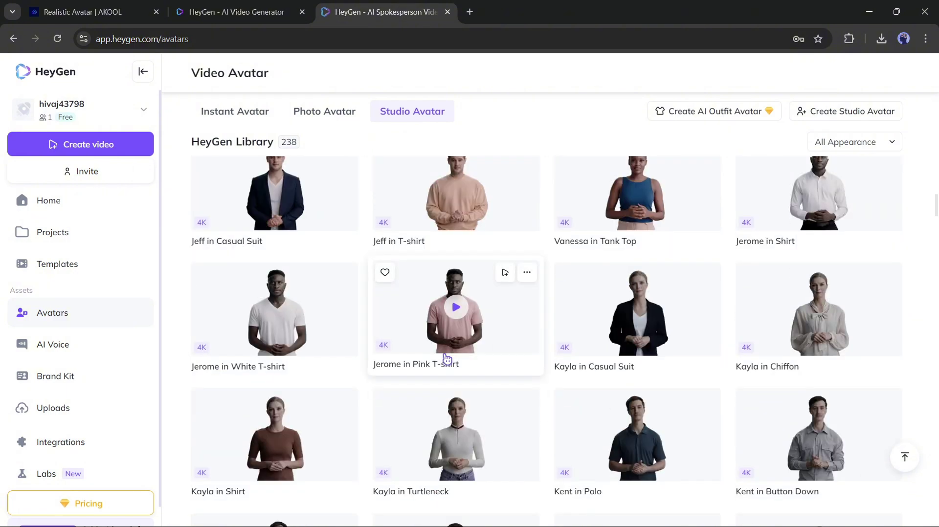
{"action": "scroll", "coordinate": [703, 370], "scroll_direction": "down", "scroll_amount": 10}
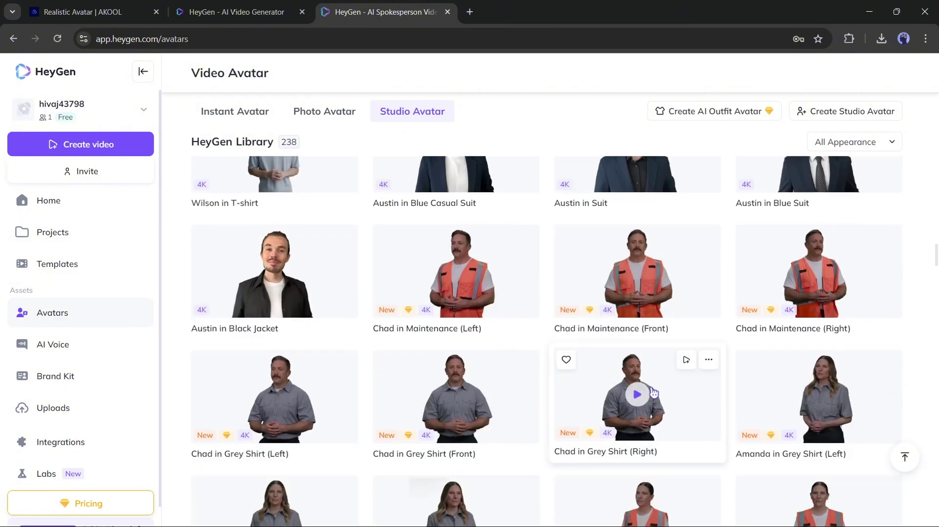
{"action": "scroll", "coordinate": [654, 393], "scroll_direction": "down", "scroll_amount": 20}
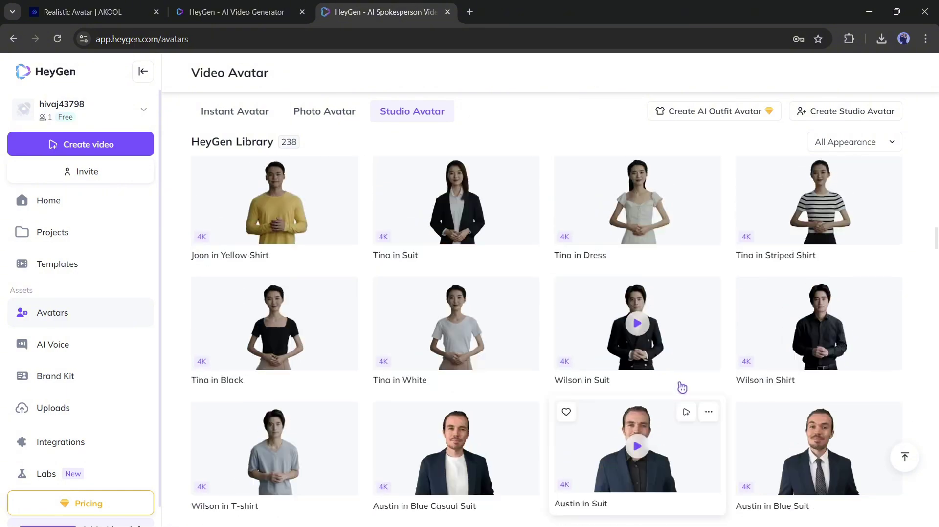
{"action": "left_click", "coordinate": [497, 375]}
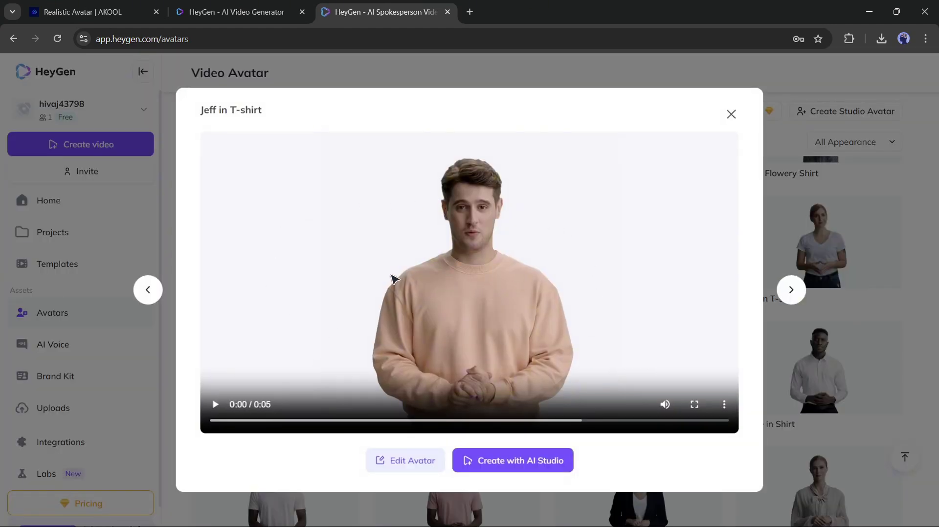
Step: Create a Landscape AI Studio video from the Jeff in T-shirt avatar preview
{"action": "mouse_move", "coordinate": [484, 471]}
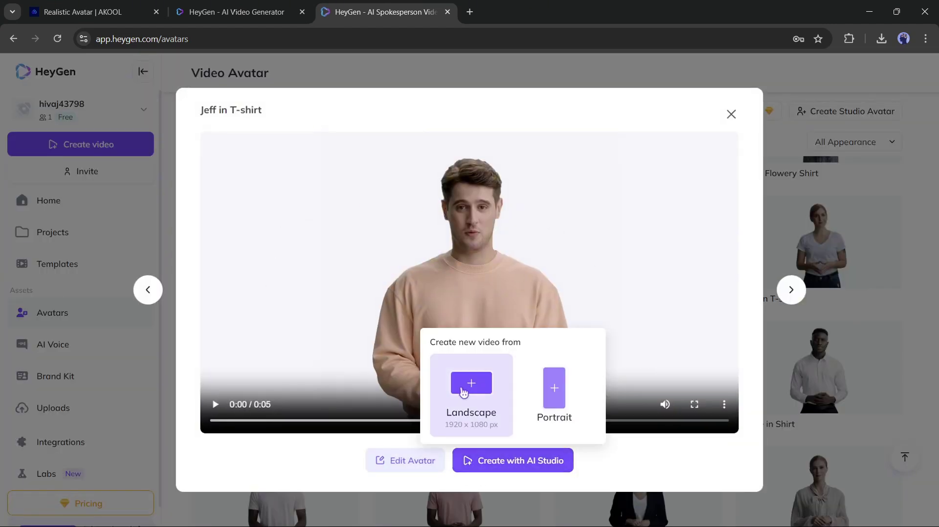
{"action": "left_click", "coordinate": [480, 394]}
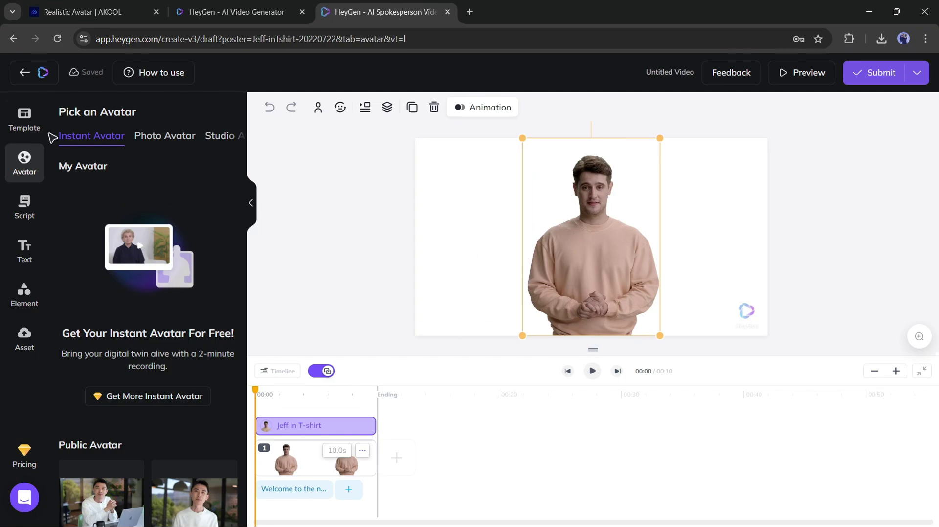
Step: Browse the video template list and the avatar choices in the AI Studio editor
{"action": "left_click", "coordinate": [24, 120]}
{"action": "scroll", "coordinate": [146, 294], "scroll_direction": "down", "scroll_amount": 5}
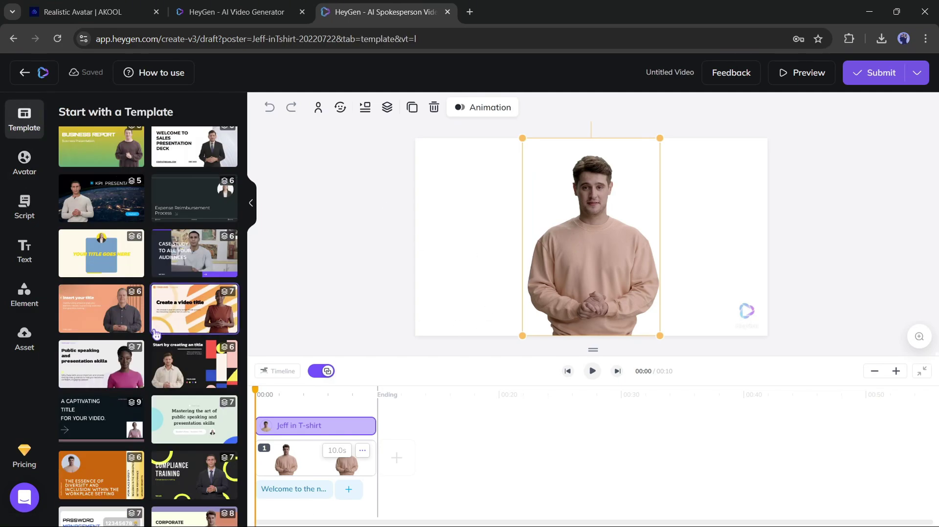
{"action": "scroll", "coordinate": [156, 334], "scroll_direction": "down", "scroll_amount": 15}
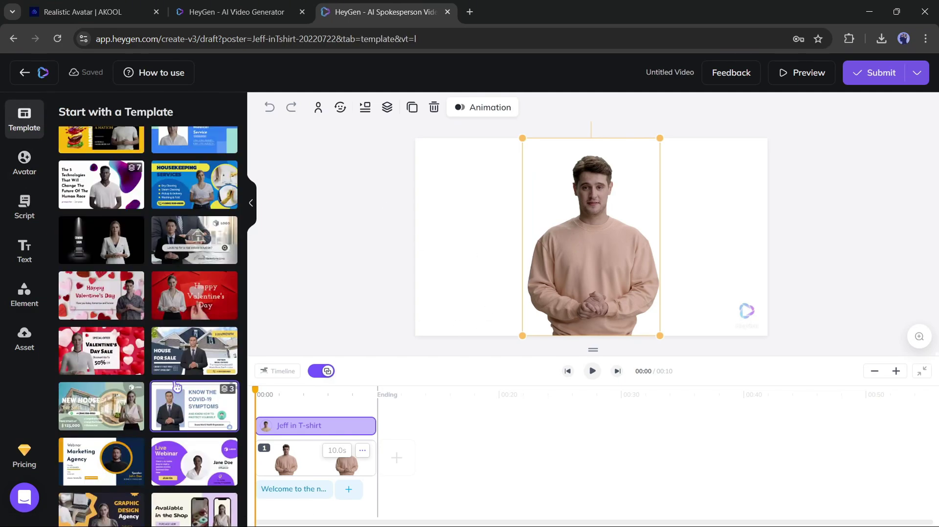
{"action": "scroll", "coordinate": [177, 387], "scroll_direction": "down", "scroll_amount": 15}
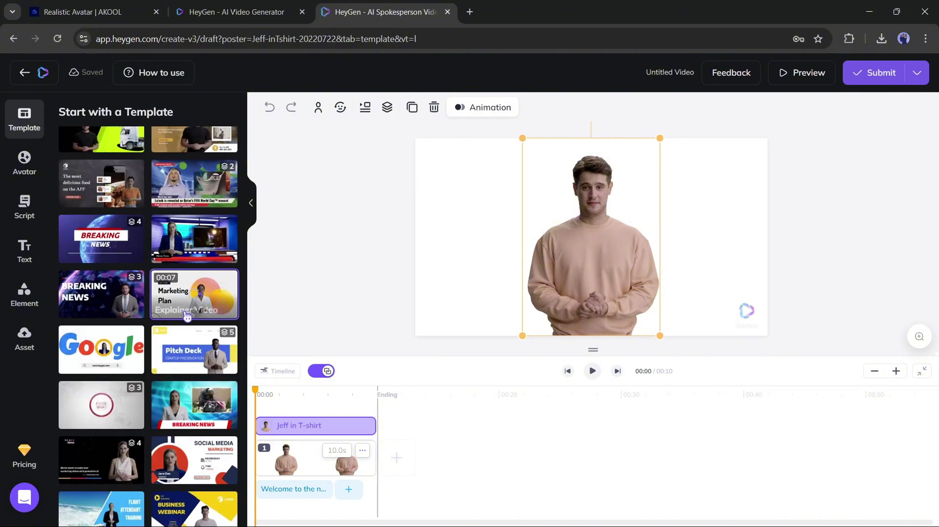
{"action": "scroll", "coordinate": [188, 315], "scroll_direction": "down", "scroll_amount": 10}
{"action": "left_click", "coordinate": [24, 163]}
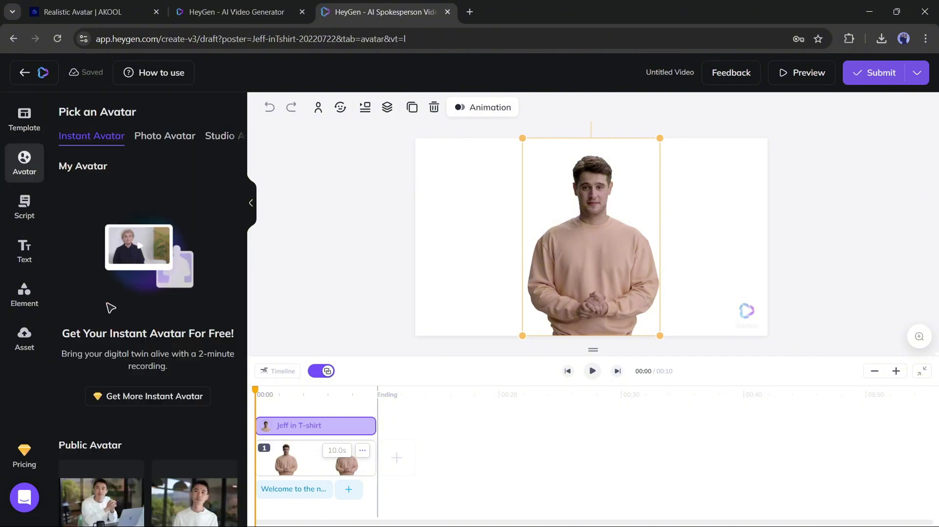
{"action": "scroll", "coordinate": [118, 306], "scroll_direction": "down", "scroll_amount": 8}
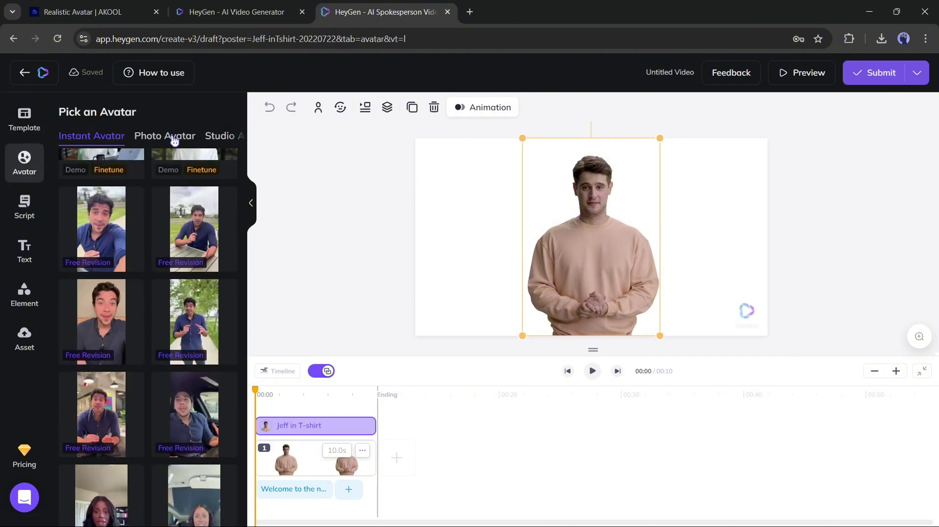
{"action": "scroll", "coordinate": [174, 140], "scroll_direction": "down", "scroll_amount": 5}
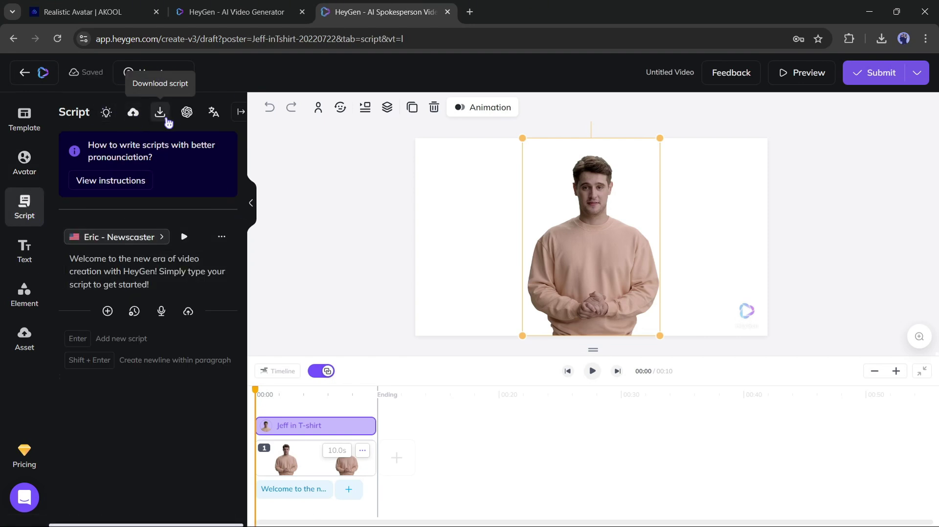
Step: Replace Jeff's welcome script with the YouTube-channel script pasted as plain text
{"action": "left_click", "coordinate": [187, 113]}
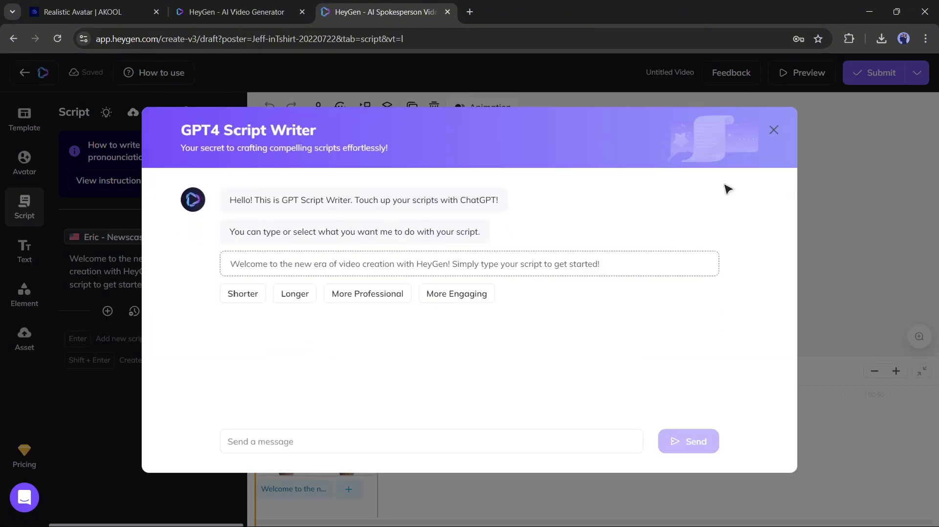
{"action": "left_click", "coordinate": [777, 131]}
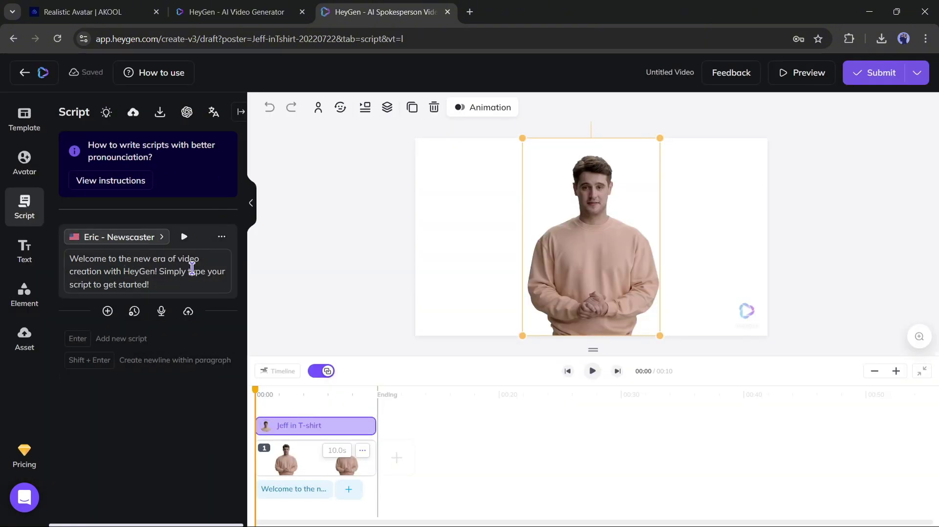
{"action": "triple_click", "coordinate": [97, 270]}
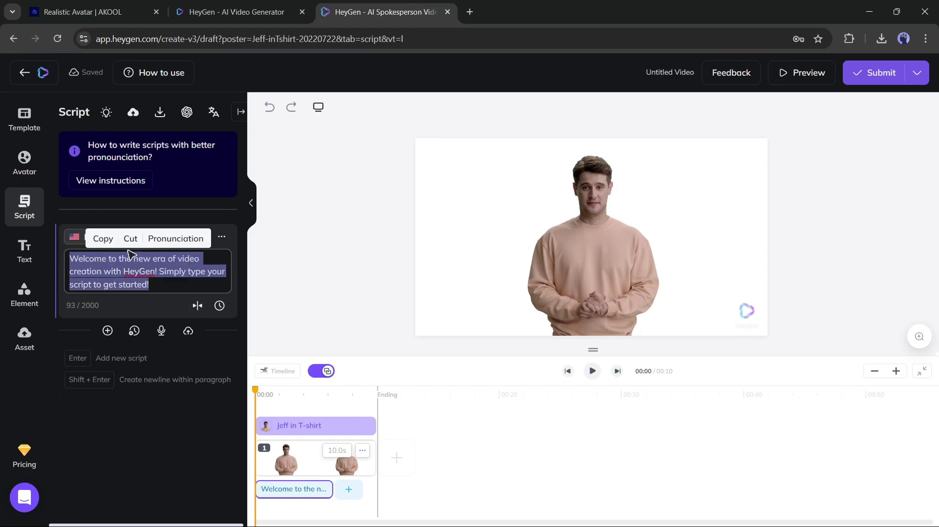
{"action": "key", "text": "BackSpace"}
{"action": "right_click", "coordinate": [114, 270]}
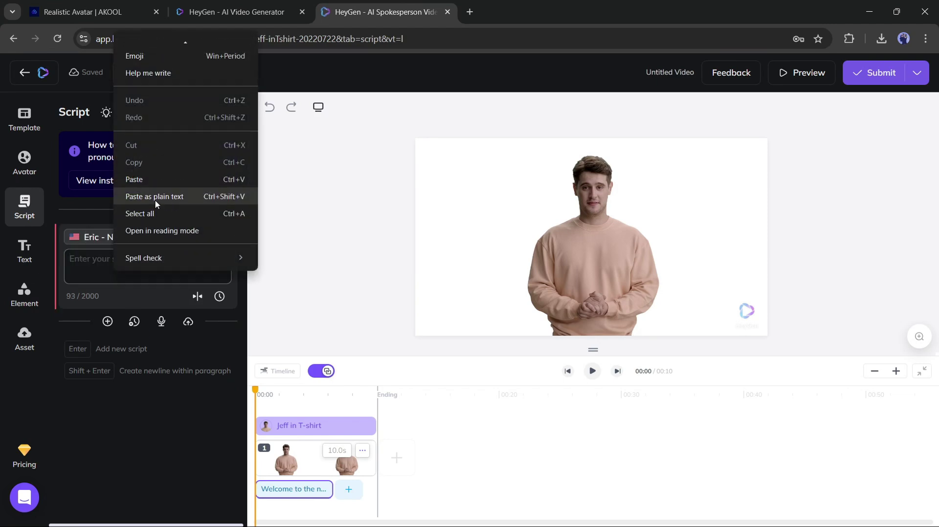
{"action": "left_click", "coordinate": [126, 195]}
Step: Assign the Fable voice to the script and bring up the Add Elements library
{"action": "left_click", "coordinate": [117, 236]}
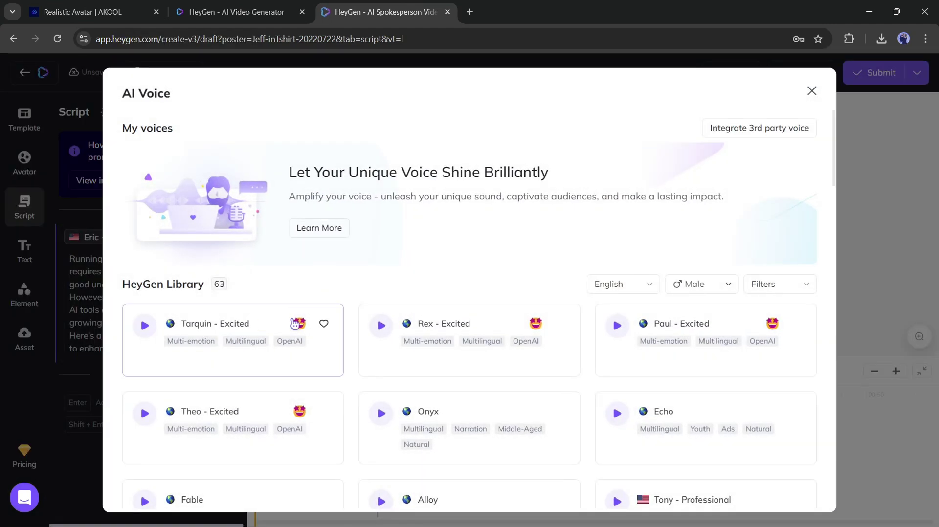
{"action": "scroll", "coordinate": [447, 367], "scroll_direction": "down", "scroll_amount": 5}
{"action": "scroll", "coordinate": [266, 356], "scroll_direction": "up", "scroll_amount": 2}
{"action": "left_click", "coordinate": [266, 356]}
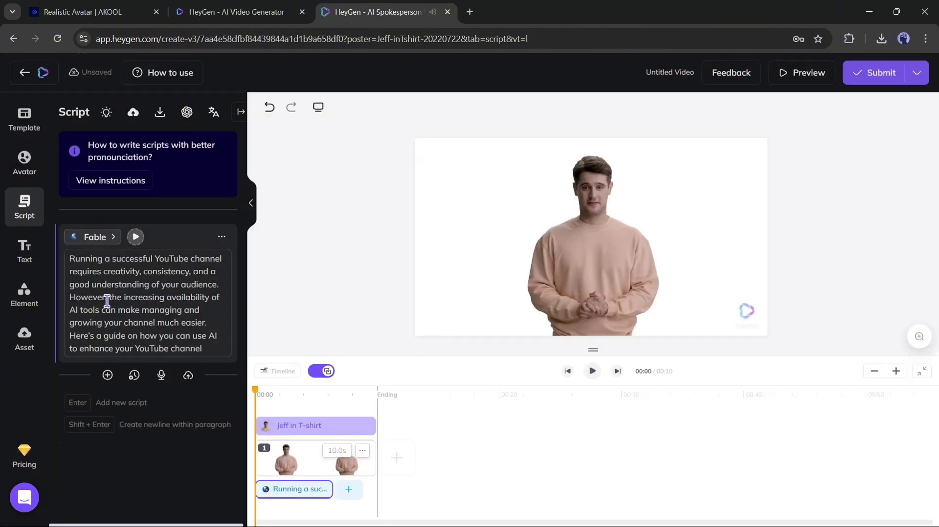
{"action": "left_click", "coordinate": [24, 252]}
{"action": "scroll", "coordinate": [147, 317], "scroll_direction": "down", "scroll_amount": 3}
{"action": "left_click", "coordinate": [25, 293]}
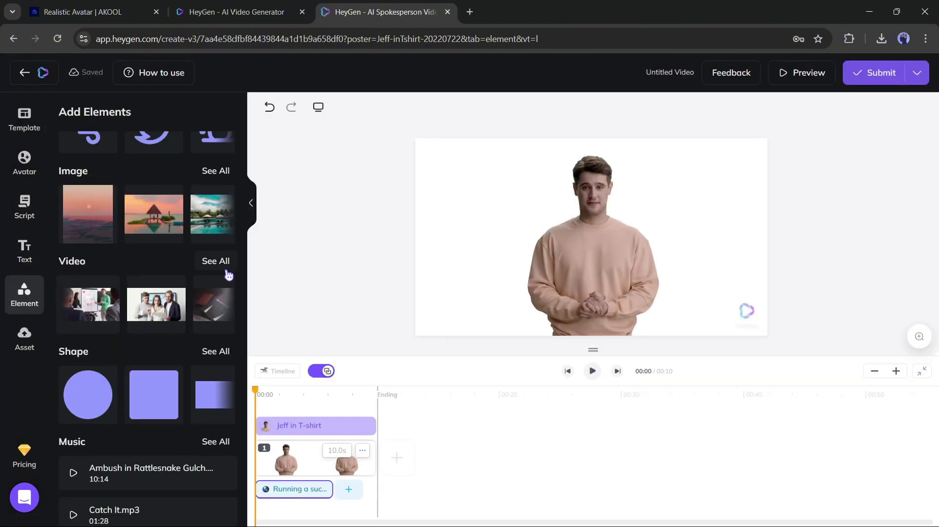
Step: Place the office-interior stock photo behind the avatar as its background
{"action": "left_click", "coordinate": [216, 170]}
{"action": "left_click", "coordinate": [209, 250]}
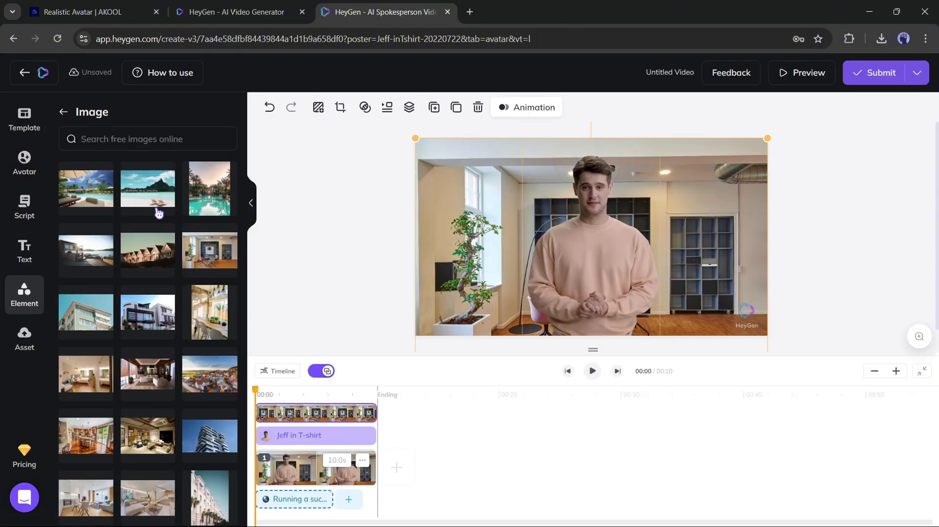
{"action": "key", "text": "Delete"}
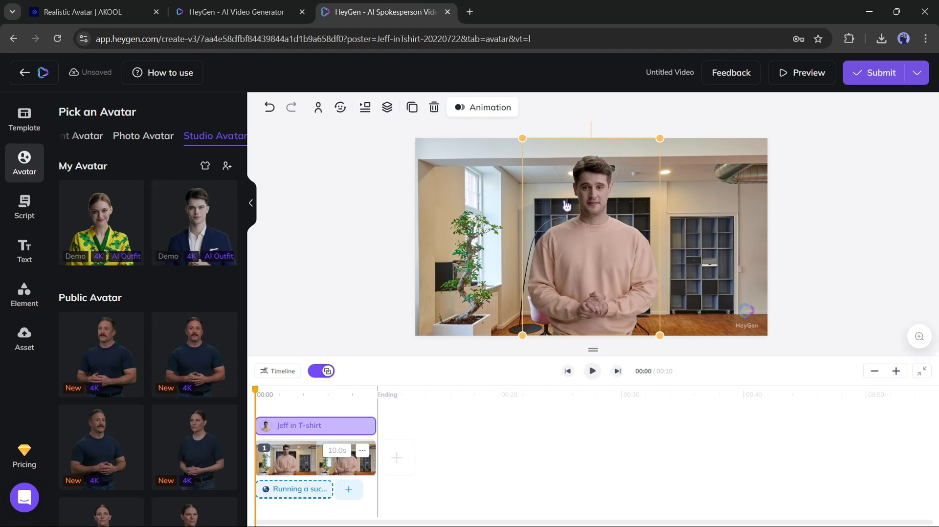
Step: Upload a new face through FaceSwap for the avatar, then submit the video
{"action": "left_click", "coordinate": [343, 109]}
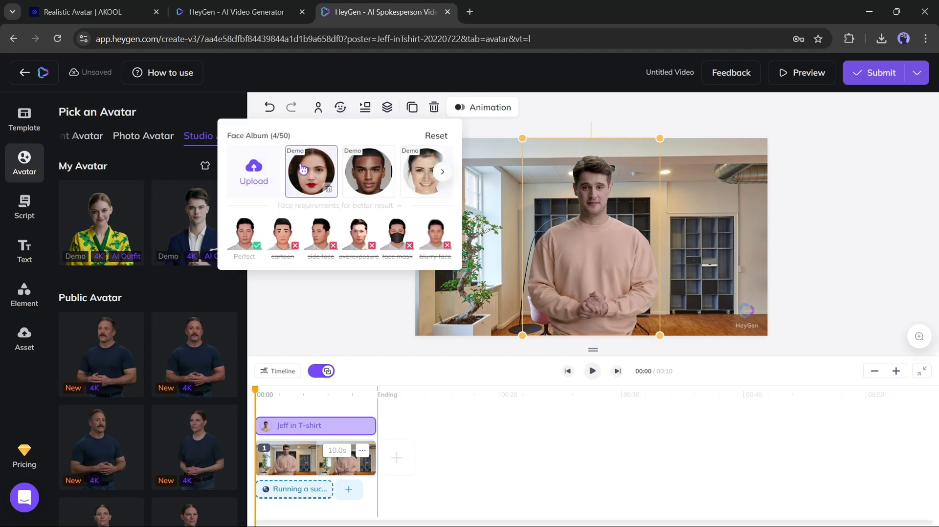
{"action": "left_click", "coordinate": [257, 180]}
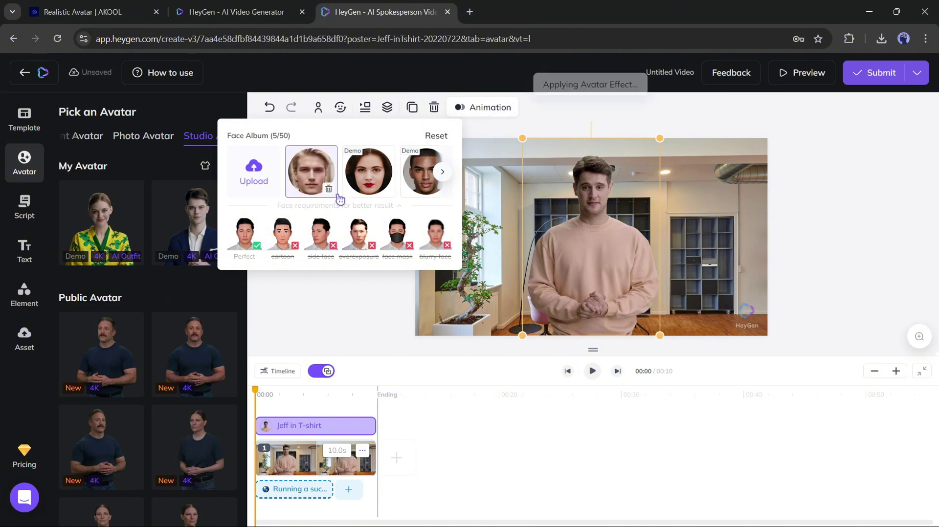
{"action": "left_click", "coordinate": [891, 73]}
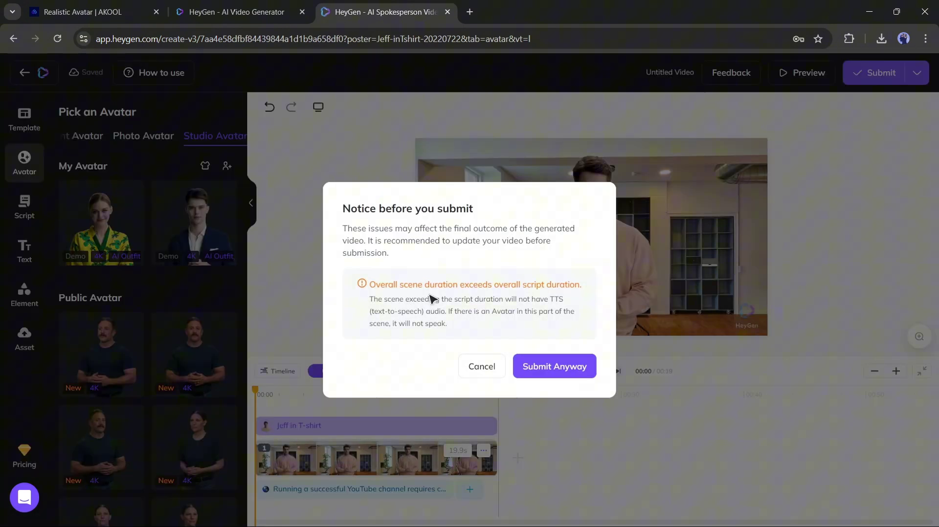
Step: Confirm the submission using a free generation and open the finished 19-second video's page
{"action": "left_click", "coordinate": [554, 366]}
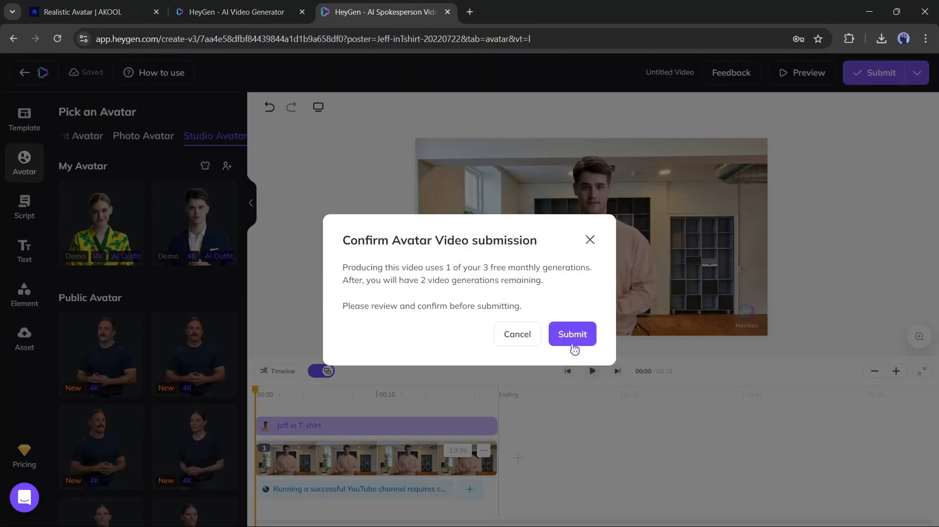
{"action": "left_click", "coordinate": [570, 340]}
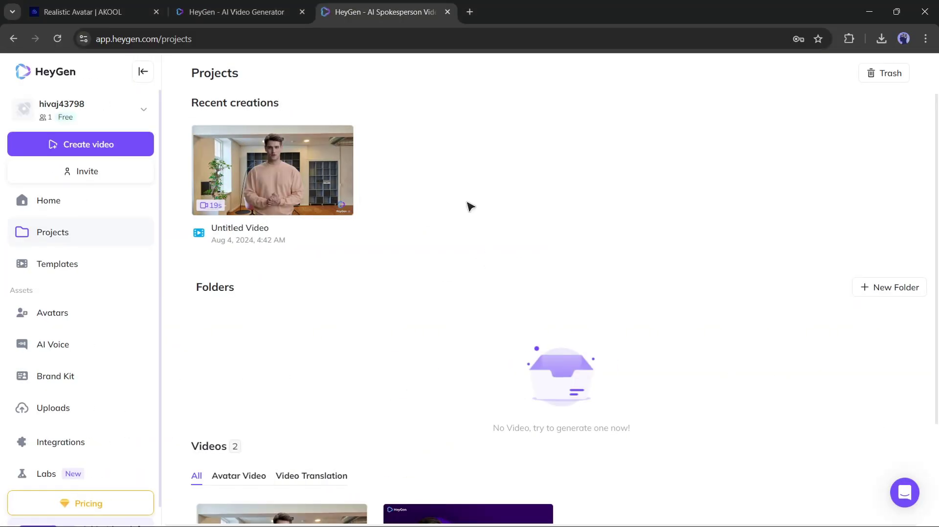
{"action": "left_click", "coordinate": [292, 178]}
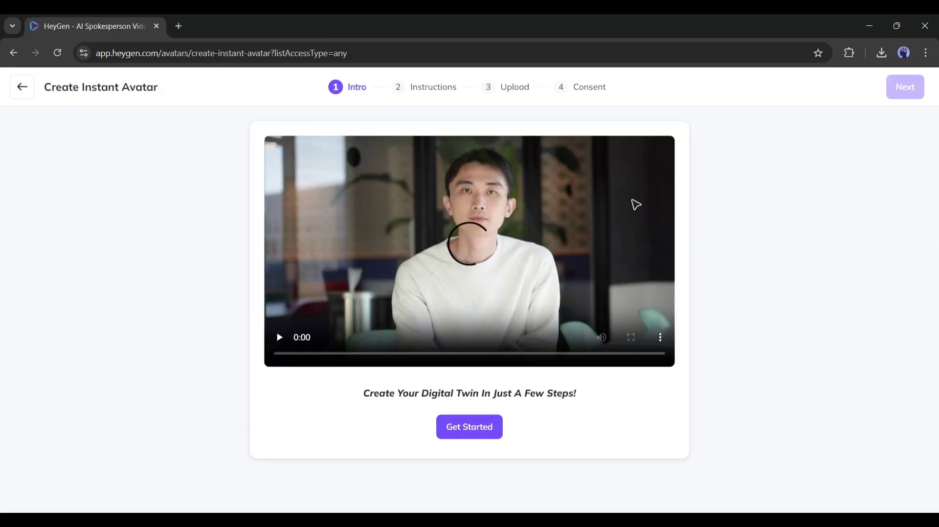
Step: Play the Create Instant Avatar intro video, then proceed with Get Started
{"action": "left_click", "coordinate": [360, 256]}
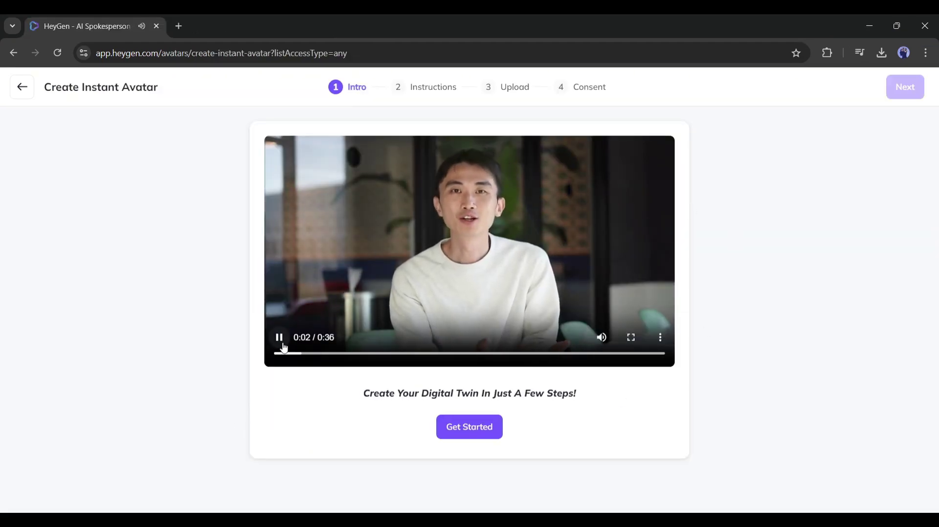
{"action": "left_click", "coordinate": [470, 433]}
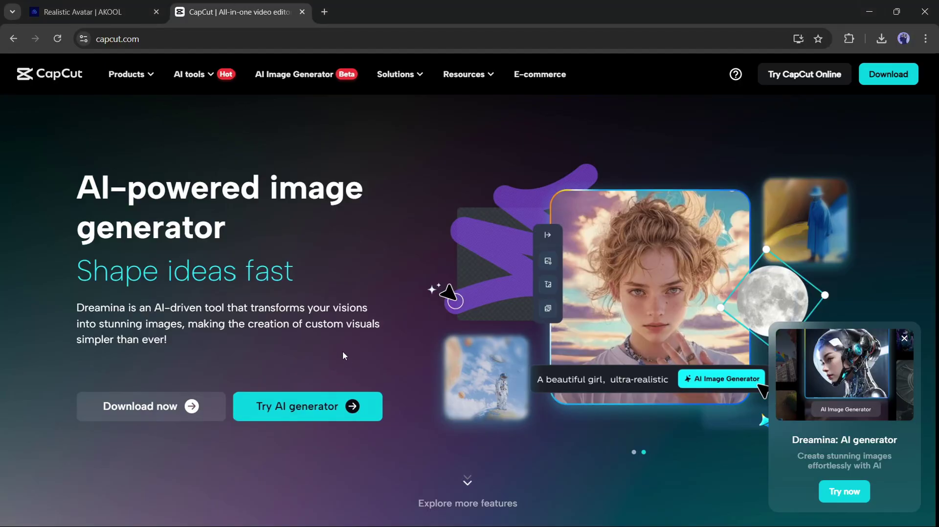
Step: Scroll through the CapCut homepage sections and launch the editor with 'Try CapCut Online'
{"action": "scroll", "coordinate": [386, 323], "scroll_direction": "down", "scroll_amount": 12}
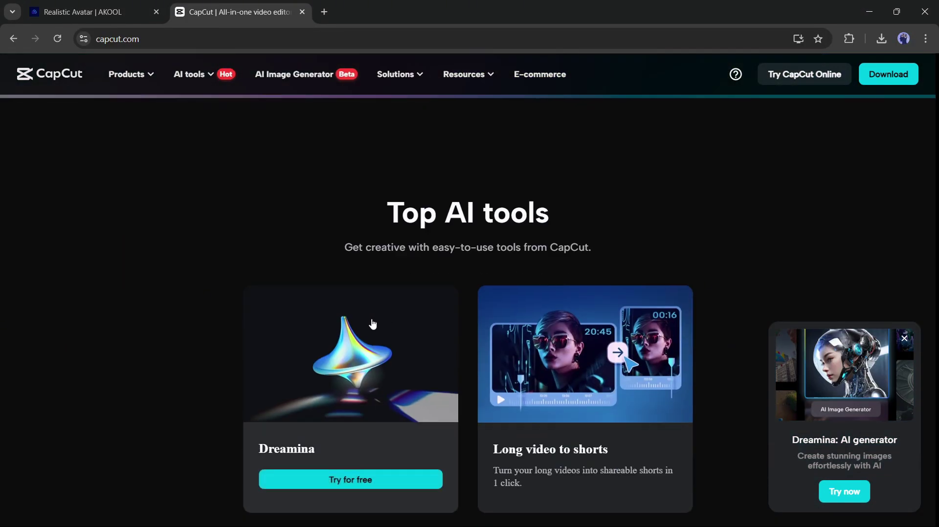
{"action": "scroll", "coordinate": [325, 323], "scroll_direction": "down", "scroll_amount": 15}
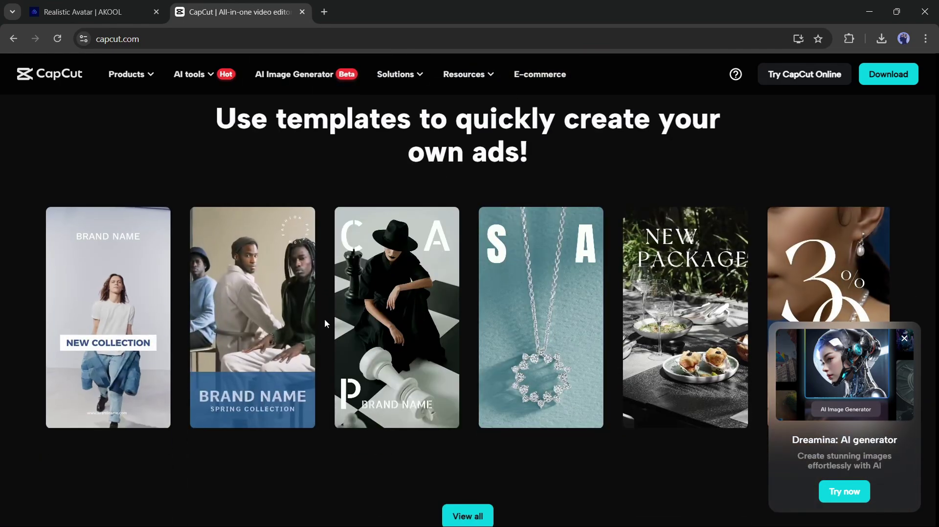
{"action": "scroll", "coordinate": [324, 324], "scroll_direction": "down", "scroll_amount": 10}
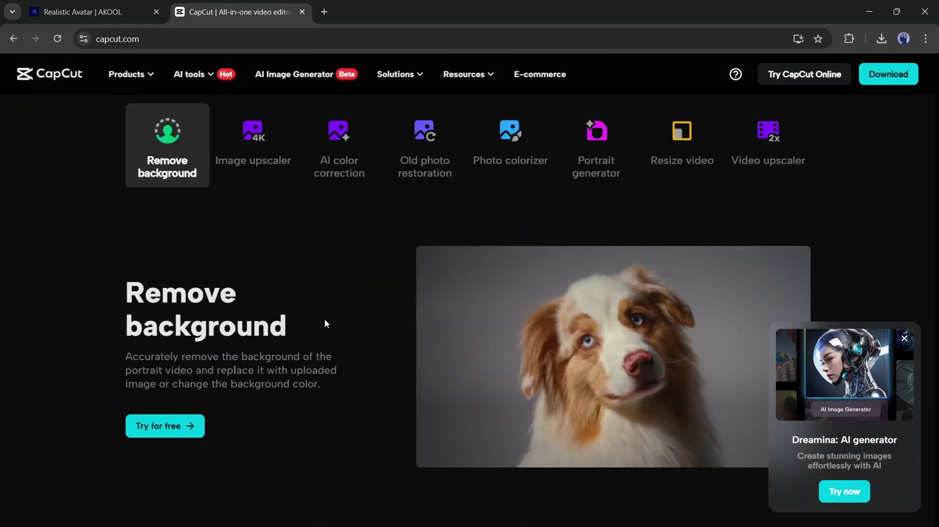
{"action": "scroll", "coordinate": [325, 320], "scroll_direction": "down", "scroll_amount": 15}
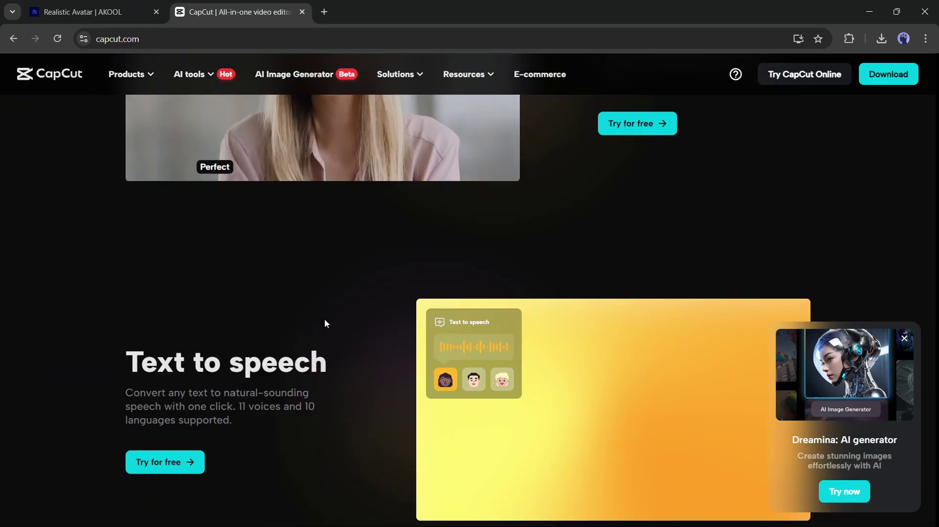
{"action": "scroll", "coordinate": [325, 318], "scroll_direction": "up", "scroll_amount": 3}
{"action": "scroll", "coordinate": [324, 318], "scroll_direction": "down", "scroll_amount": 10}
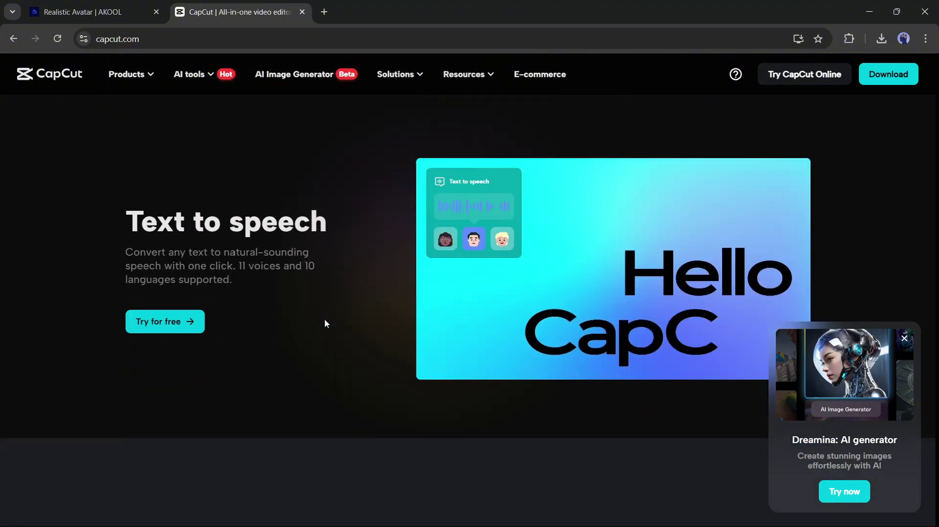
{"action": "scroll", "coordinate": [324, 319], "scroll_direction": "down", "scroll_amount": 12}
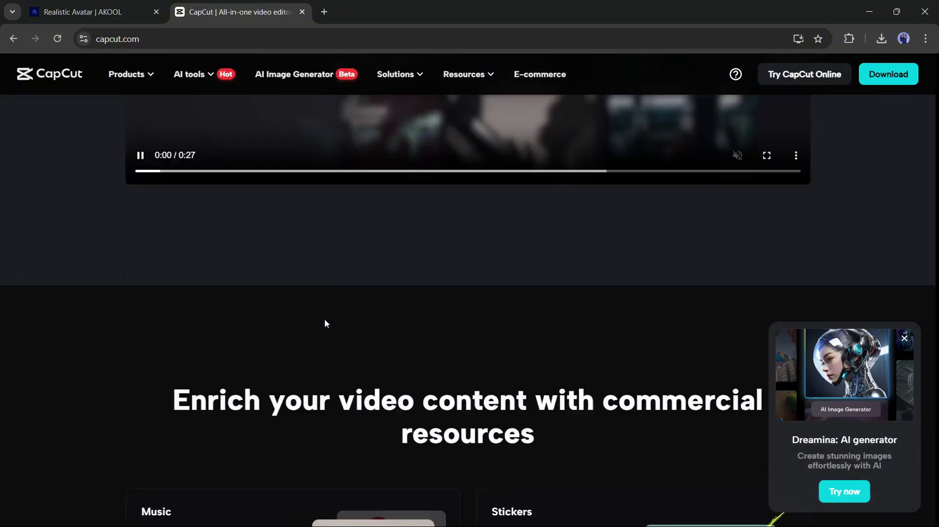
{"action": "scroll", "coordinate": [782, 323], "scroll_direction": "down", "scroll_amount": 5}
{"action": "scroll", "coordinate": [928, 306], "scroll_direction": "up", "scroll_amount": 20}
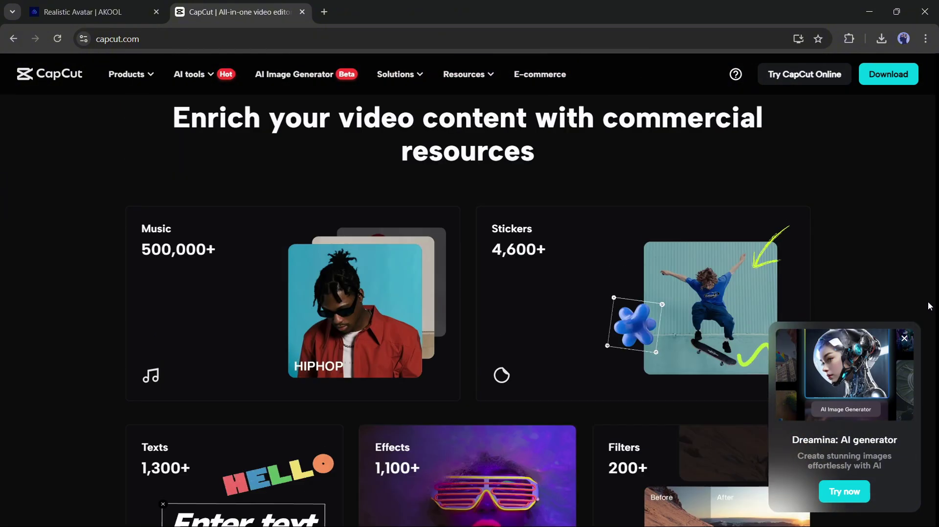
{"action": "scroll", "coordinate": [927, 306], "scroll_direction": "up", "scroll_amount": 15}
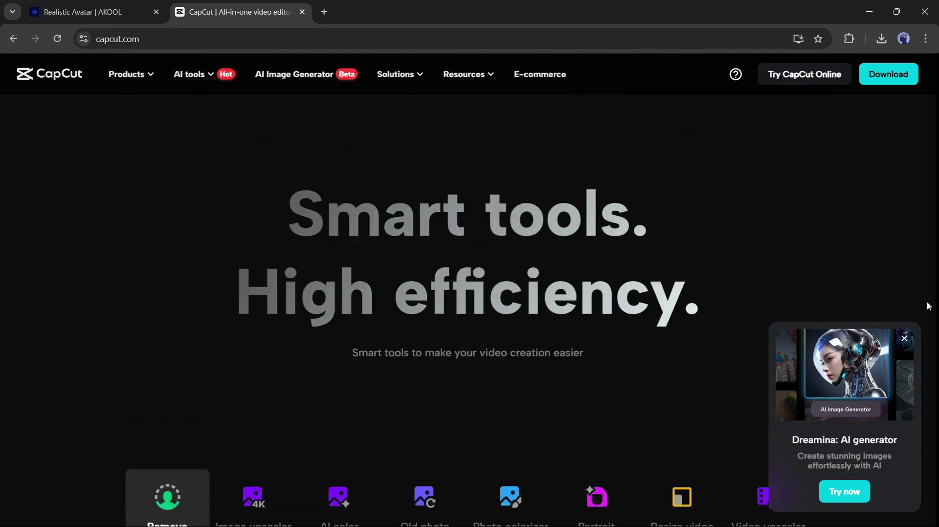
{"action": "scroll", "coordinate": [922, 305], "scroll_direction": "up", "scroll_amount": 12}
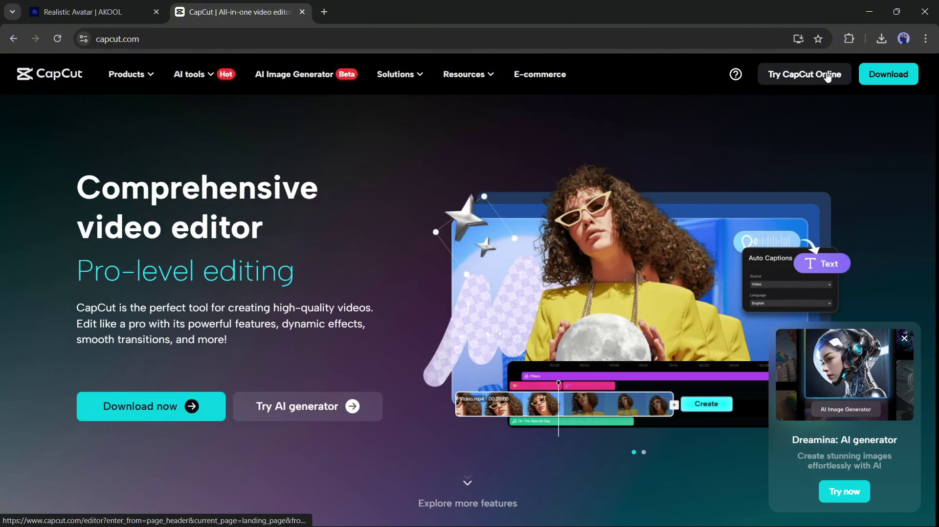
{"action": "left_click", "coordinate": [828, 77]}
Step: Open CapCut's online editor, browse the templates, and create a new Video 16:9 project
{"action": "left_click", "coordinate": [536, 203]}
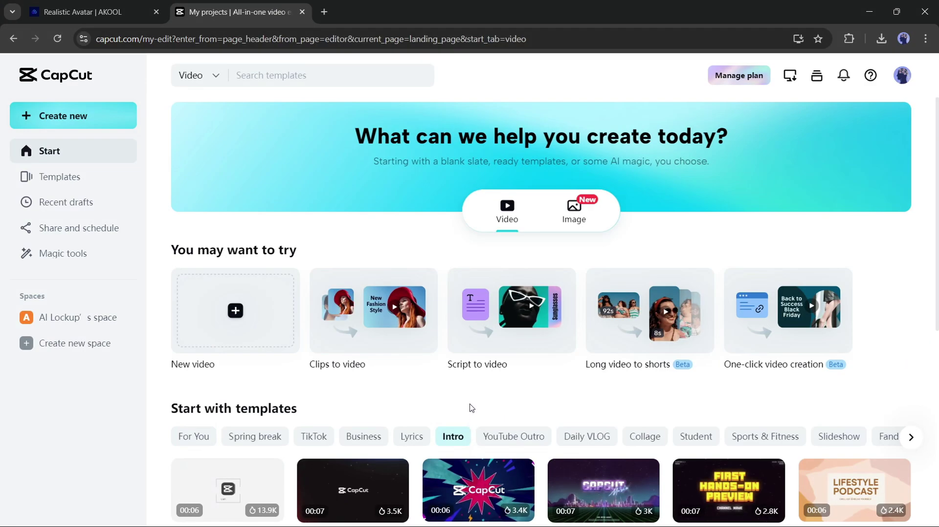
{"action": "scroll", "coordinate": [458, 394], "scroll_direction": "down", "scroll_amount": 5}
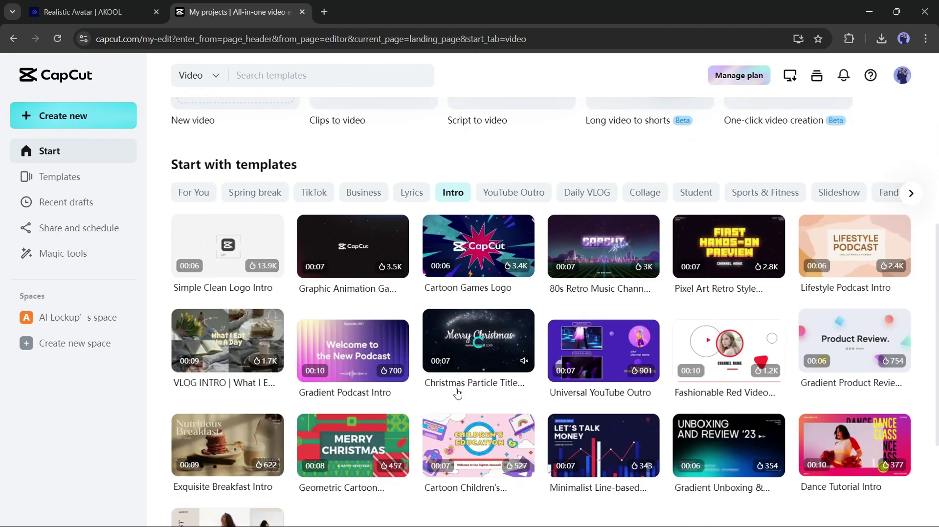
{"action": "scroll", "coordinate": [457, 394], "scroll_direction": "up", "scroll_amount": 5}
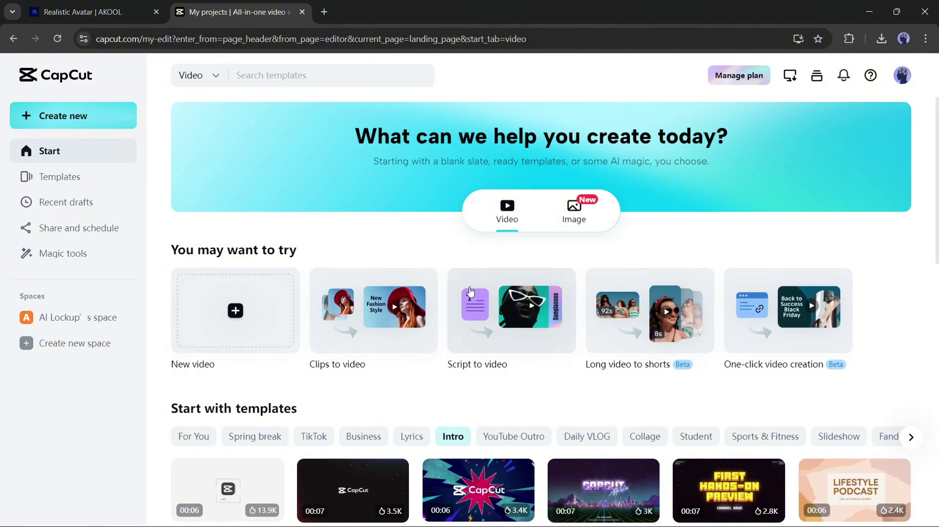
{"action": "scroll", "coordinate": [335, 403], "scroll_direction": "down", "scroll_amount": 12}
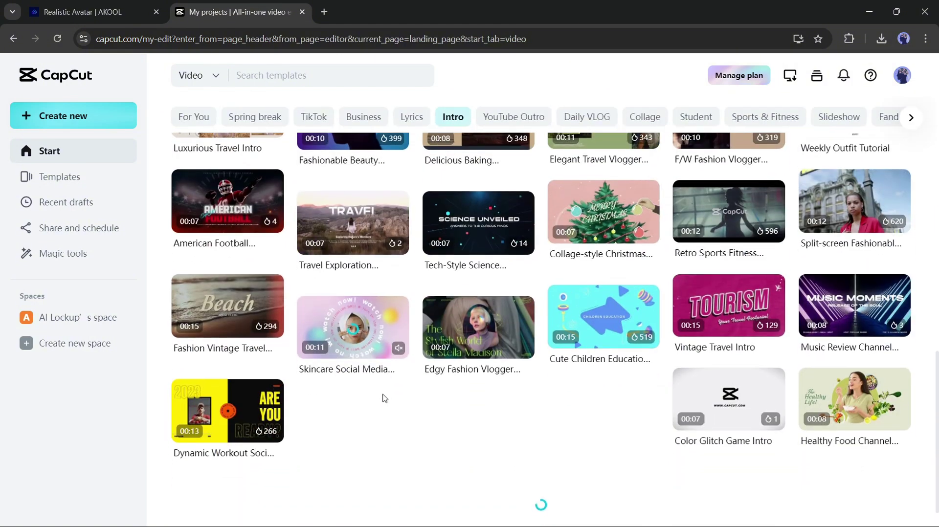
{"action": "scroll", "coordinate": [384, 399], "scroll_direction": "up", "scroll_amount": 8}
{"action": "scroll", "coordinate": [384, 398], "scroll_direction": "up", "scroll_amount": 5}
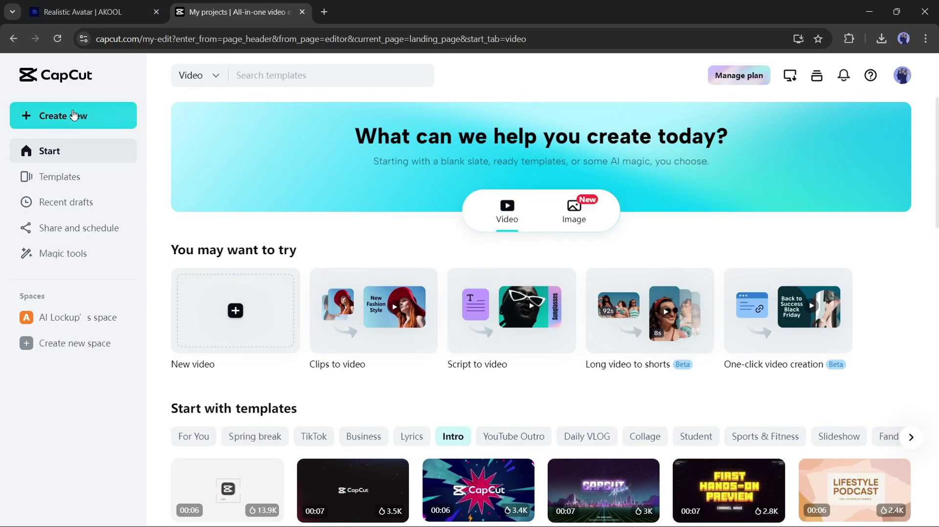
{"action": "left_click", "coordinate": [74, 116]}
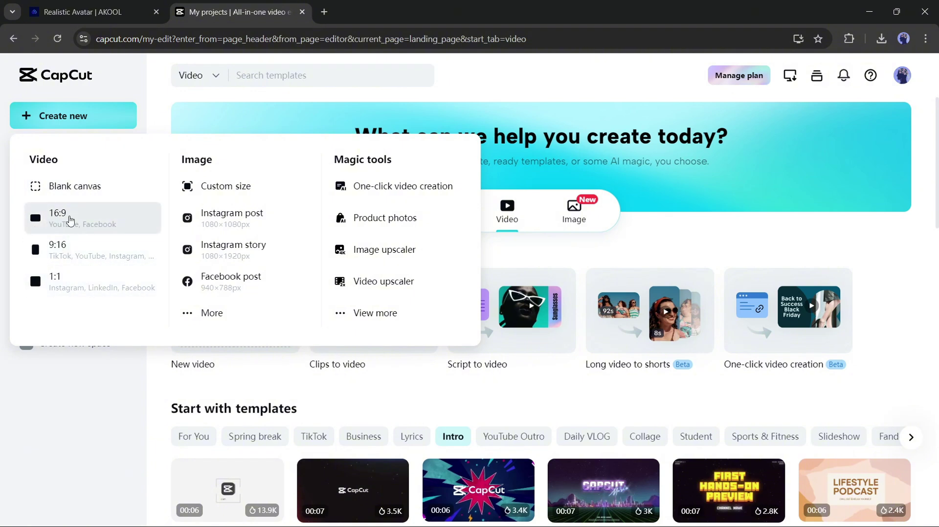
{"action": "left_click", "coordinate": [70, 220]}
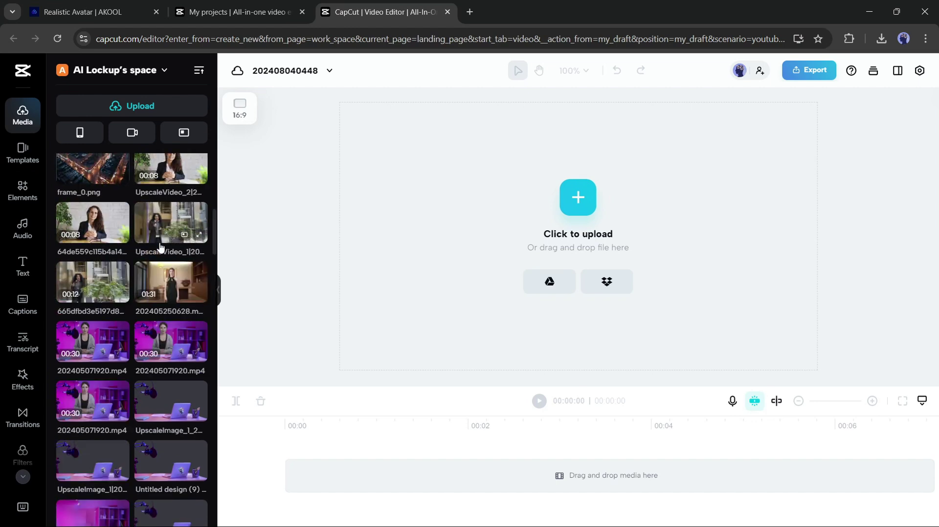
Step: Browse the Elements library's stock videos, stock photos and AI Characters sections
{"action": "left_click", "coordinate": [22, 188]}
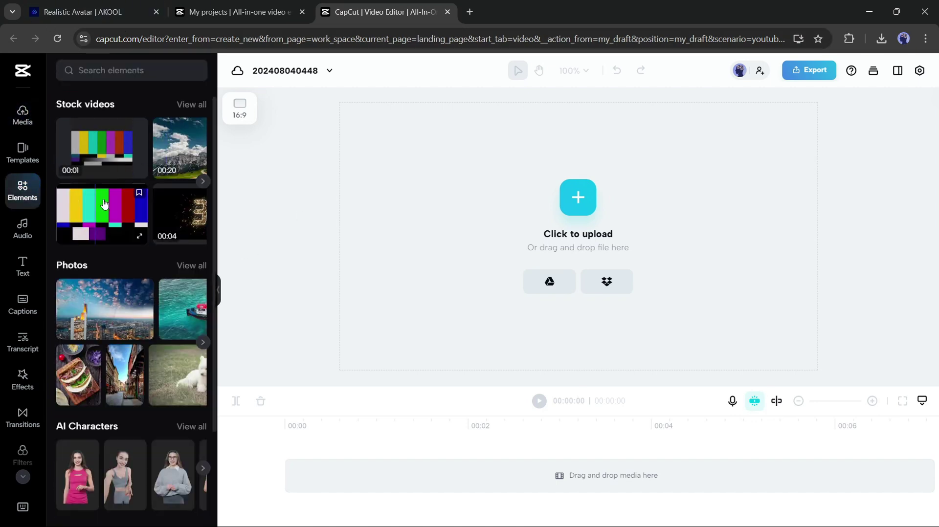
{"action": "left_click", "coordinate": [206, 183]}
{"action": "left_click", "coordinate": [202, 182]}
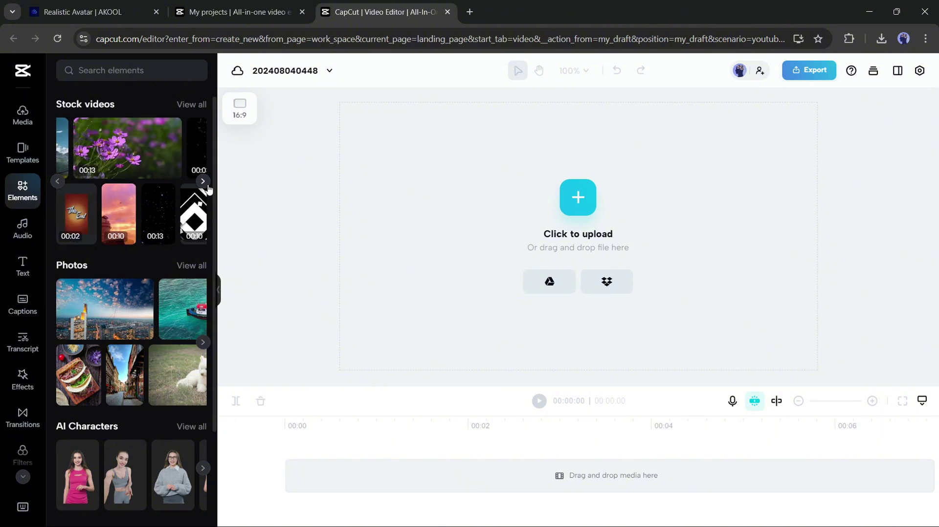
{"action": "left_click", "coordinate": [202, 342]}
{"action": "left_click", "coordinate": [203, 343]}
{"action": "scroll", "coordinate": [56, 309], "scroll_direction": "down", "scroll_amount": 3}
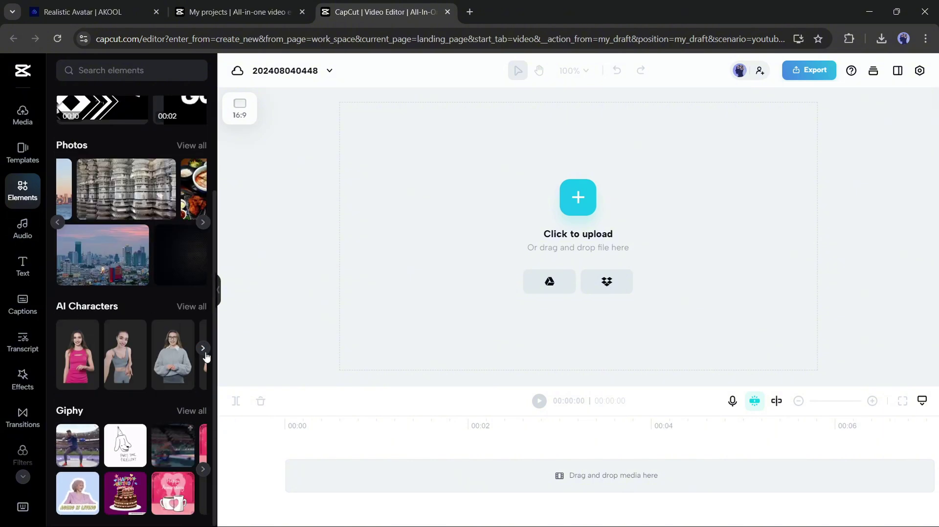
{"action": "left_click", "coordinate": [202, 347]}
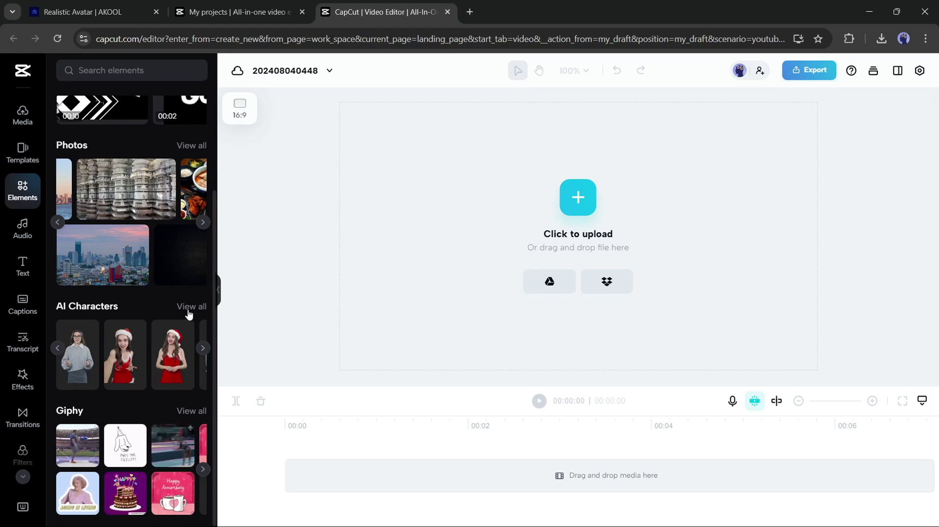
Step: Open the full AI Characters list and add Victoria-Standing 2 to the timeline
{"action": "left_click", "coordinate": [191, 306]}
{"action": "scroll", "coordinate": [125, 221], "scroll_direction": "down", "scroll_amount": 10}
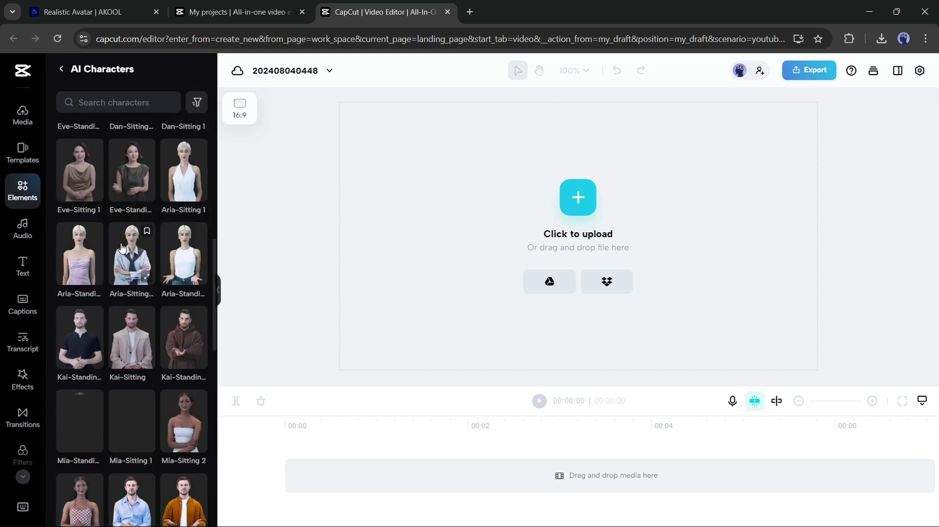
{"action": "scroll", "coordinate": [110, 259], "scroll_direction": "down", "scroll_amount": 10}
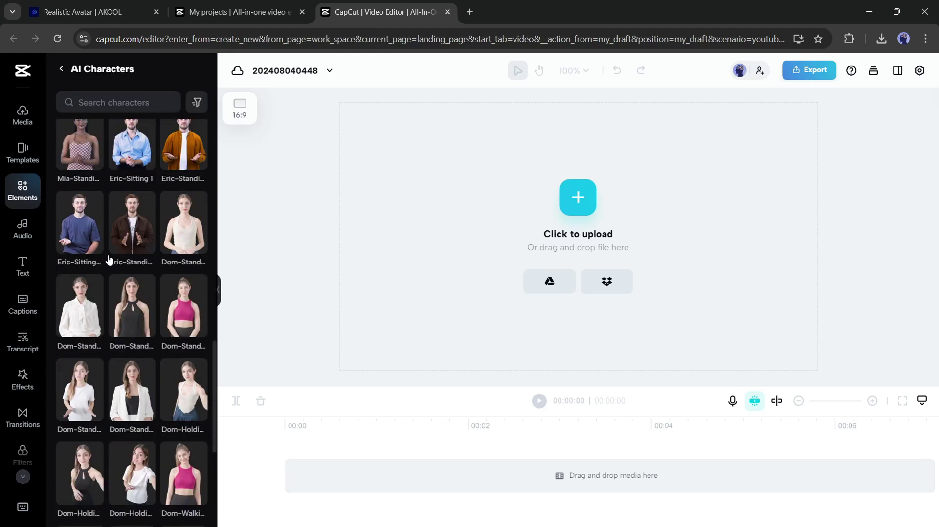
{"action": "scroll", "coordinate": [109, 259], "scroll_direction": "down", "scroll_amount": 3}
{"action": "scroll", "coordinate": [110, 259], "scroll_direction": "up", "scroll_amount": 8}
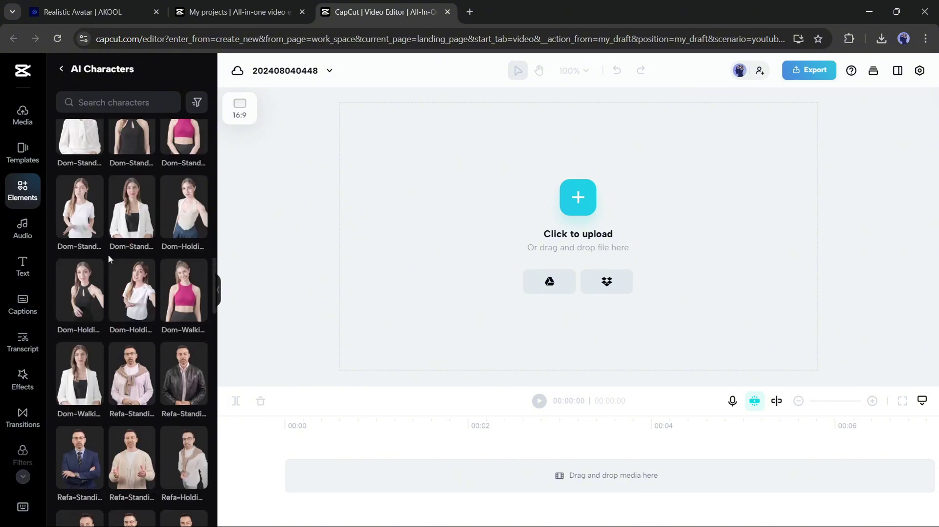
{"action": "scroll", "coordinate": [109, 259], "scroll_direction": "up", "scroll_amount": 10}
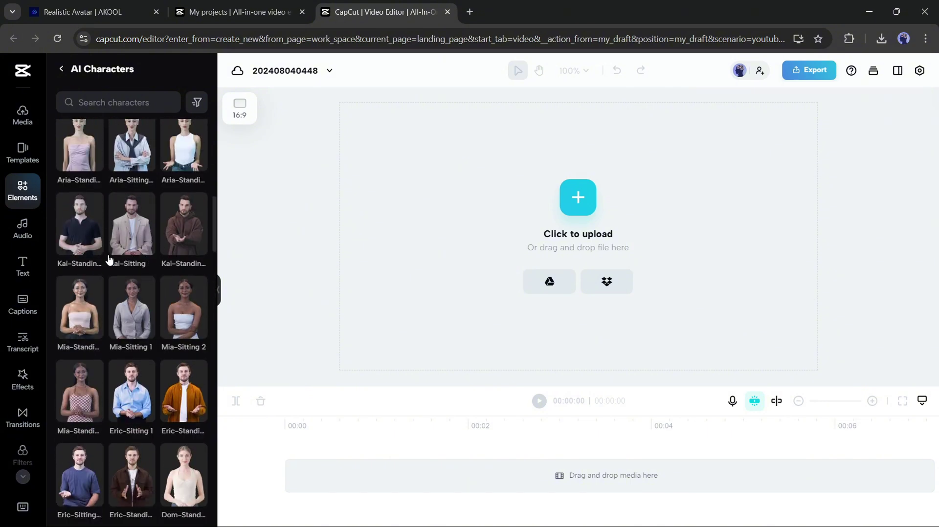
{"action": "scroll", "coordinate": [109, 259], "scroll_direction": "up", "scroll_amount": 2}
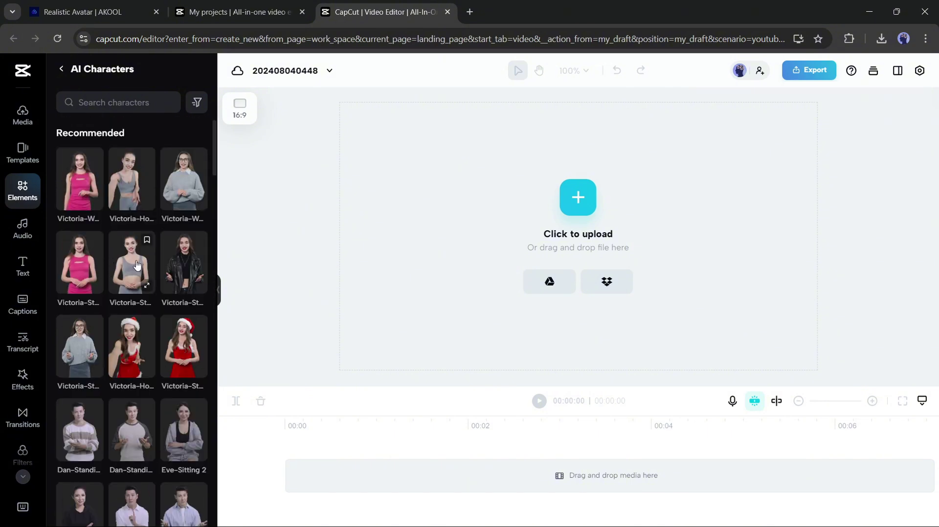
{"action": "left_click", "coordinate": [180, 267]}
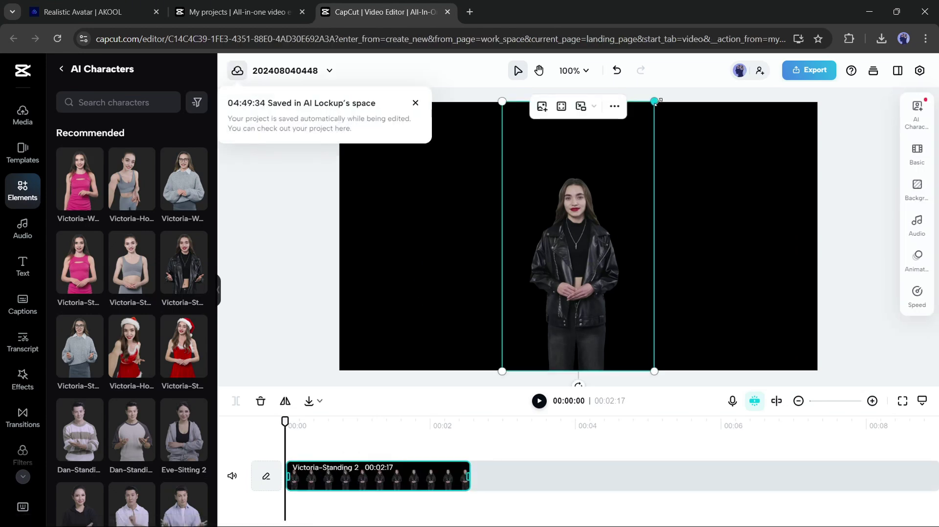
Step: Enlarge and centre the Victoria character on the canvas, then play a preview
{"action": "left_click_drag", "start_coordinate": [654, 101], "coordinate": [681, 78]}
{"action": "left_click_drag", "start_coordinate": [606, 205], "coordinate": [589, 203]}
{"action": "left_click", "coordinate": [539, 401]}
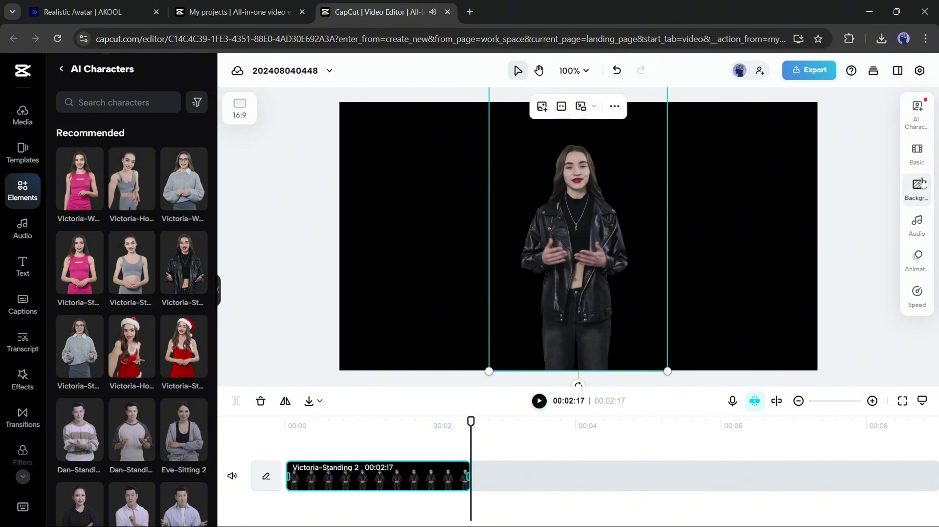
Step: Try the grey crop-top outfit, then switch the avatar back to the leather jacket
{"action": "left_click", "coordinate": [922, 119]}
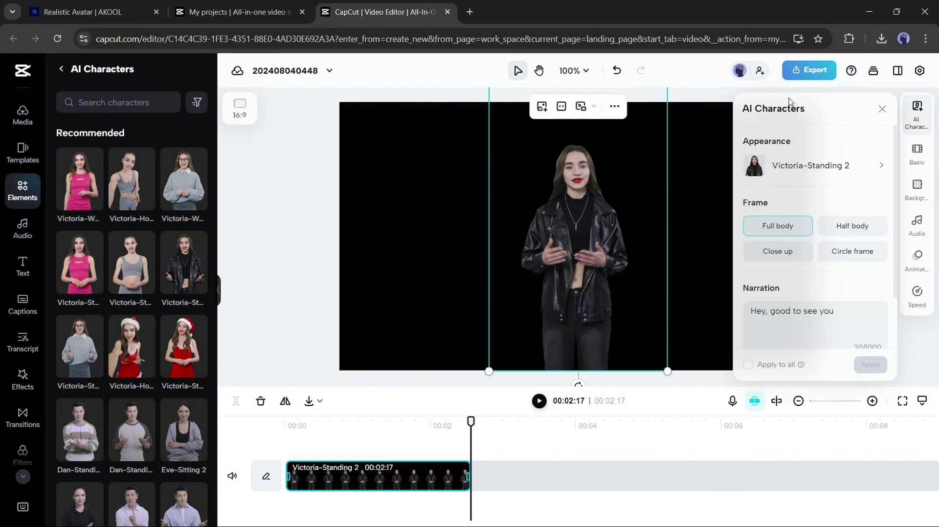
{"action": "left_click", "coordinate": [868, 174]}
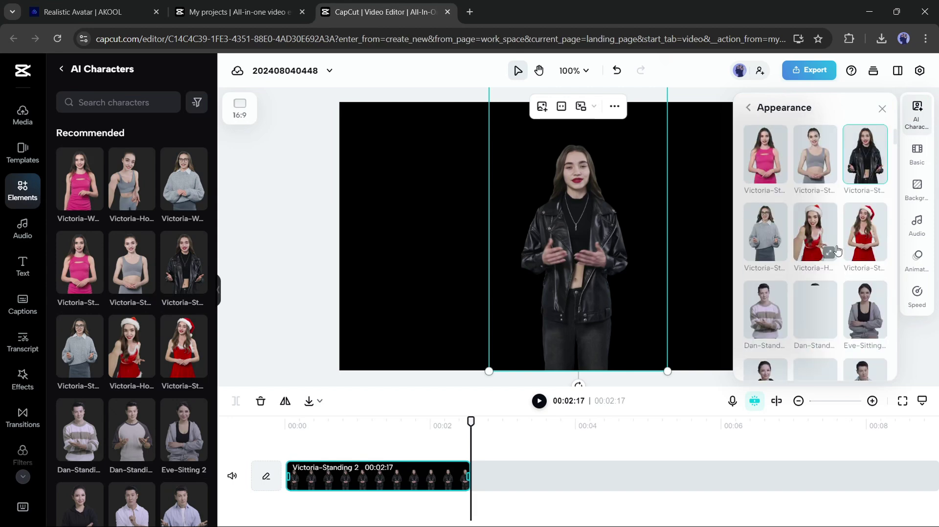
{"action": "left_click", "coordinate": [822, 235]}
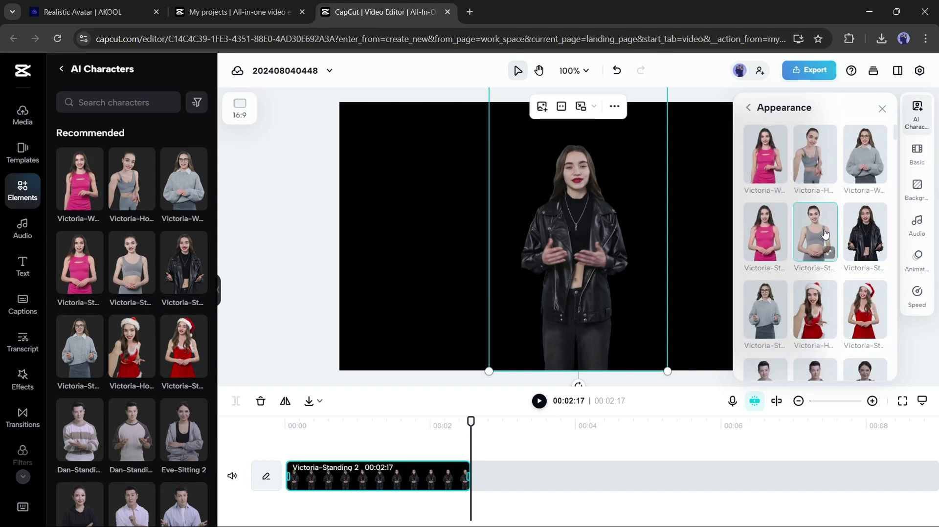
{"action": "left_click", "coordinate": [860, 237]}
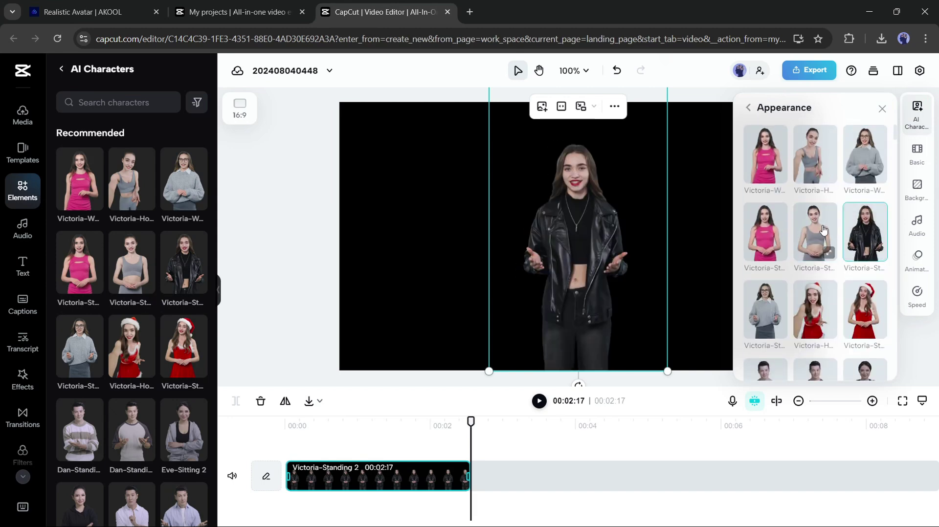
{"action": "left_click", "coordinate": [757, 107]}
{"action": "scroll", "coordinate": [809, 267], "scroll_direction": "down", "scroll_amount": 1}
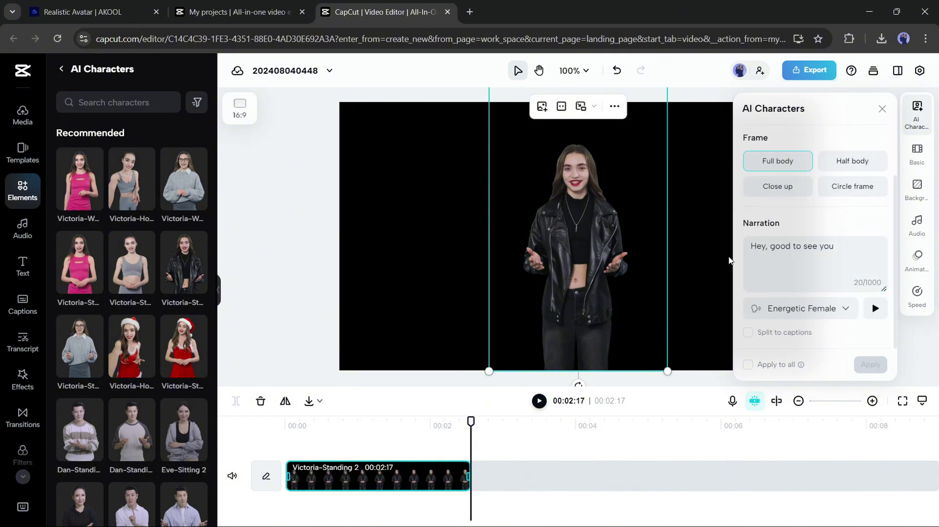
Step: Replace the character's narration with the pasted 287-character script
{"action": "triple_click", "coordinate": [810, 254]}
{"action": "key", "text": "BackSpace"}
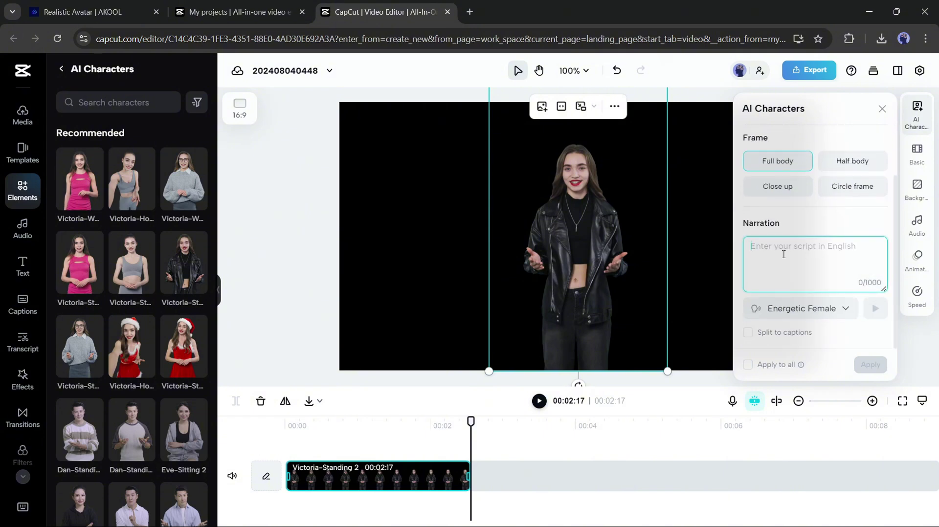
{"action": "key", "text": "ctrl+v"}
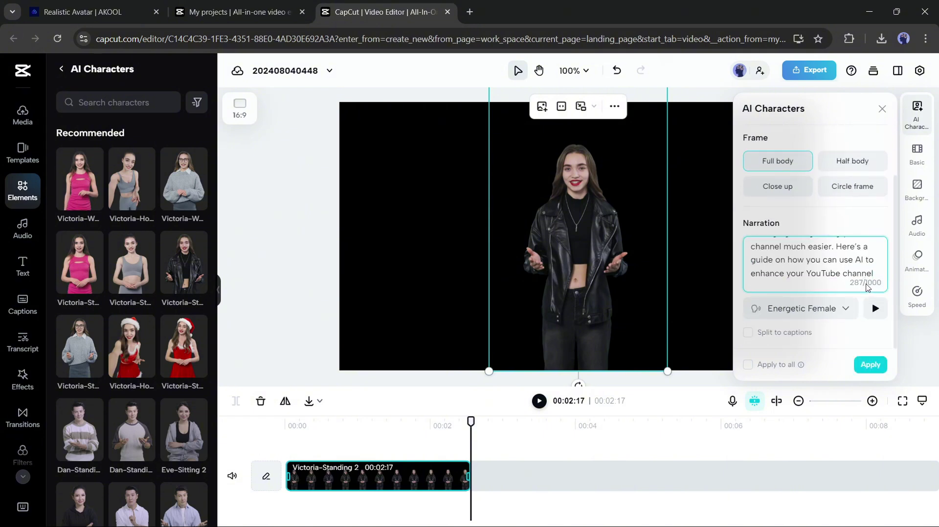
{"action": "left_click", "coordinate": [878, 287]}
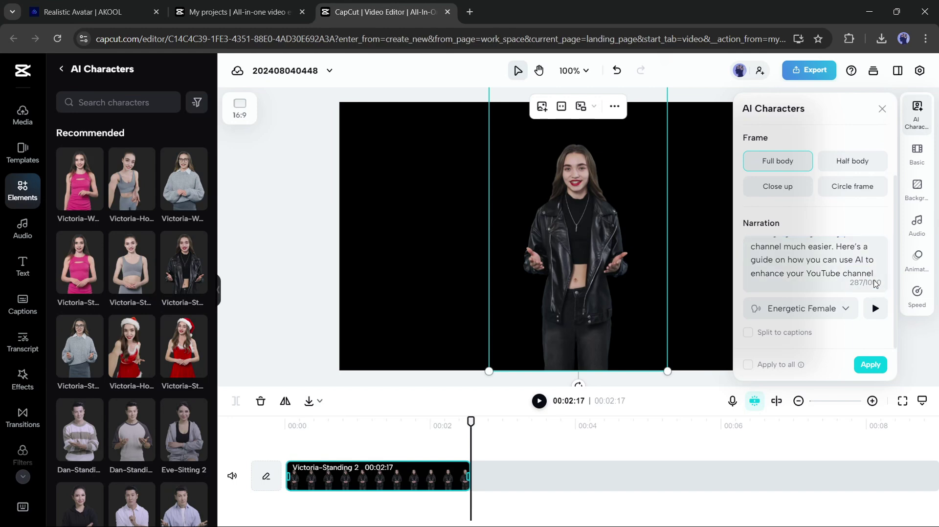
Step: Set the narration voice to Preachy Female and apply it to regenerate the character
{"action": "left_click", "coordinate": [834, 312]}
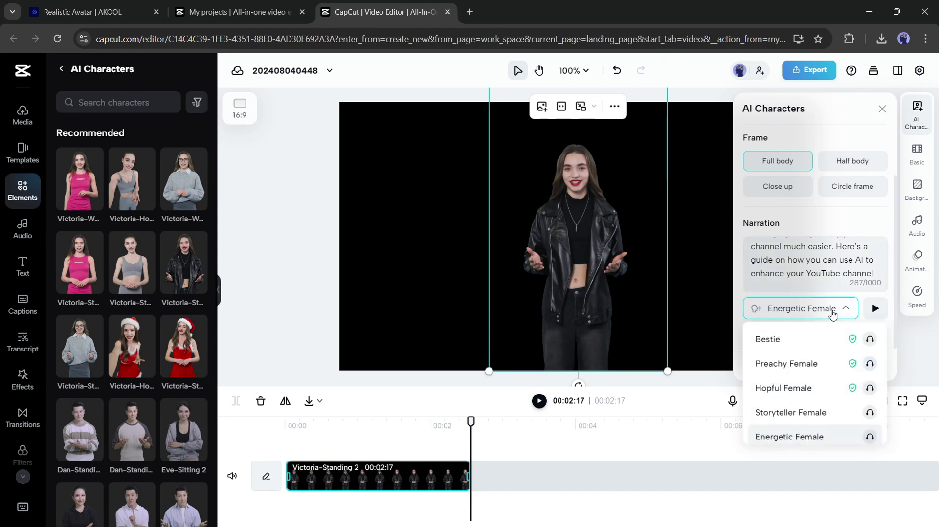
{"action": "scroll", "coordinate": [814, 384], "scroll_direction": "down", "scroll_amount": 1}
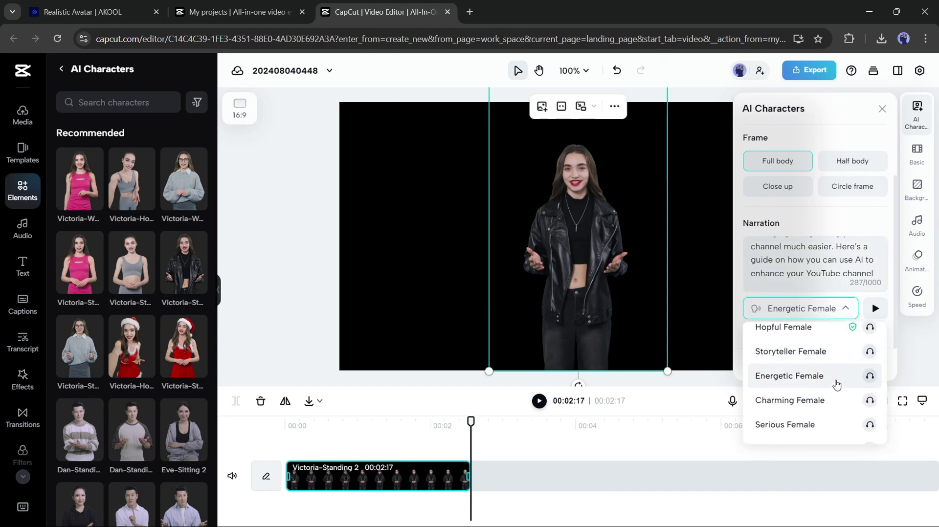
{"action": "scroll", "coordinate": [868, 362], "scroll_direction": "up", "scroll_amount": 1}
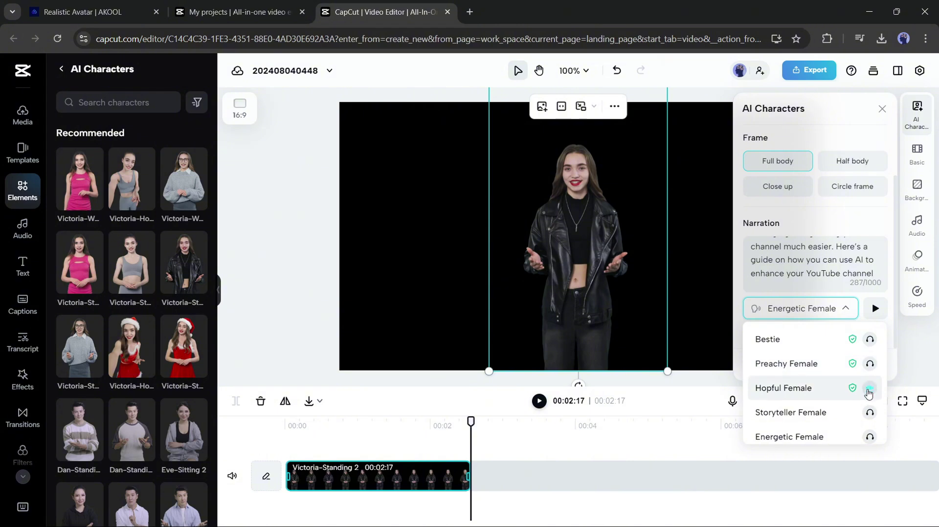
{"action": "left_click", "coordinate": [868, 364]}
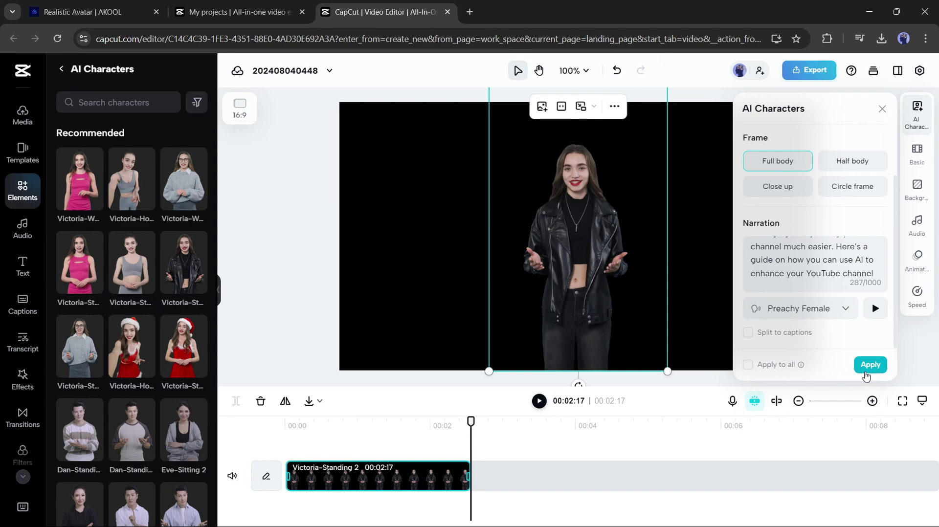
{"action": "left_click", "coordinate": [865, 372]}
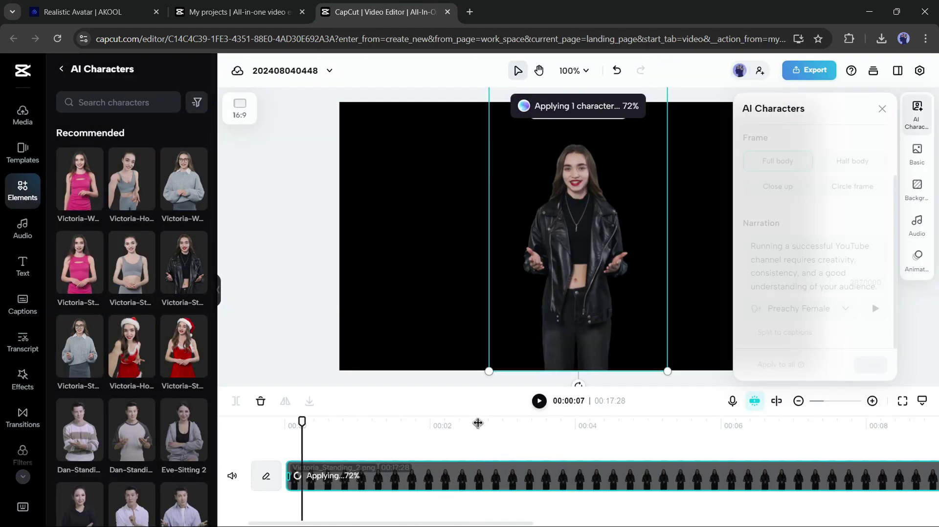
{"action": "left_click", "coordinate": [61, 68]}
Step: Browse the stock photos and add 'white canvas on white wall' as the background behind Victoria
{"action": "left_click", "coordinate": [186, 153]}
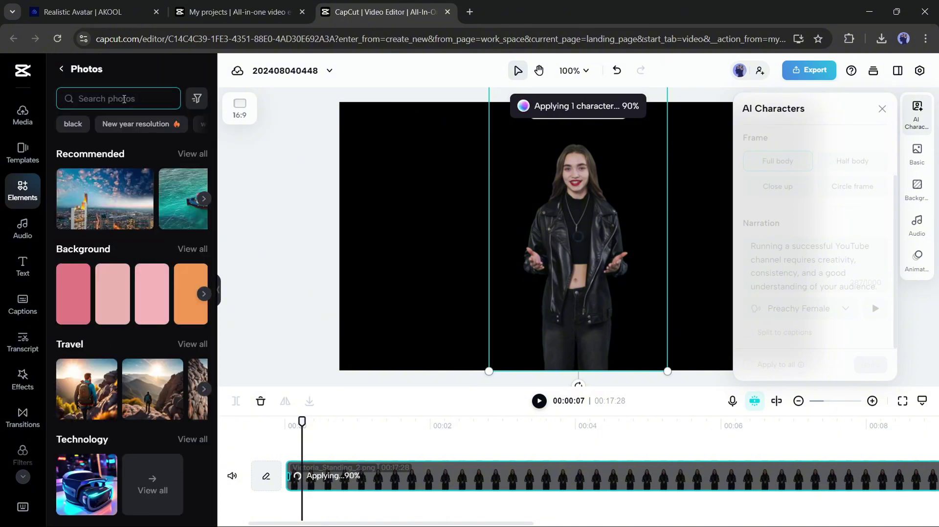
{"action": "left_click", "coordinate": [124, 99]}
{"action": "type", "text": "room"}
{"action": "left_click", "coordinate": [168, 99]}
{"action": "left_click", "coordinate": [187, 249]}
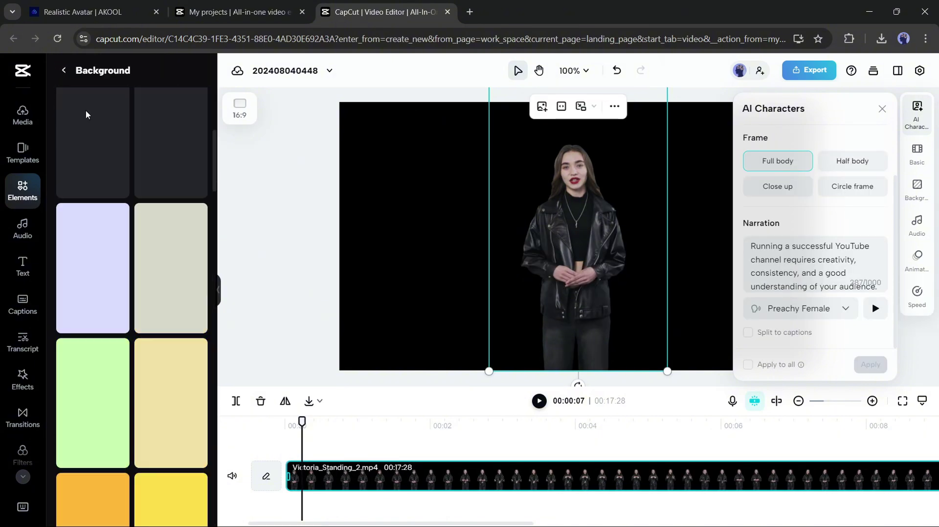
{"action": "left_click", "coordinate": [62, 69]}
{"action": "left_click", "coordinate": [192, 153]}
{"action": "scroll", "coordinate": [142, 316], "scroll_direction": "down", "scroll_amount": 15}
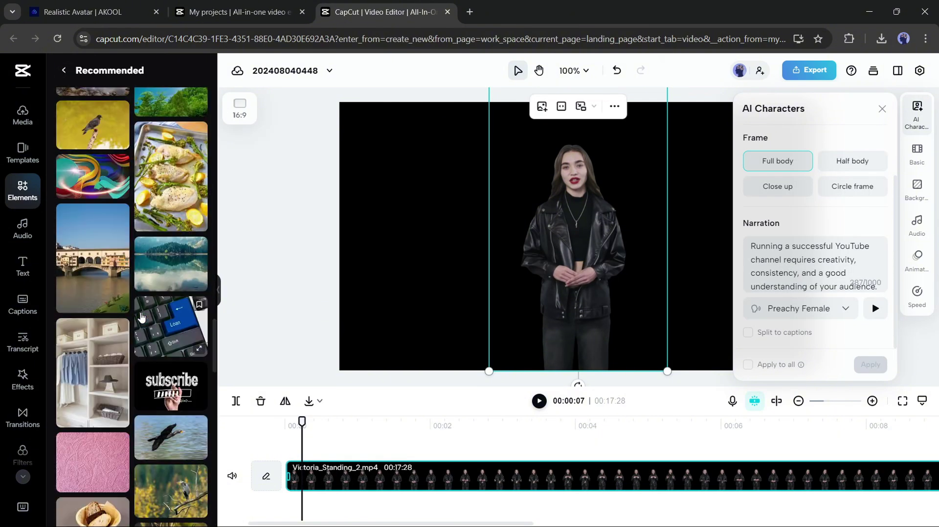
{"action": "scroll", "coordinate": [142, 316], "scroll_direction": "up", "scroll_amount": 3}
{"action": "left_click", "coordinate": [92, 307]}
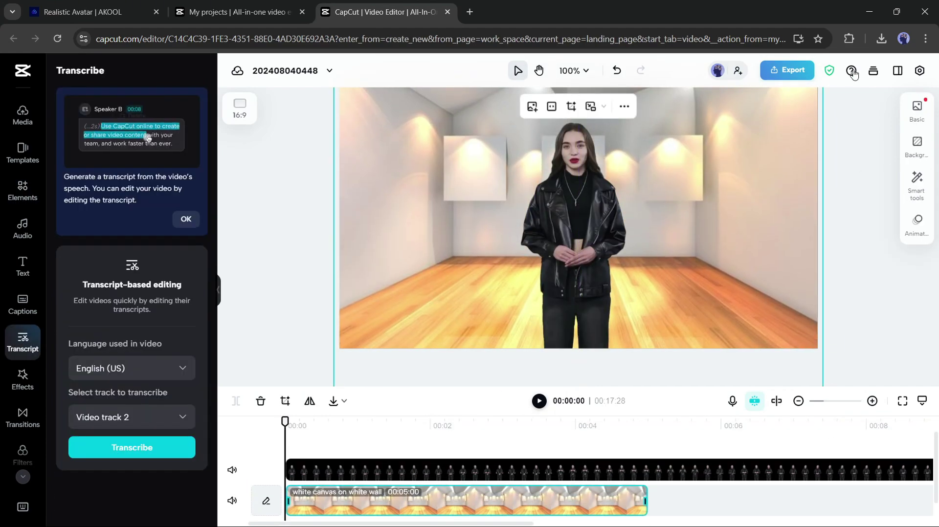
{"action": "left_click", "coordinate": [792, 69]}
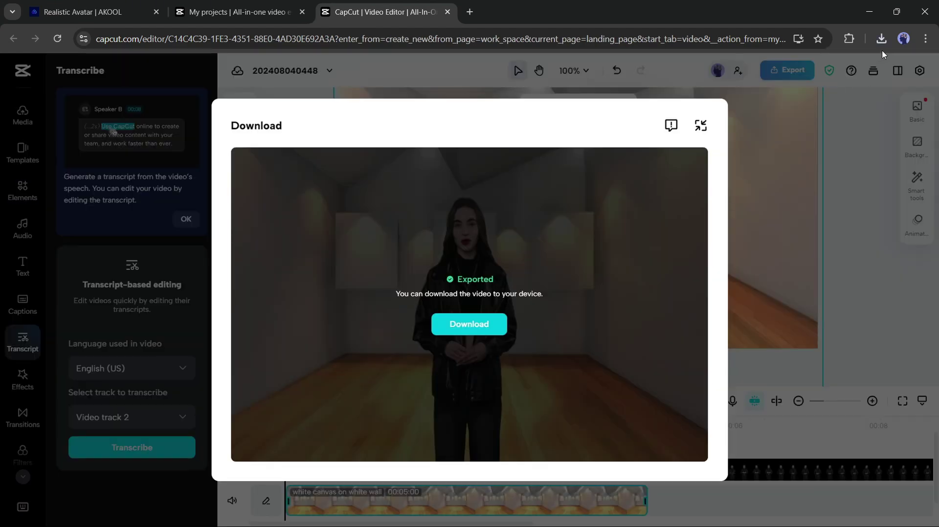
{"action": "left_click", "coordinate": [882, 42]}
{"action": "left_click", "coordinate": [808, 92]}
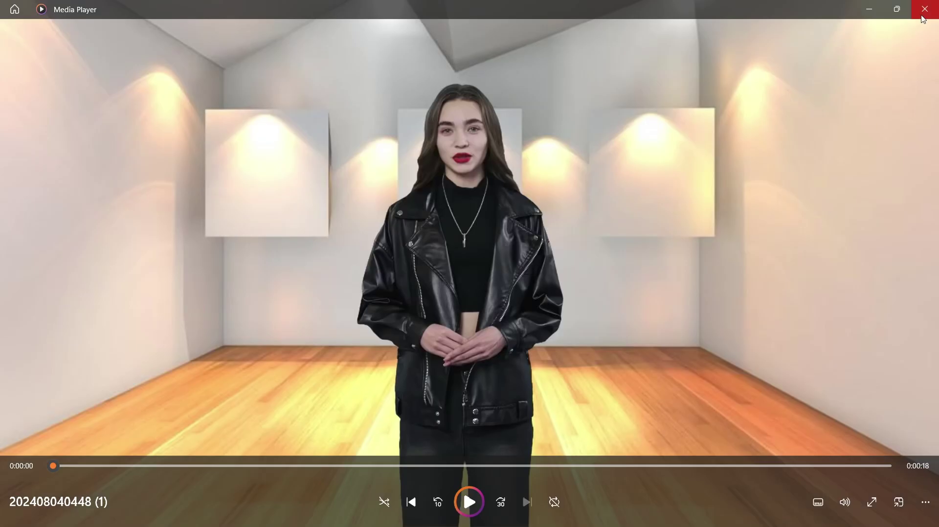
Step: Close the Media Player window showing the exported Victoria video
{"action": "left_click", "coordinate": [924, 9]}
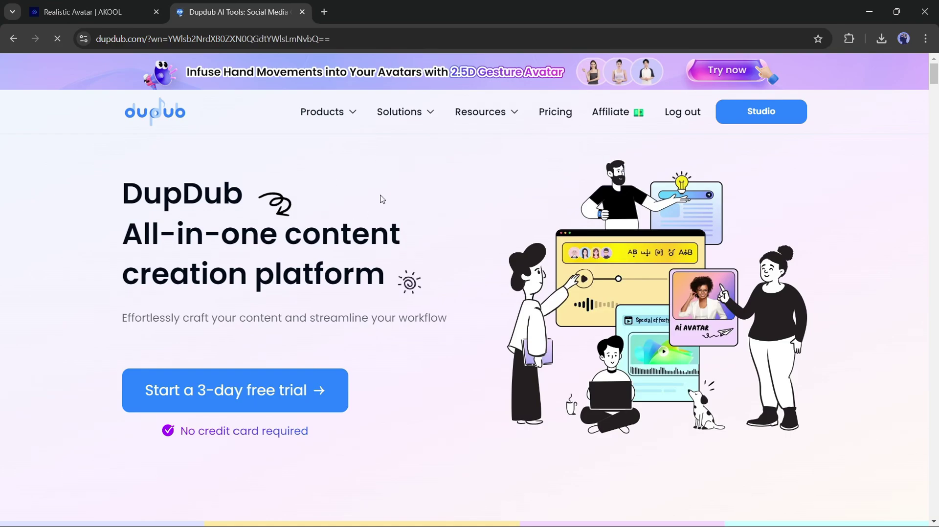
Step: Browse DupDub's homepage, go to Studio, and start a new AI avatar video
{"action": "scroll", "coordinate": [450, 207], "scroll_direction": "down", "scroll_amount": 7}
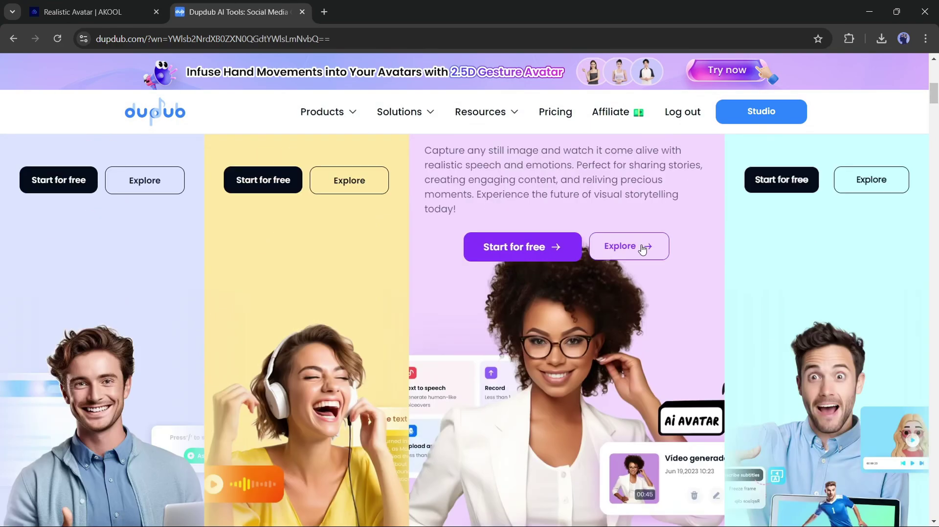
{"action": "scroll", "coordinate": [730, 271], "scroll_direction": "down", "scroll_amount": 10}
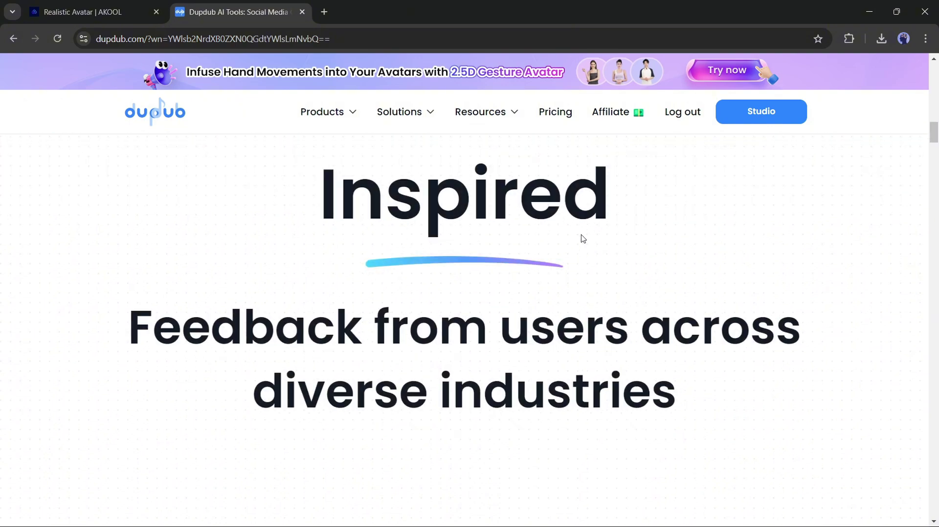
{"action": "scroll", "coordinate": [578, 237], "scroll_direction": "down", "scroll_amount": 8}
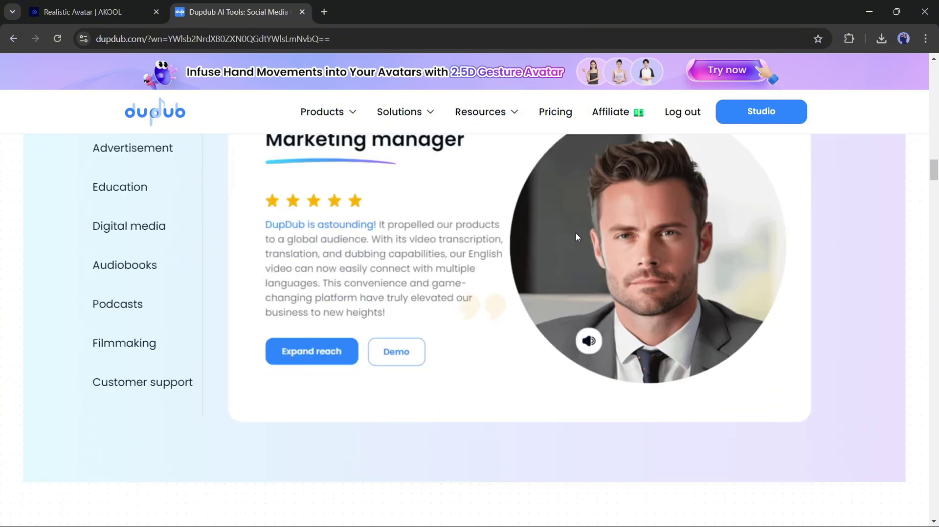
{"action": "scroll", "coordinate": [578, 237], "scroll_direction": "up", "scroll_amount": 10}
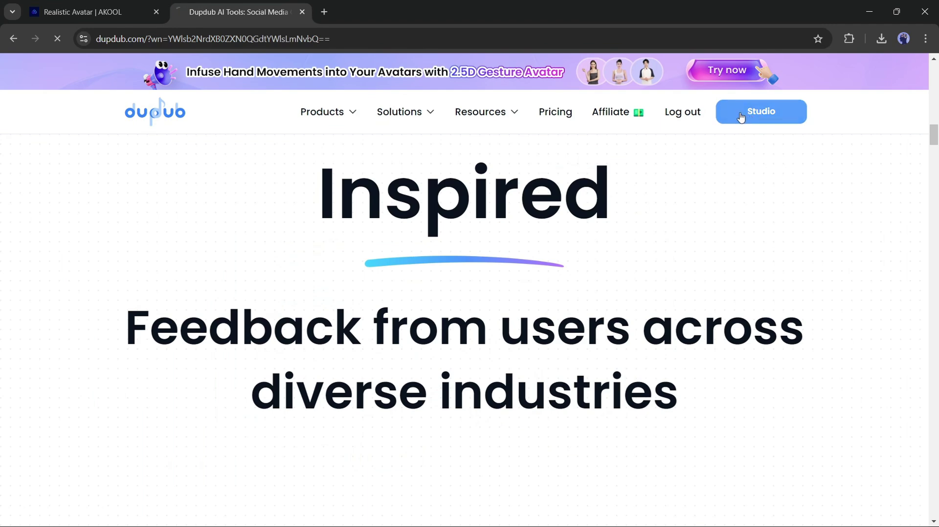
{"action": "left_click", "coordinate": [742, 118]}
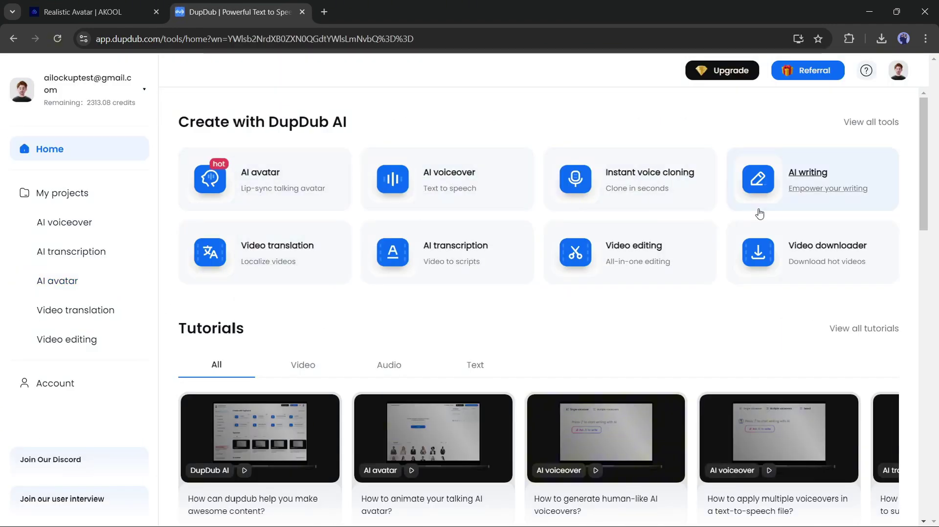
{"action": "left_click", "coordinate": [256, 179]}
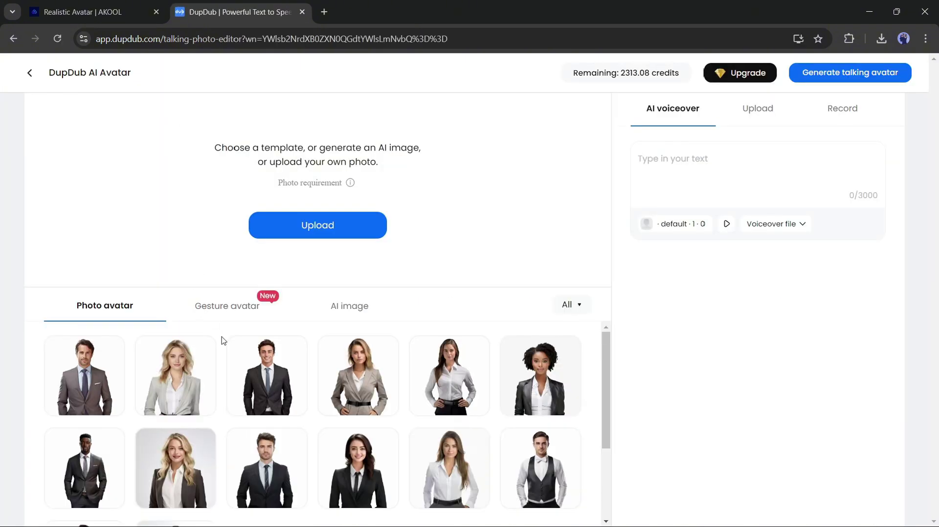
Step: Try the suited man and the blazer woman, then choose the blonde woman at a wooden desk as the gesture avatar
{"action": "scroll", "coordinate": [222, 341], "scroll_direction": "down", "scroll_amount": 3}
{"action": "left_click", "coordinate": [278, 351]}
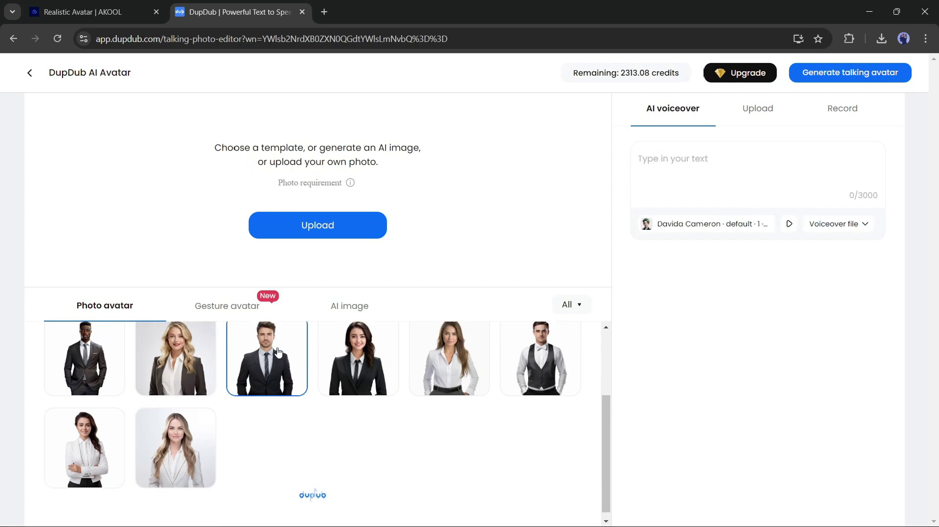
{"action": "scroll", "coordinate": [278, 351], "scroll_direction": "up", "scroll_amount": 2}
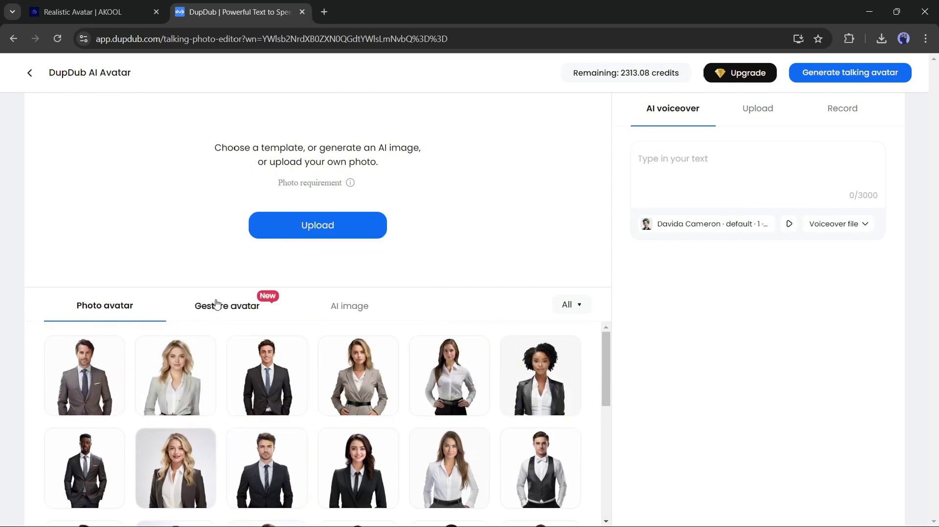
{"action": "left_click", "coordinate": [218, 304]}
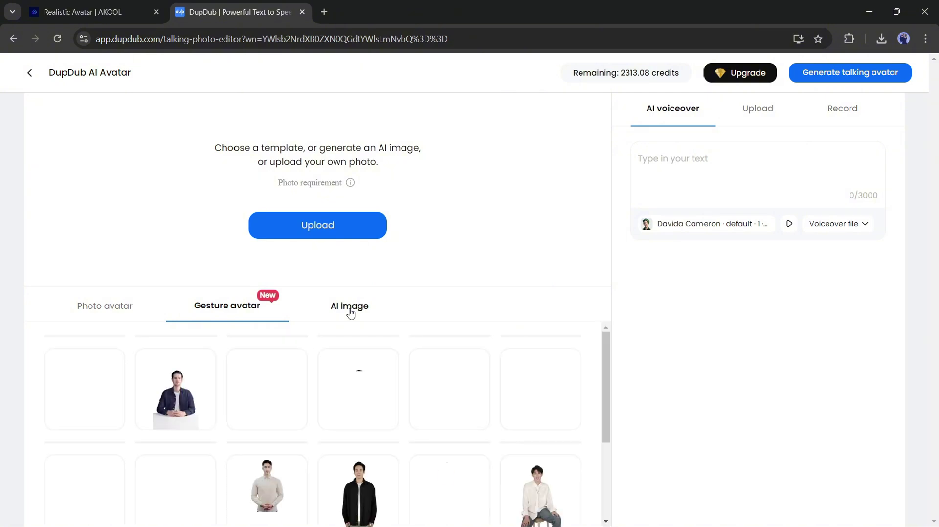
{"action": "left_click", "coordinate": [350, 311]}
{"action": "left_click", "coordinate": [286, 303]}
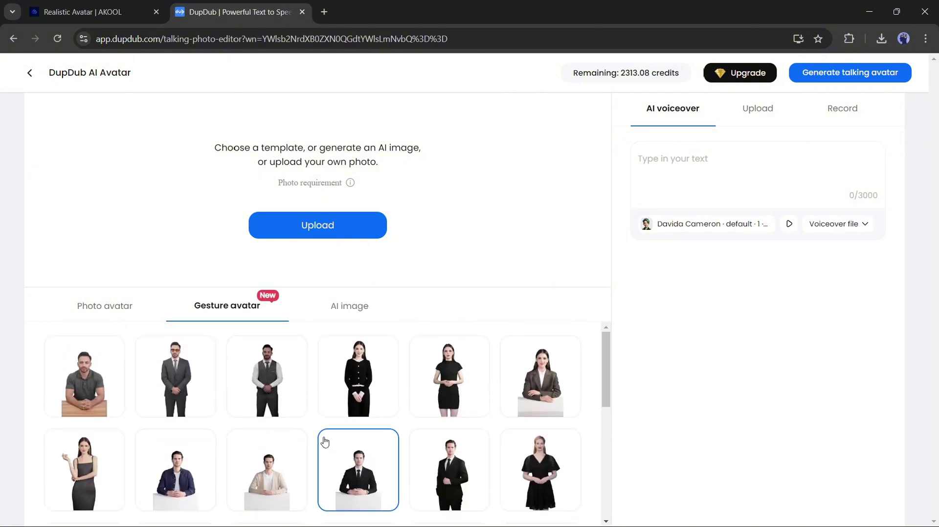
{"action": "scroll", "coordinate": [322, 443], "scroll_direction": "down", "scroll_amount": 2}
{"action": "scroll", "coordinate": [278, 462], "scroll_direction": "up", "scroll_amount": 1}
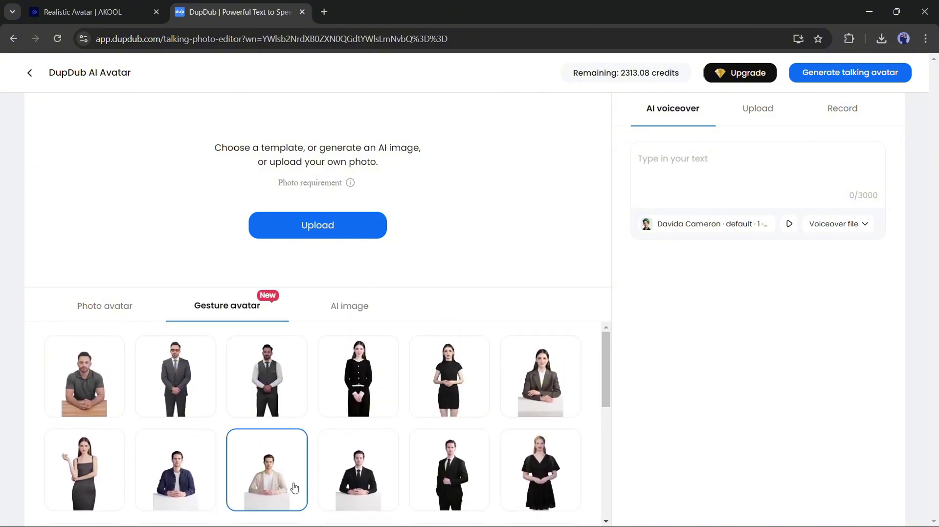
{"action": "left_click", "coordinate": [541, 379]}
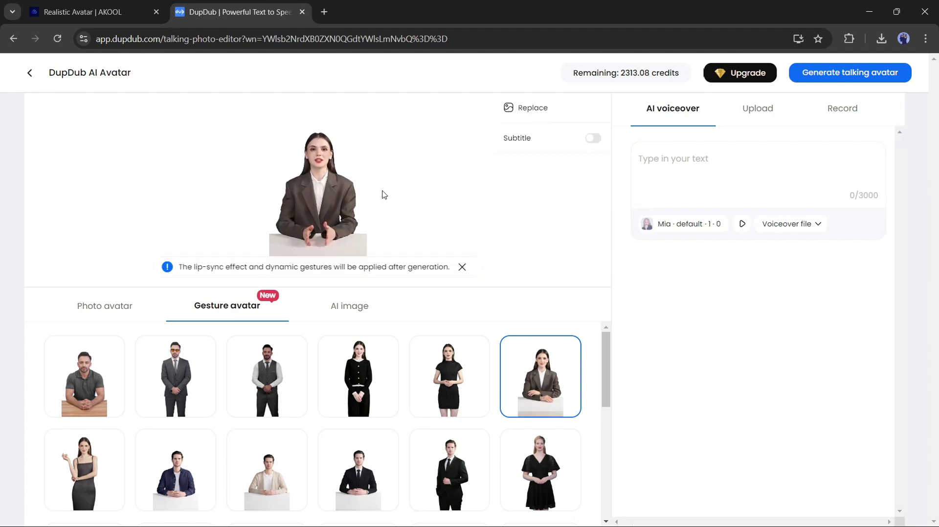
{"action": "scroll", "coordinate": [191, 410], "scroll_direction": "down", "scroll_amount": 2}
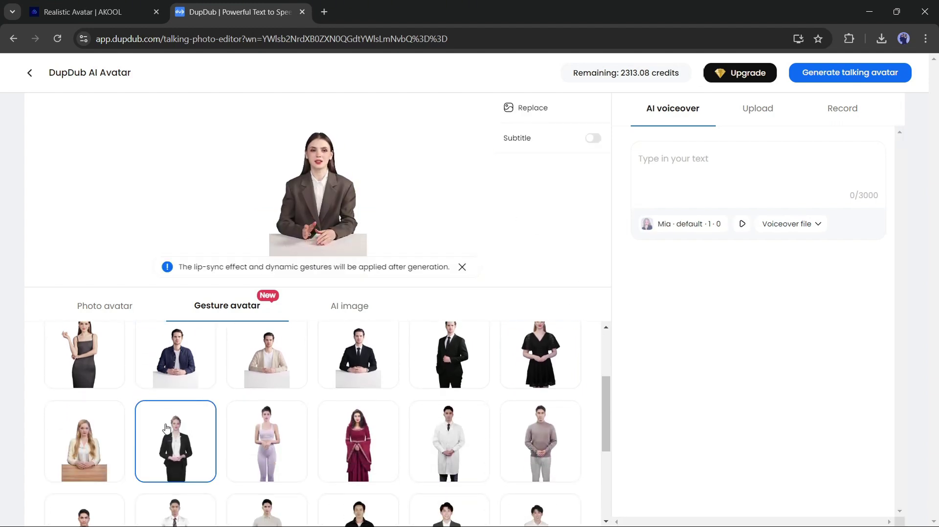
{"action": "left_click", "coordinate": [100, 450]}
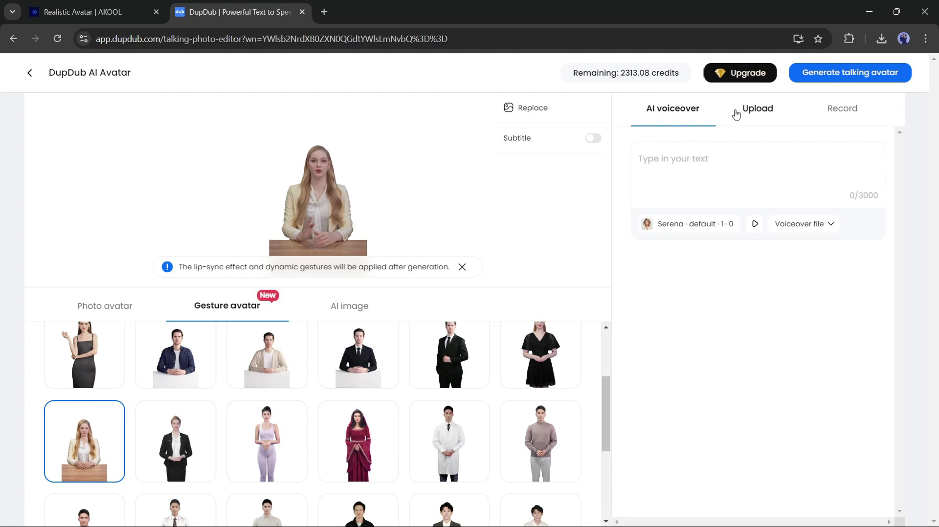
Step: Check the audio upload and recording options, then paste the YouTube narration script
{"action": "left_click", "coordinate": [762, 111]}
{"action": "left_click", "coordinate": [849, 115]}
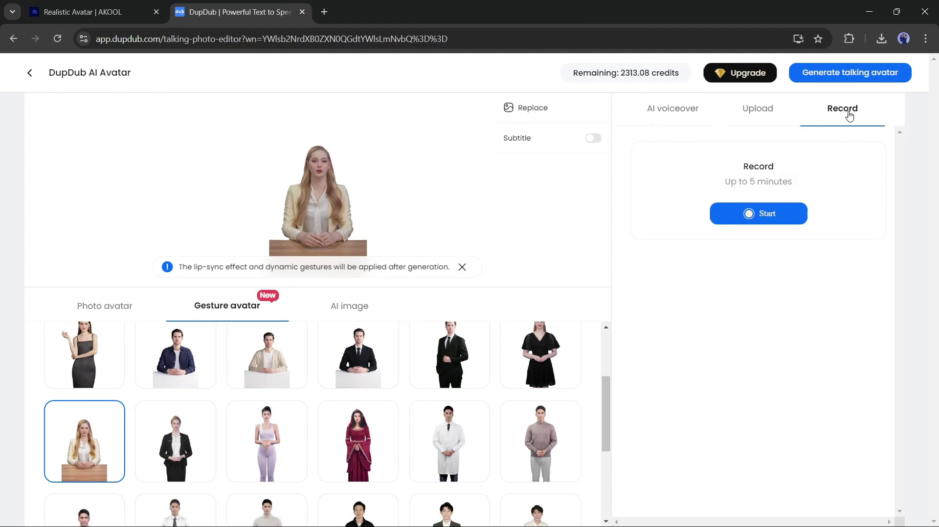
{"action": "left_click", "coordinate": [763, 107]}
{"action": "left_click", "coordinate": [669, 108]}
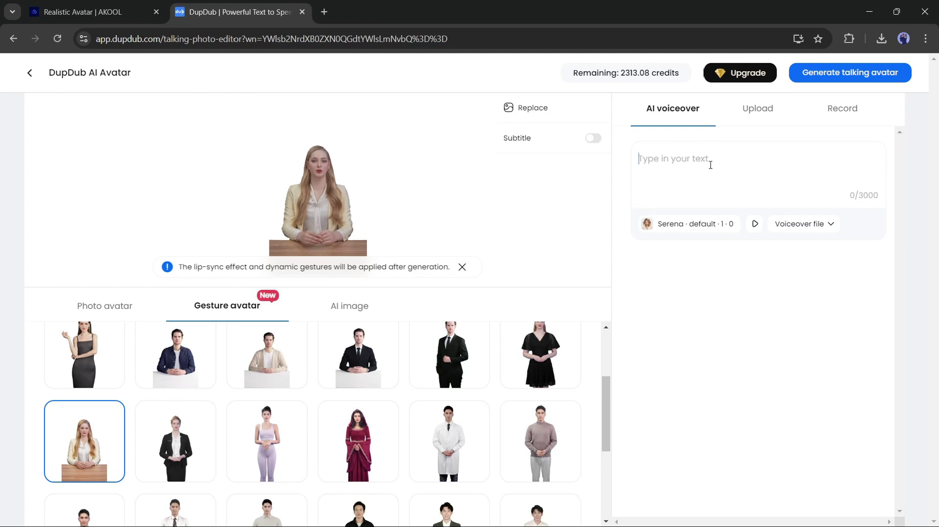
{"action": "type", "text": "Running a successful YouTube channel requires creativity, consistency, and a good understanding of your audience. However, the increasing availability of AI tools can make managing and growing your channel much easier. Here’s a guide on how you can use AI to enhance your YouTube channel"}
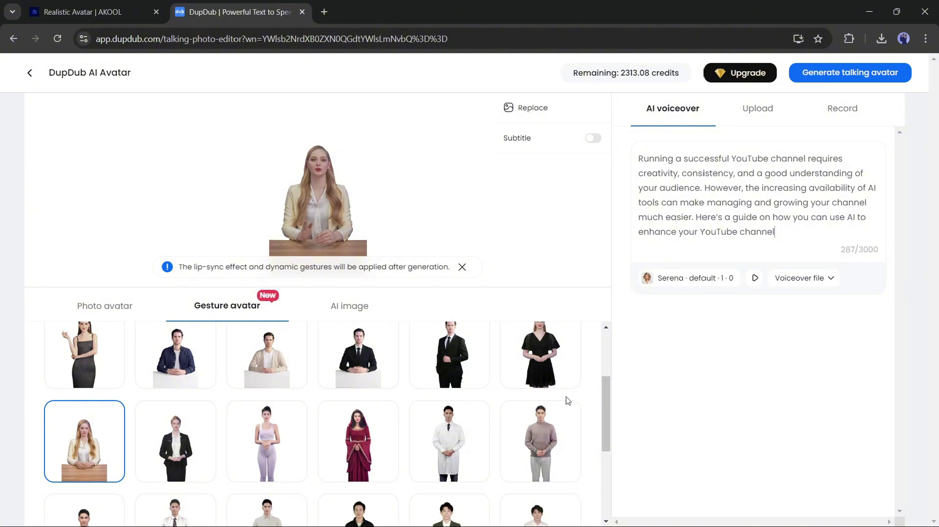
Step: In the voice library, preview the Clown Prince and Tommy Murphy VoiceLab voices and browse the Favourites, Recent and My Voices tabs
{"action": "left_click", "coordinate": [723, 280]}
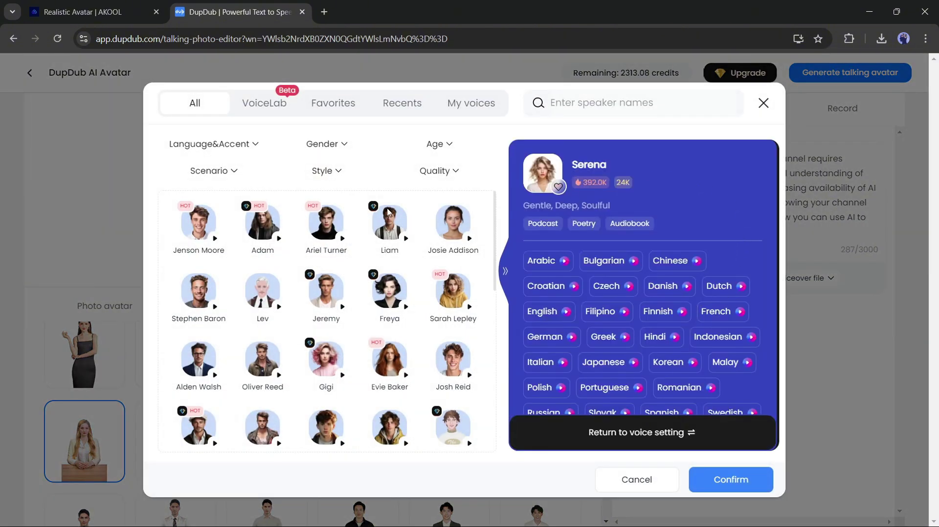
{"action": "left_click", "coordinate": [271, 108]}
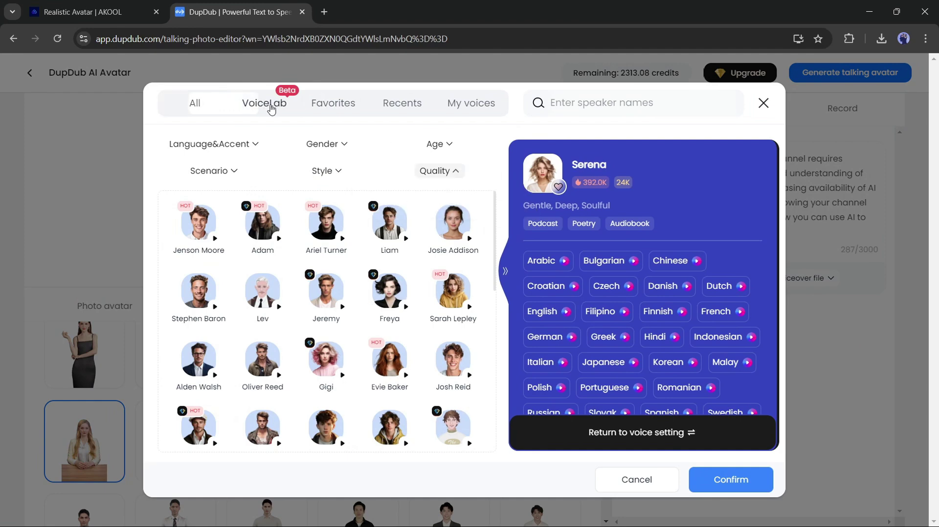
{"action": "mouse_move", "coordinate": [232, 146]}
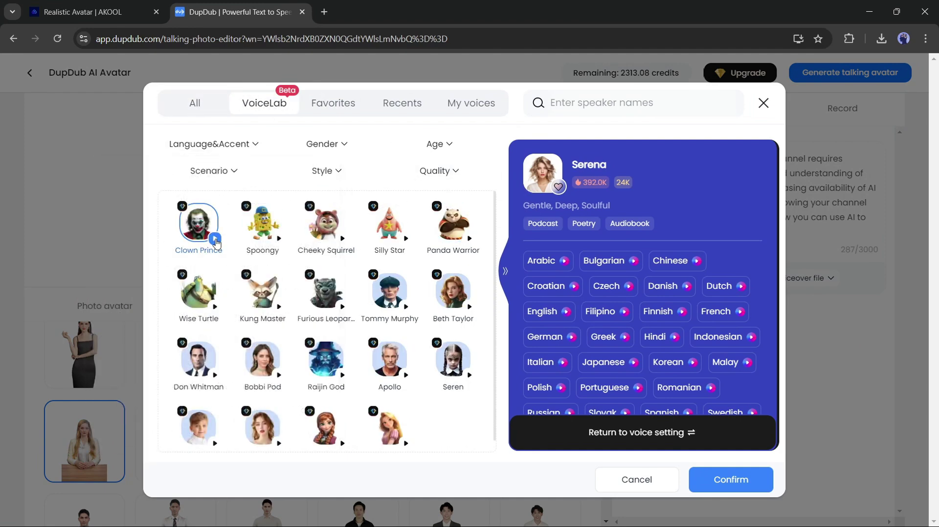
{"action": "left_click", "coordinate": [216, 241]}
{"action": "left_click", "coordinate": [405, 307]}
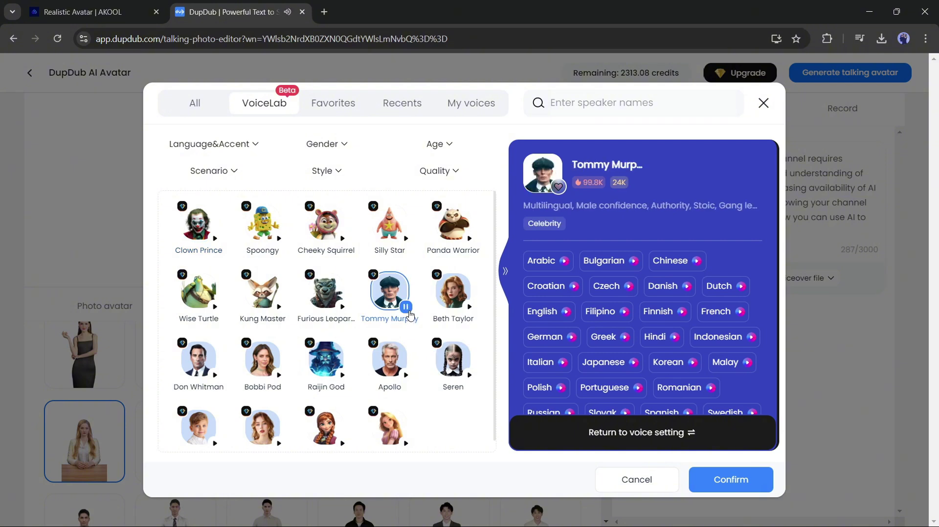
{"action": "left_click", "coordinate": [331, 103]}
{"action": "left_click", "coordinate": [400, 103]}
{"action": "left_click", "coordinate": [471, 104]}
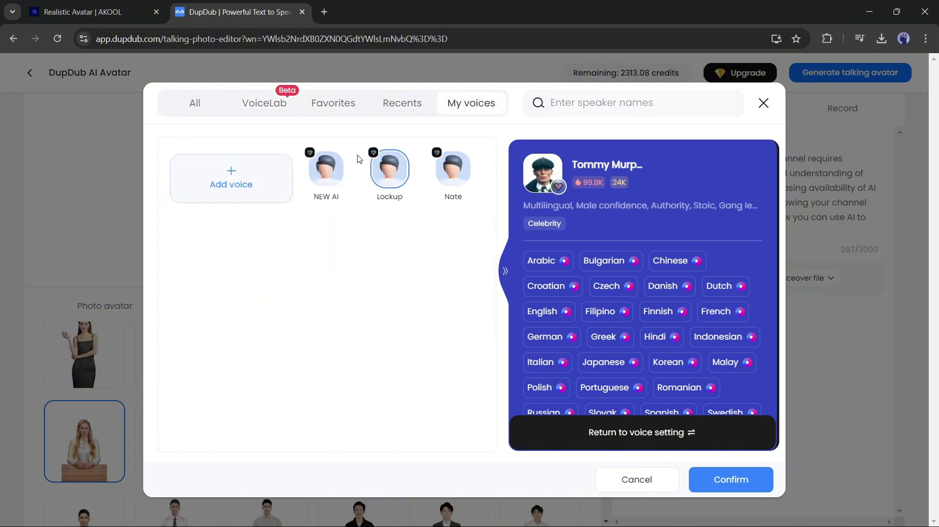
{"action": "left_click", "coordinate": [394, 99]}
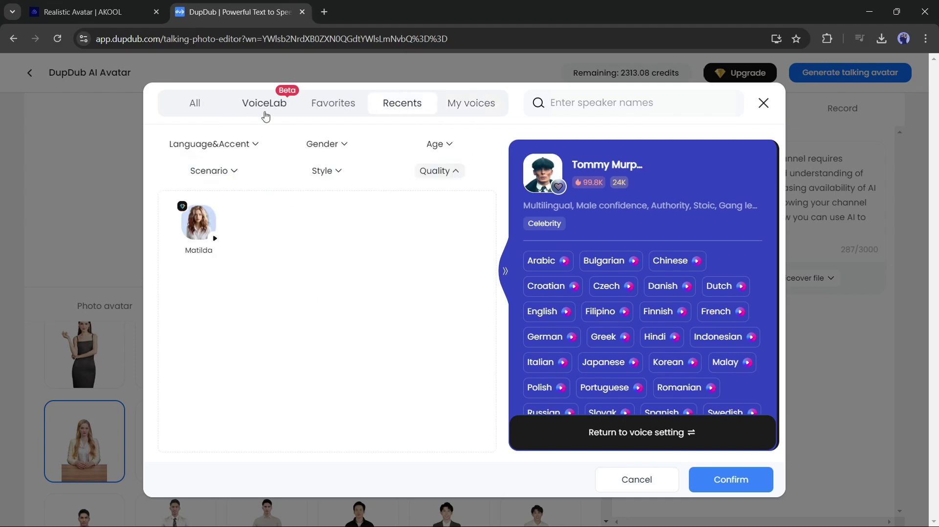
{"action": "left_click", "coordinate": [203, 104]}
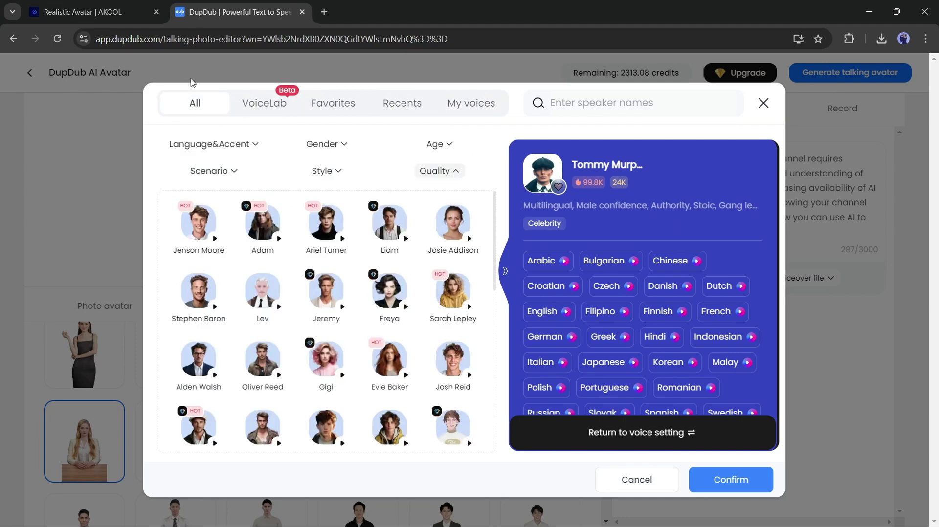
Step: Filter the voices to American English, female and Ultra quality
{"action": "left_click", "coordinate": [209, 171]}
{"action": "left_click", "coordinate": [684, 189]}
{"action": "left_click", "coordinate": [240, 145]}
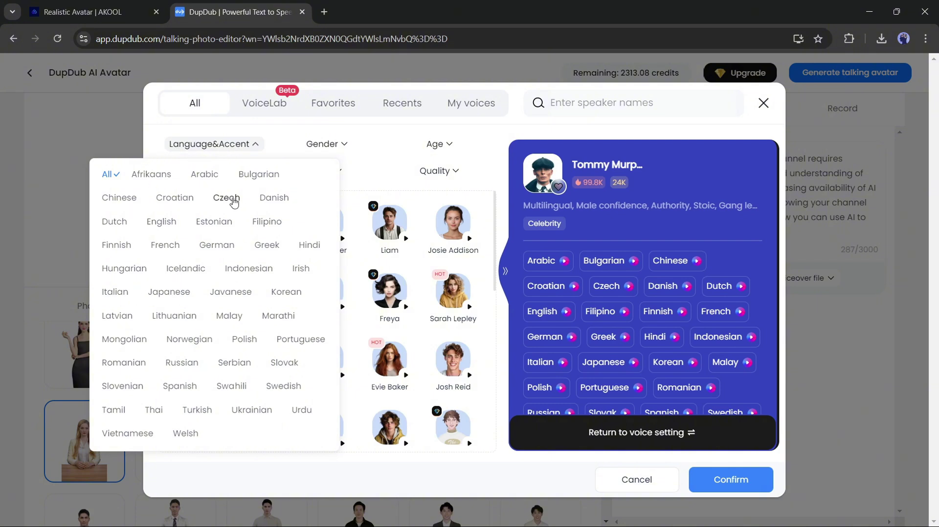
{"action": "left_click", "coordinate": [157, 224]}
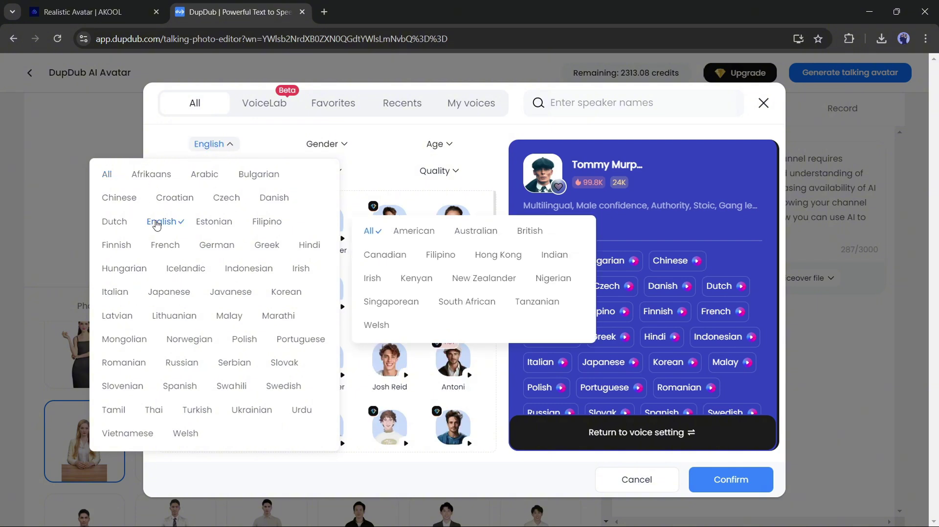
{"action": "left_click", "coordinate": [408, 233]}
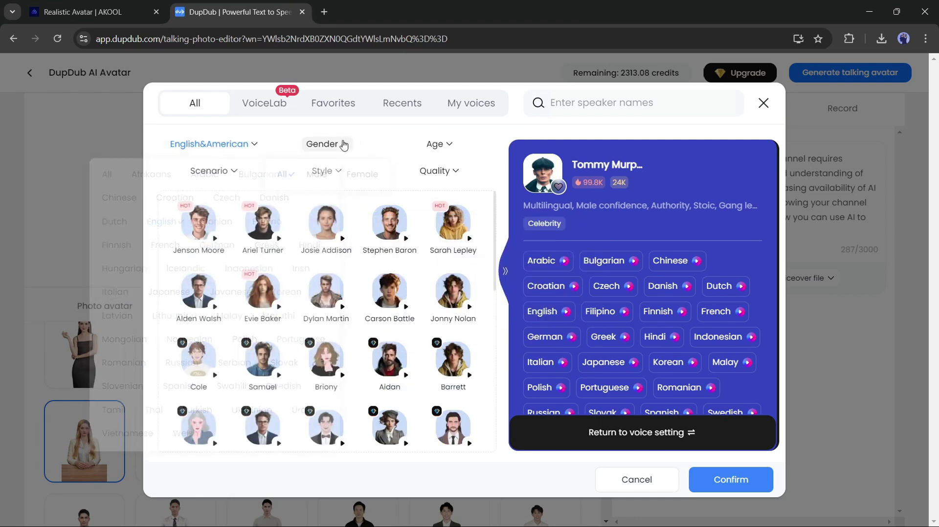
{"action": "left_click", "coordinate": [338, 145]}
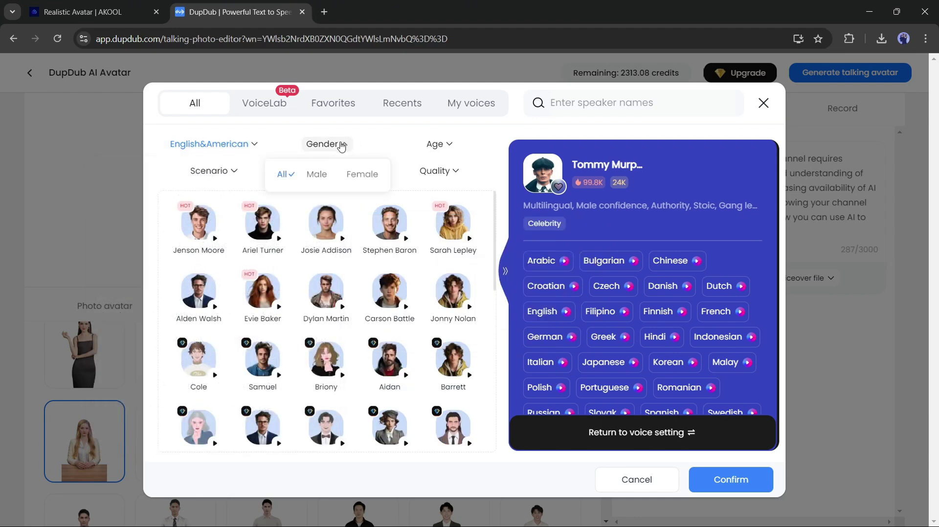
{"action": "left_click", "coordinate": [358, 180]}
{"action": "left_click", "coordinate": [434, 145]}
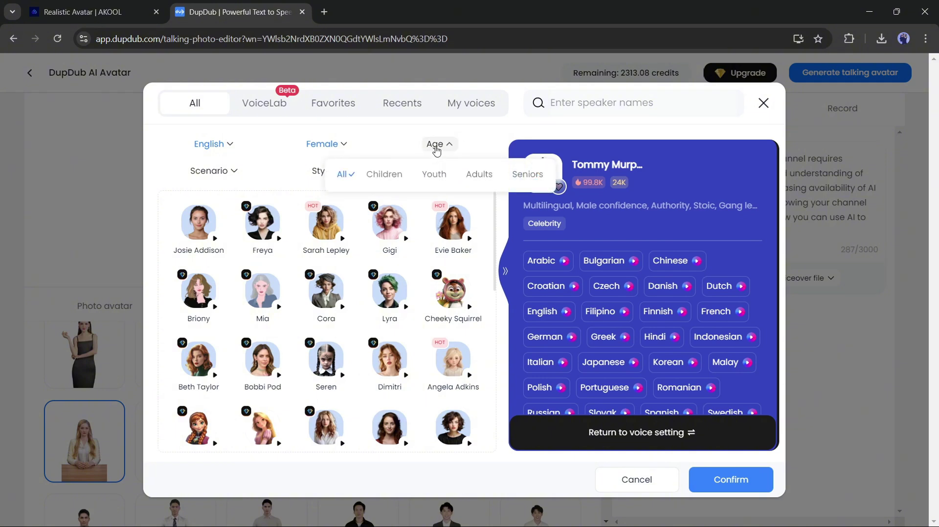
{"action": "mouse_move", "coordinate": [438, 172]}
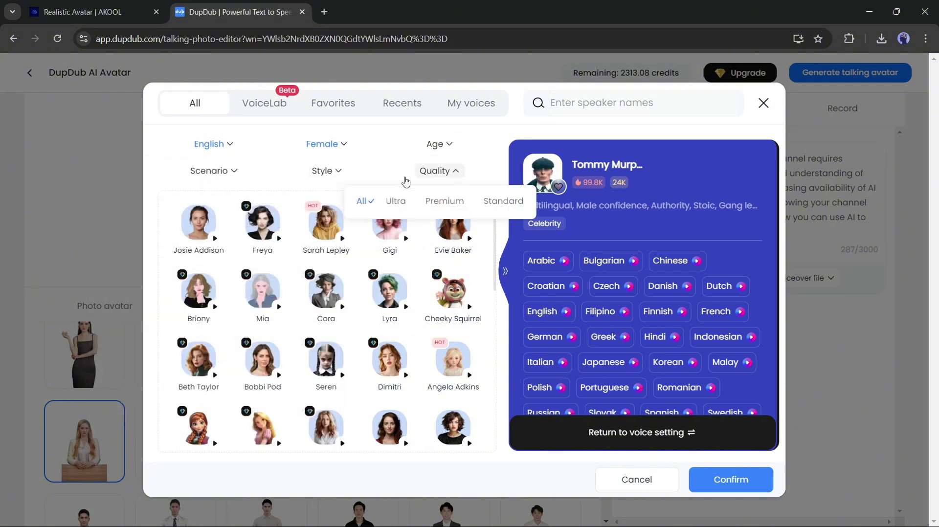
{"action": "left_click", "coordinate": [398, 204]}
Step: Preview Freya, Bobbi Pod and Nicole, then confirm Nicole as the voiceover voice
{"action": "left_click", "coordinate": [191, 251]}
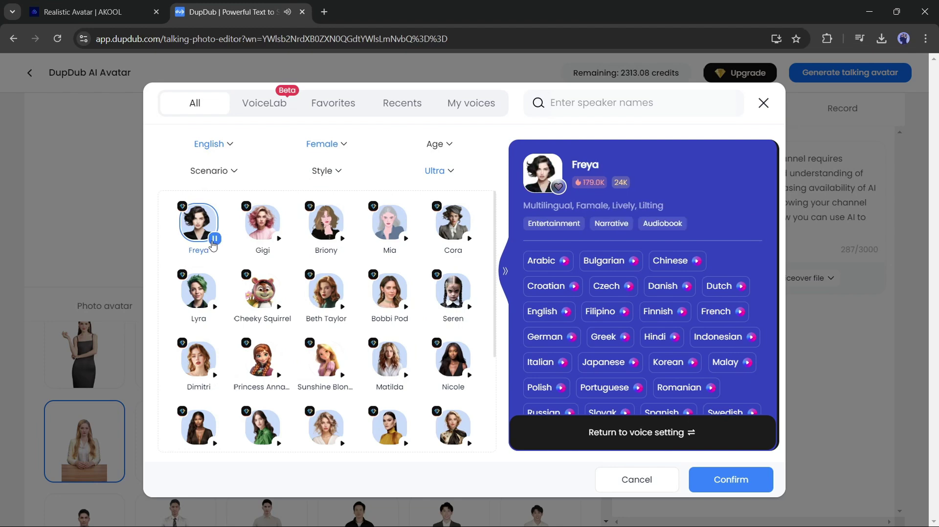
{"action": "left_click", "coordinate": [406, 308]}
{"action": "left_click", "coordinate": [469, 376]}
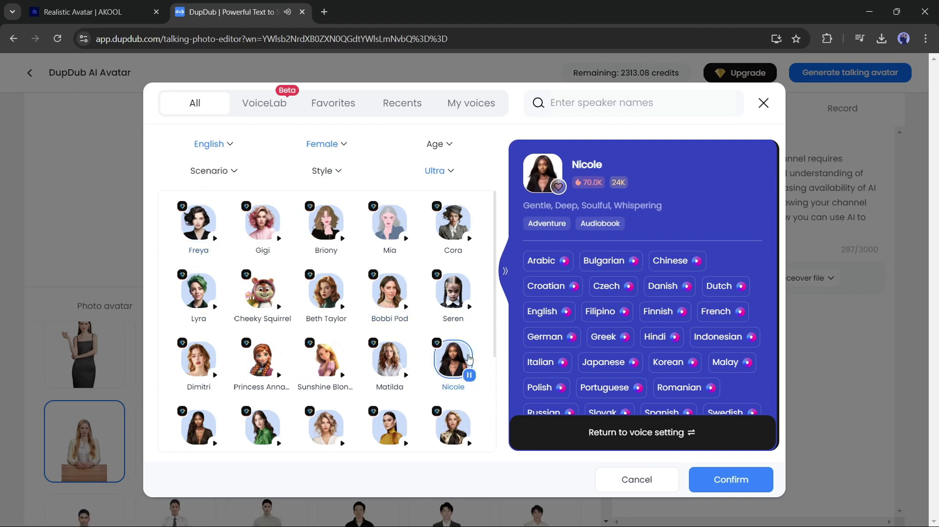
{"action": "left_click", "coordinate": [726, 487]}
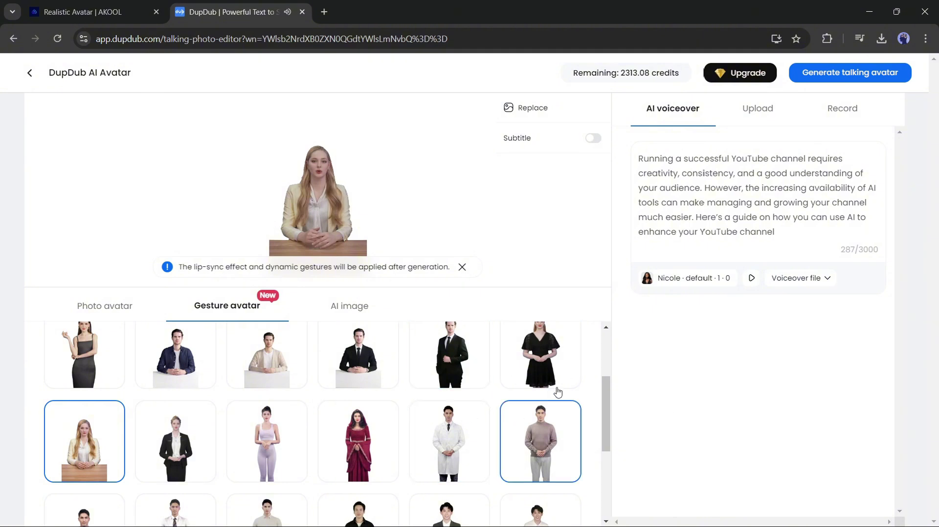
Step: Generate the desk-seated avatar video, then start a new avatar from the crossed-arms woman template
{"action": "left_click", "coordinate": [848, 74]}
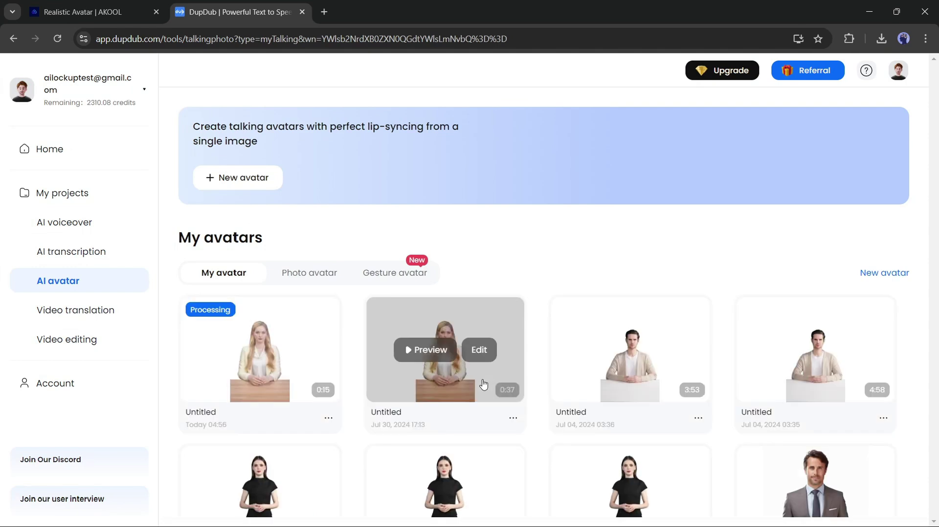
{"action": "left_click", "coordinate": [209, 179]}
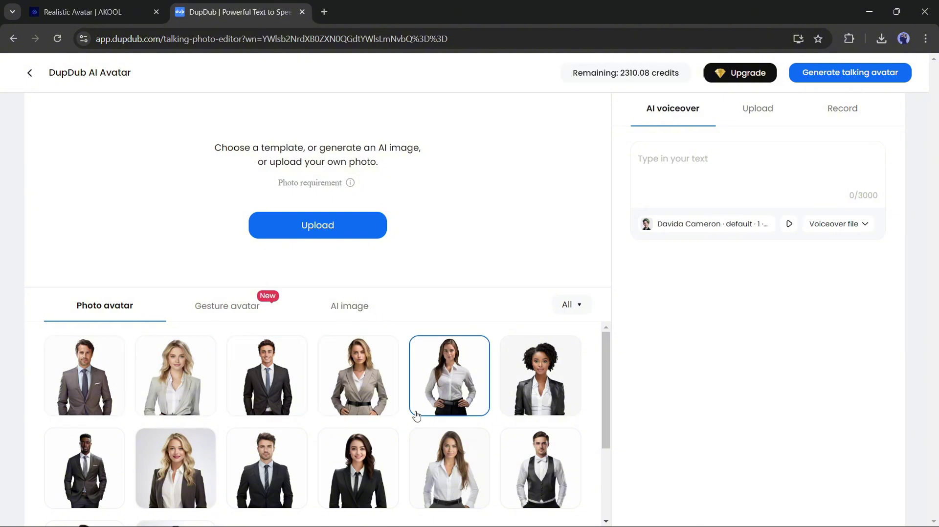
{"action": "scroll", "coordinate": [329, 441], "scroll_direction": "down", "scroll_amount": 4}
{"action": "scroll", "coordinate": [532, 474], "scroll_direction": "up", "scroll_amount": 3}
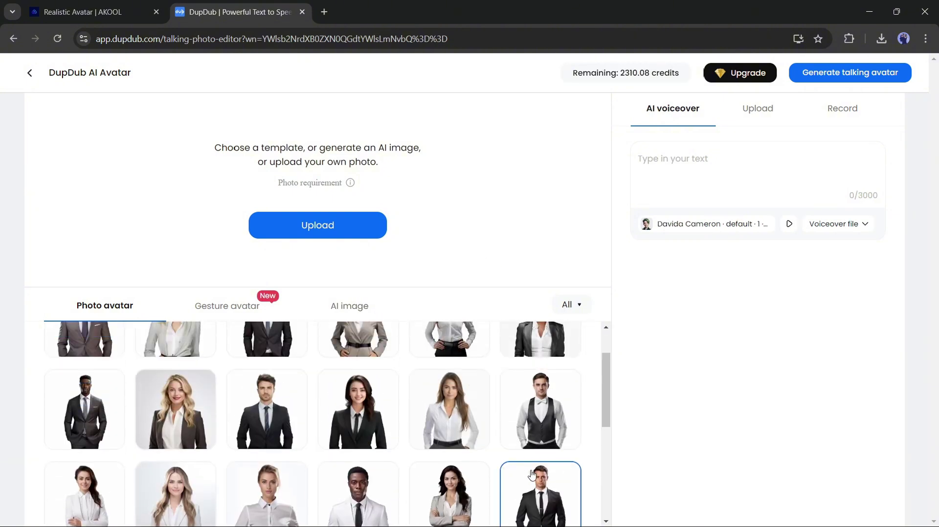
{"action": "scroll", "coordinate": [513, 470], "scroll_direction": "down", "scroll_amount": 1}
{"action": "left_click", "coordinate": [449, 464]}
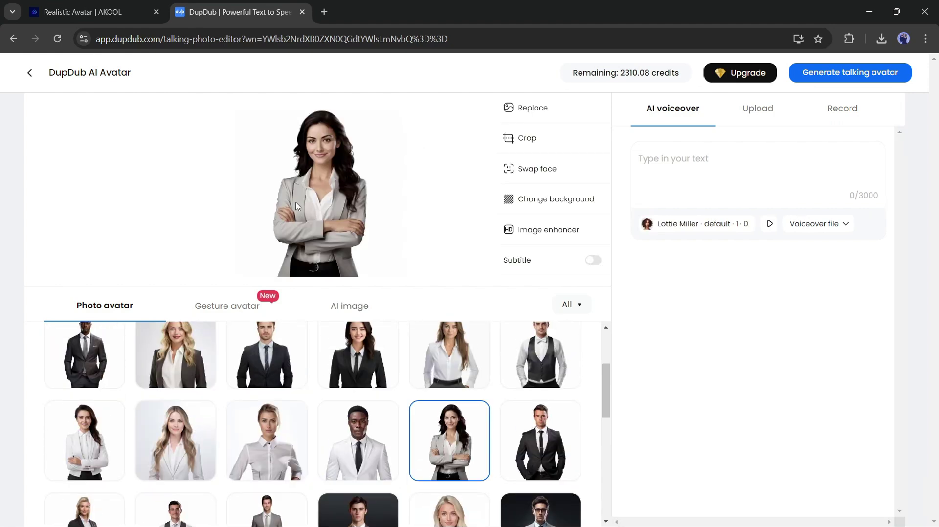
Step: Swap the crossed-arms avatar's face with an uploaded face photo
{"action": "left_click", "coordinate": [536, 169]}
{"action": "left_click", "coordinate": [623, 446]}
{"action": "double_click", "coordinate": [178, 158]}
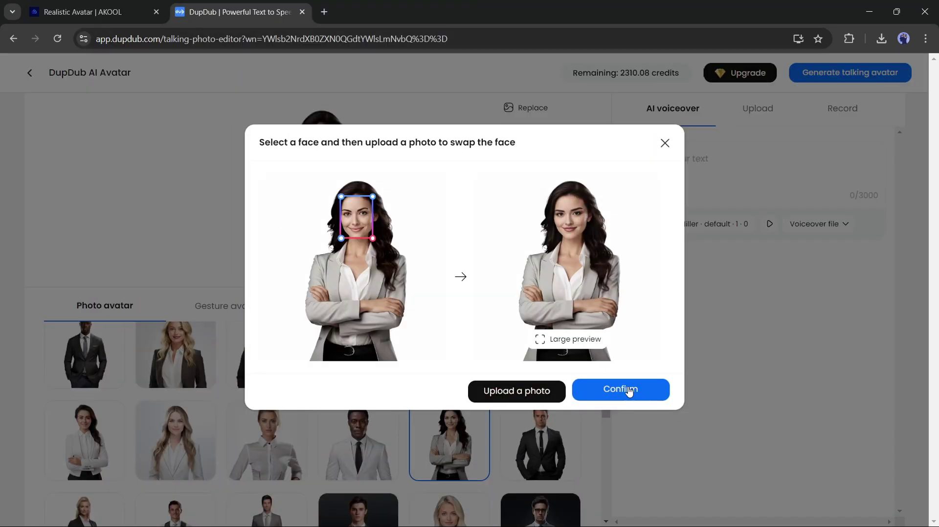
{"action": "left_click", "coordinate": [629, 390]}
Step: Paste the voiceover script, set the voice to Nicole, and generate the video
{"action": "left_click", "coordinate": [680, 180]}
{"action": "type", "text": "Running a successful YouTube channel requires creativity, consistency, and a good understanding of your audience. However, the increasing availability of AI tools can make managing and growing your channel much easier. Here's a guide on how you can use AI to enhance your YouTube channel."}
{"action": "left_click", "coordinate": [729, 288]}
{"action": "left_click", "coordinate": [326, 170]}
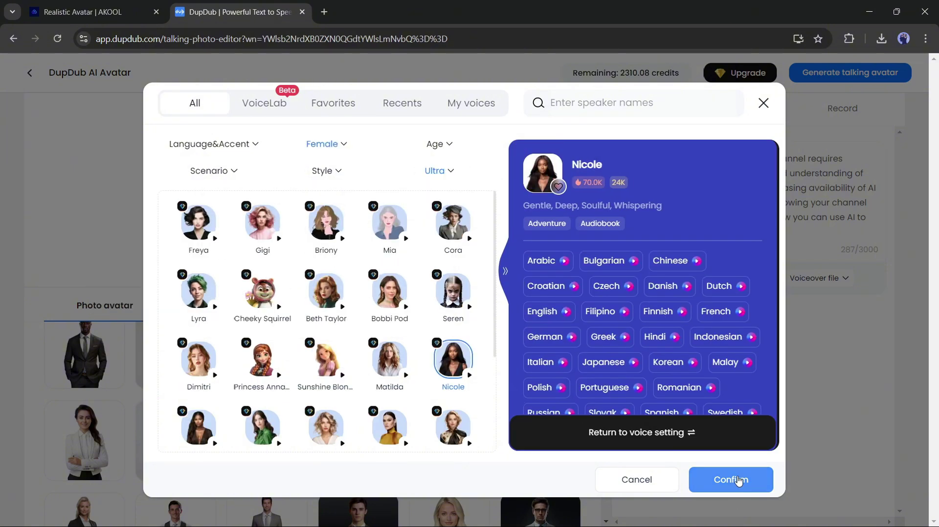
{"action": "left_click", "coordinate": [731, 479]}
{"action": "left_click", "coordinate": [850, 72]}
{"action": "left_click", "coordinate": [492, 375]}
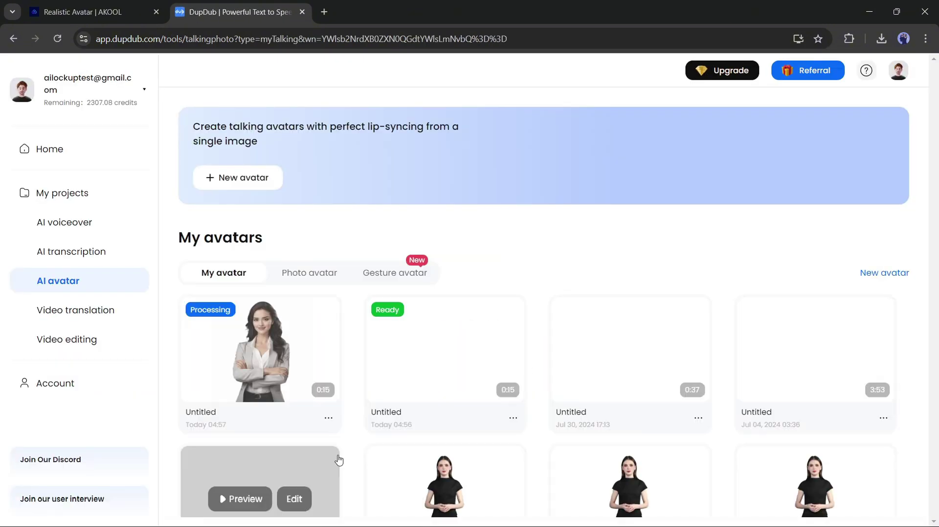
Step: Preview and play the finished desk avatar video, then preview the crossed-arms avatar video
{"action": "mouse_move", "coordinate": [504, 371]}
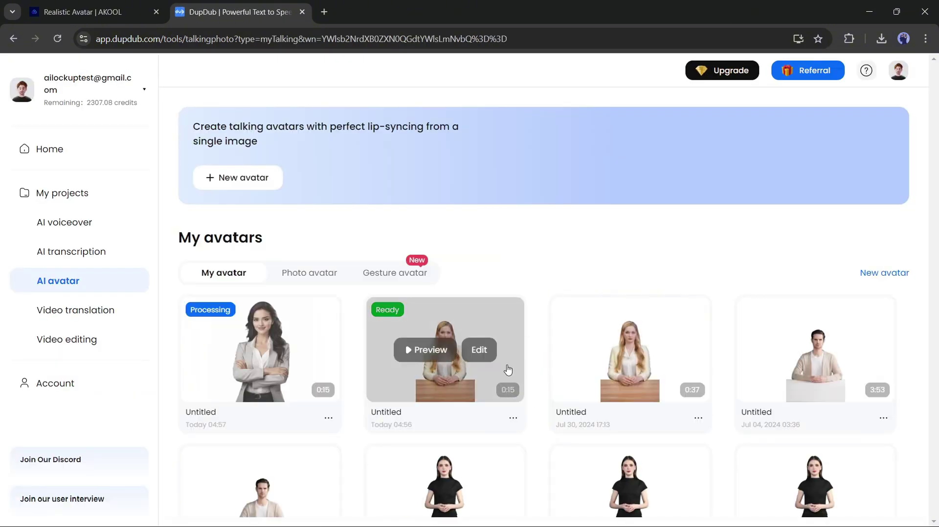
{"action": "left_click", "coordinate": [439, 353]}
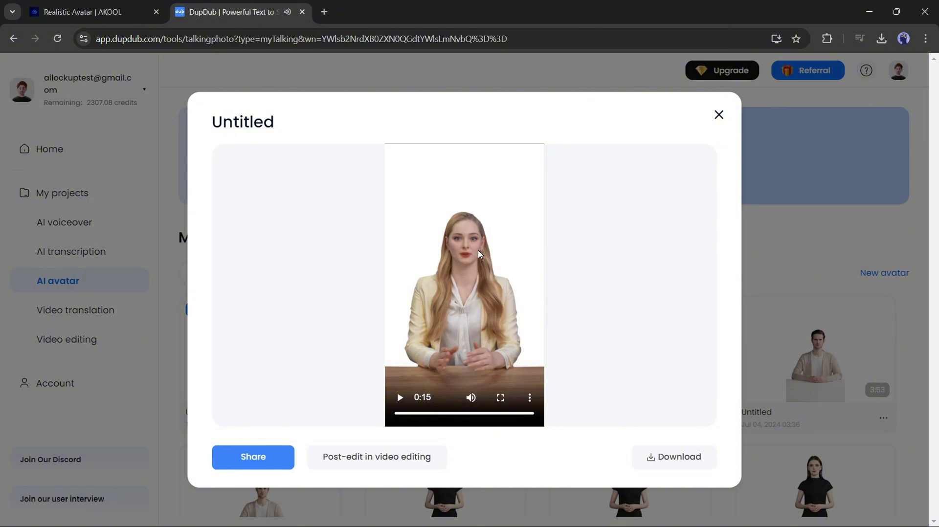
{"action": "left_click", "coordinate": [397, 405]}
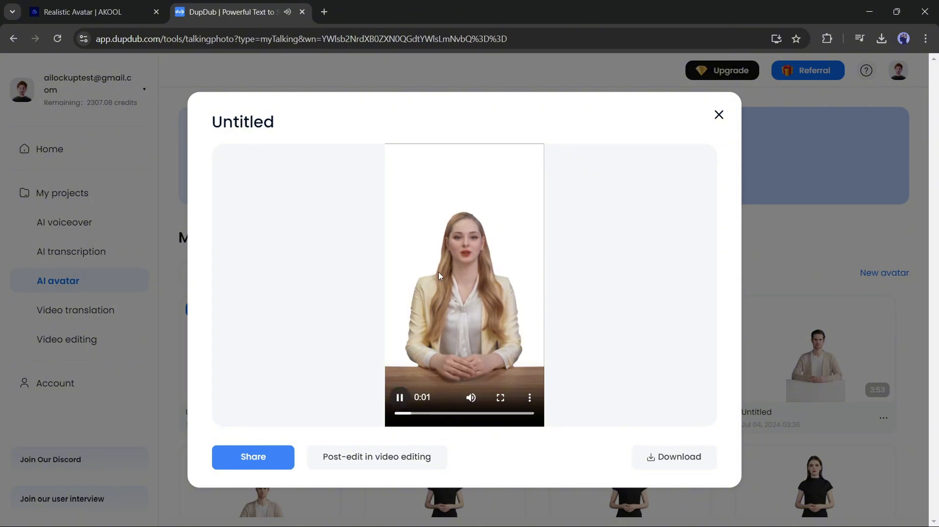
{"action": "left_click", "coordinate": [719, 115]}
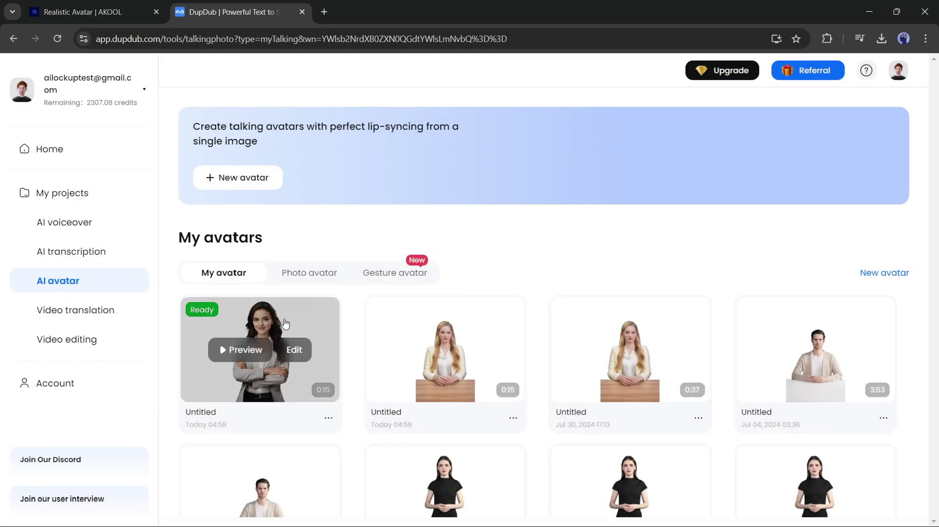
{"action": "left_click", "coordinate": [222, 349]}
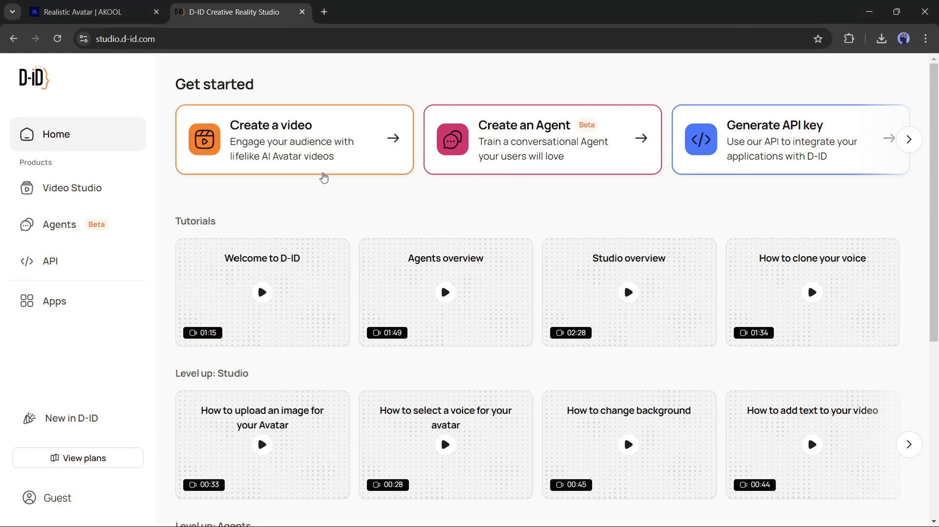
Step: Watch the Welcome to D-ID tutorial, then start a new project from the Create a video card
{"action": "left_click", "coordinate": [267, 282]}
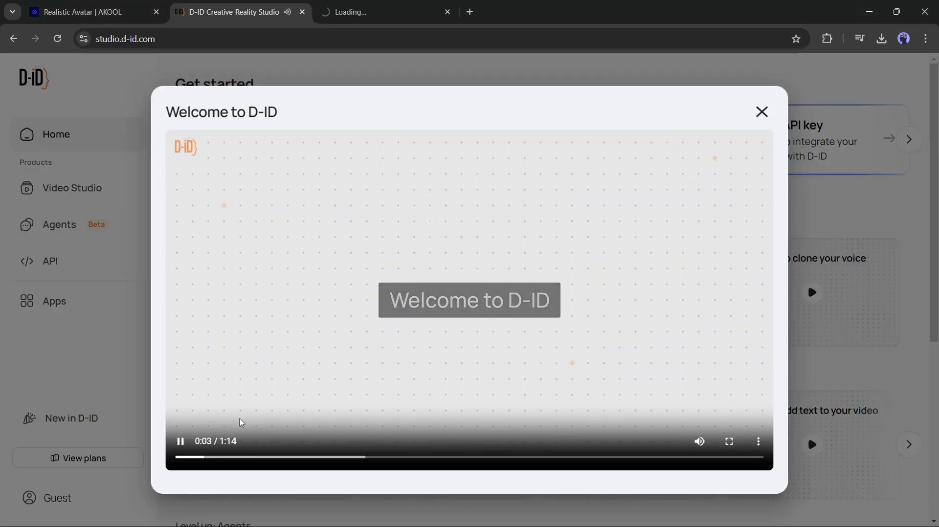
{"action": "left_click", "coordinate": [282, 456]}
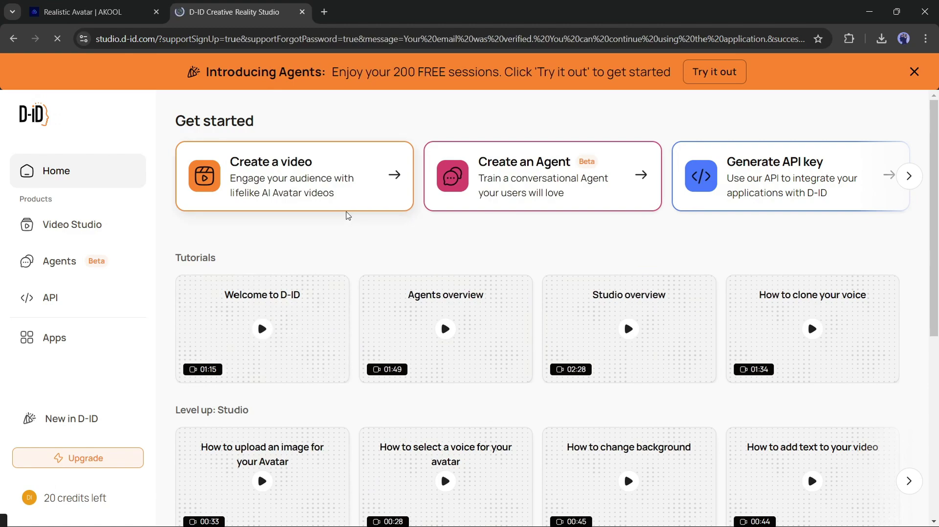
{"action": "scroll", "coordinate": [369, 361], "scroll_direction": "down", "scroll_amount": 6}
{"action": "scroll", "coordinate": [228, 384], "scroll_direction": "up", "scroll_amount": 6}
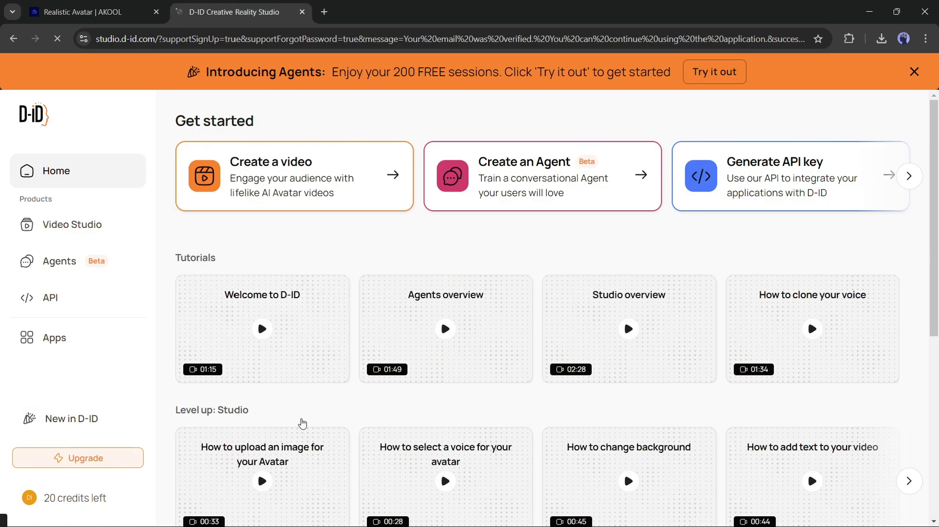
{"action": "left_click", "coordinate": [295, 183]}
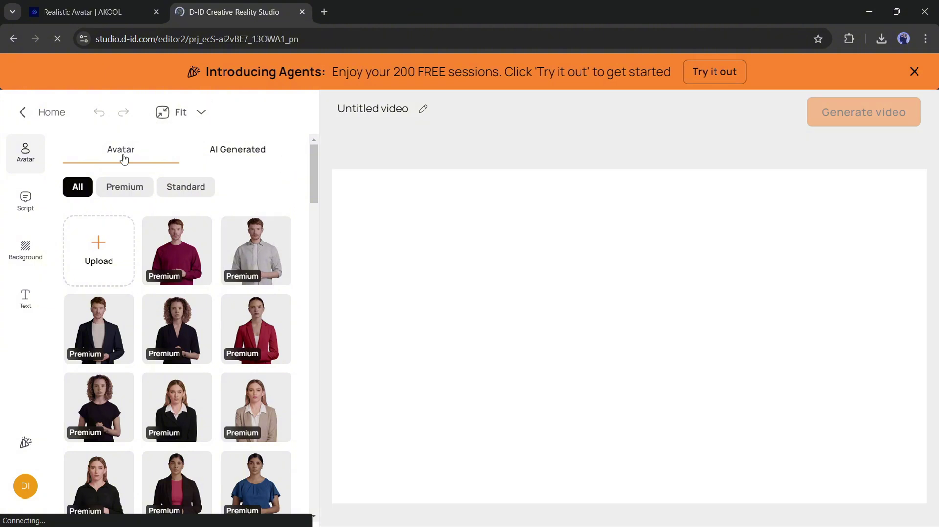
Step: Pick the man in the black blazer as avatar with Lively movements
{"action": "scroll", "coordinate": [173, 269], "scroll_direction": "down", "scroll_amount": 20}
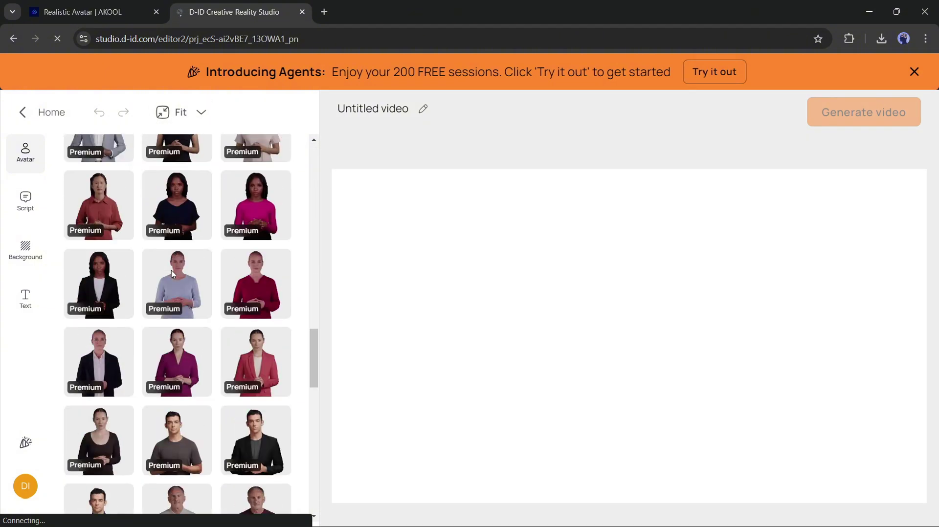
{"action": "scroll", "coordinate": [173, 273], "scroll_direction": "down", "scroll_amount": 15}
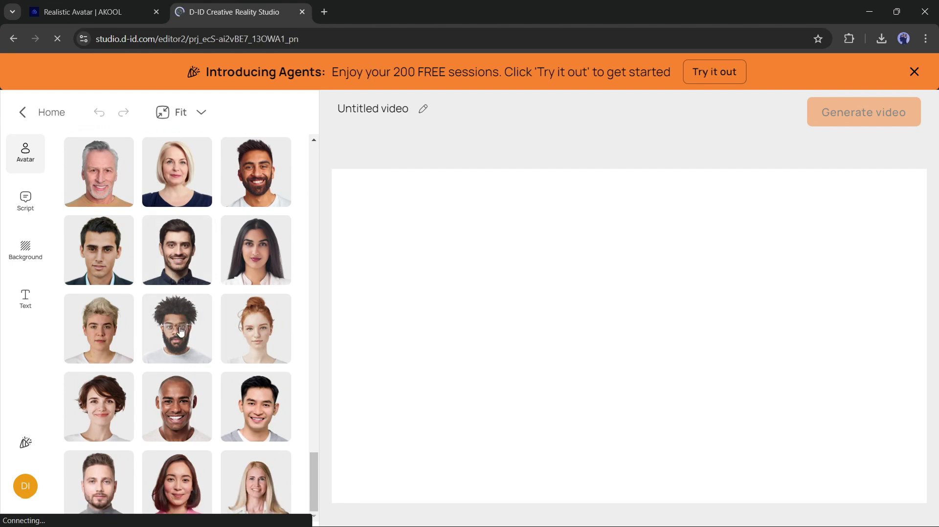
{"action": "scroll", "coordinate": [180, 330], "scroll_direction": "up", "scroll_amount": 20}
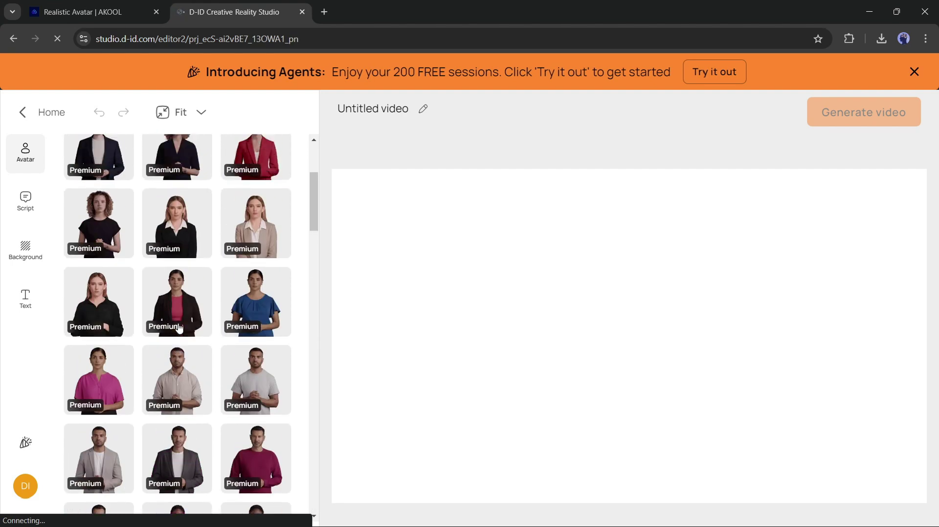
{"action": "scroll", "coordinate": [179, 329], "scroll_direction": "up", "scroll_amount": 5}
{"action": "scroll", "coordinate": [179, 329], "scroll_direction": "down", "scroll_amount": 8}
{"action": "left_click", "coordinate": [257, 313]}
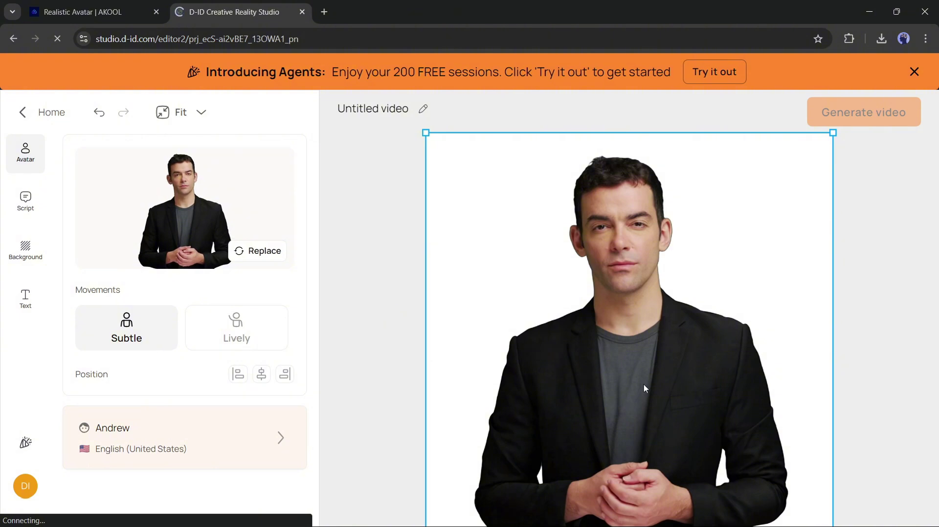
{"action": "left_click", "coordinate": [253, 349]}
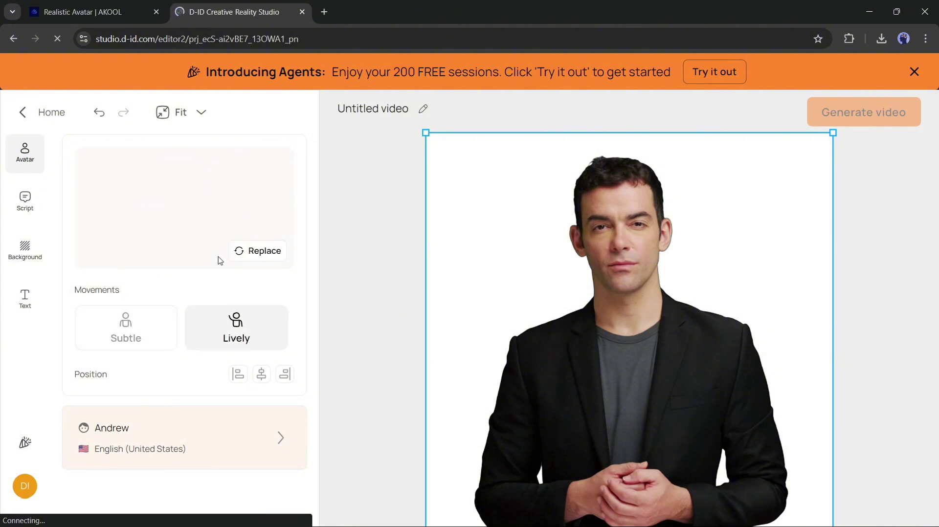
Step: Paste the YouTube script into the text script box
{"action": "left_click", "coordinate": [25, 201]}
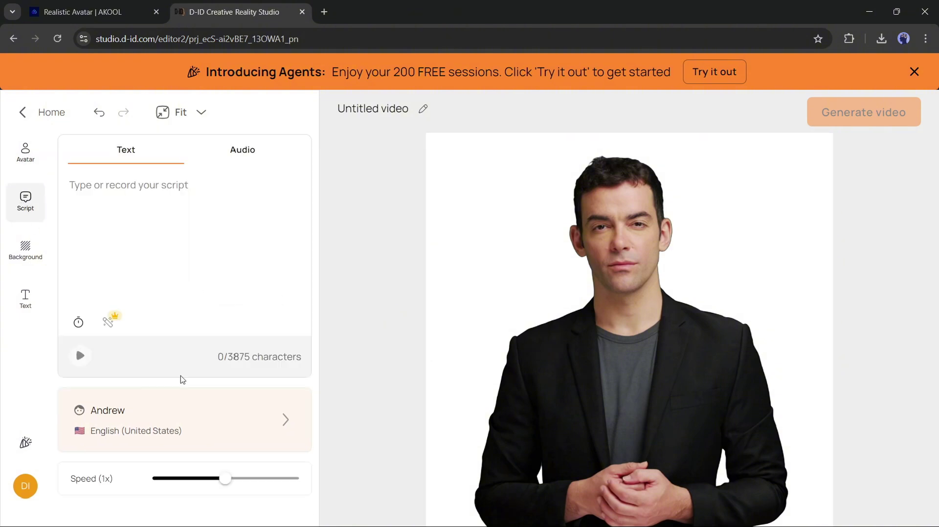
{"action": "left_click", "coordinate": [237, 157]}
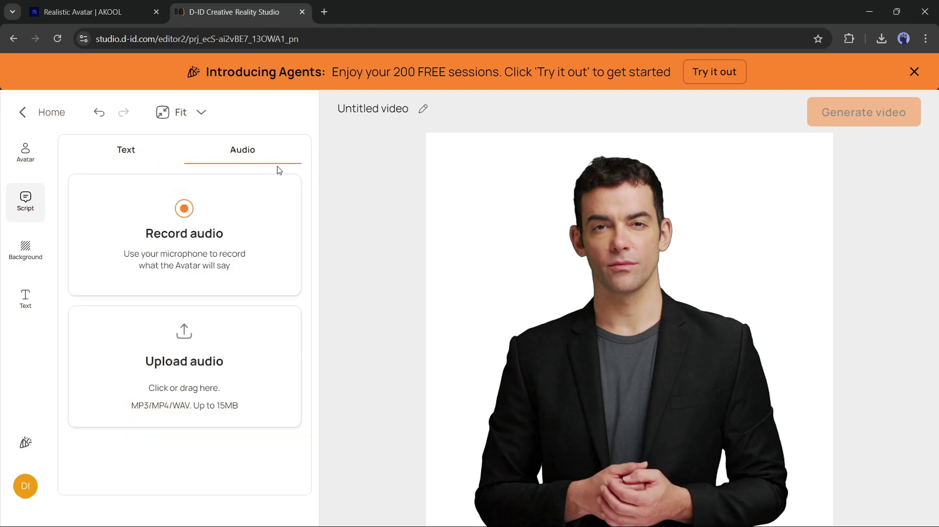
{"action": "left_click", "coordinate": [104, 151]}
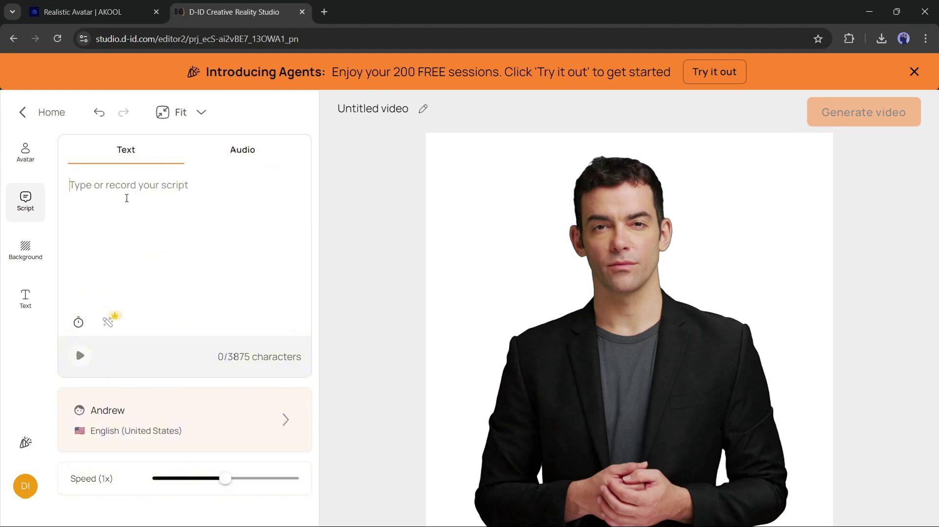
{"action": "right_click", "coordinate": [115, 182]}
{"action": "left_click", "coordinate": [169, 323]}
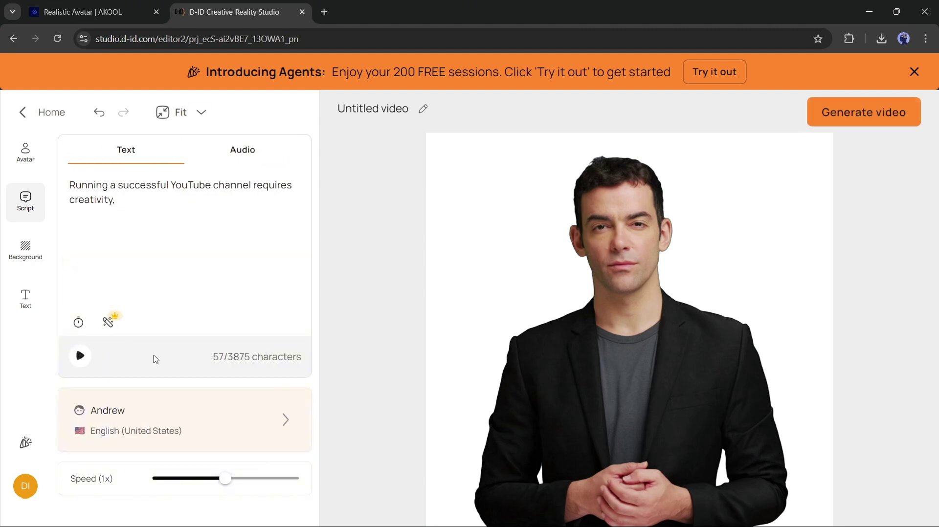
Step: Use the Alfie voice and hallway background, then generate the video
{"action": "left_click", "coordinate": [234, 429]}
{"action": "scroll", "coordinate": [325, 343], "scroll_direction": "down", "scroll_amount": 2}
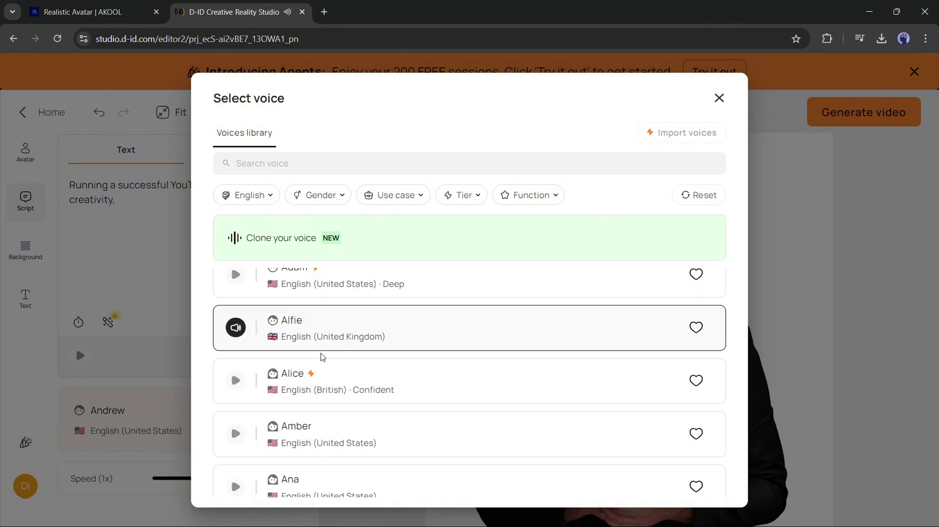
{"action": "left_click", "coordinate": [541, 339]}
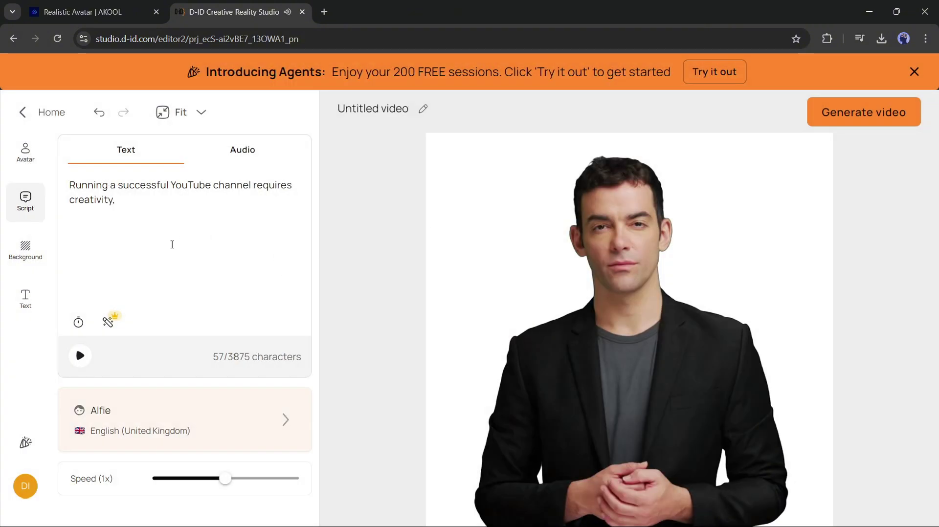
{"action": "left_click", "coordinate": [26, 249]}
{"action": "left_click", "coordinate": [97, 377]}
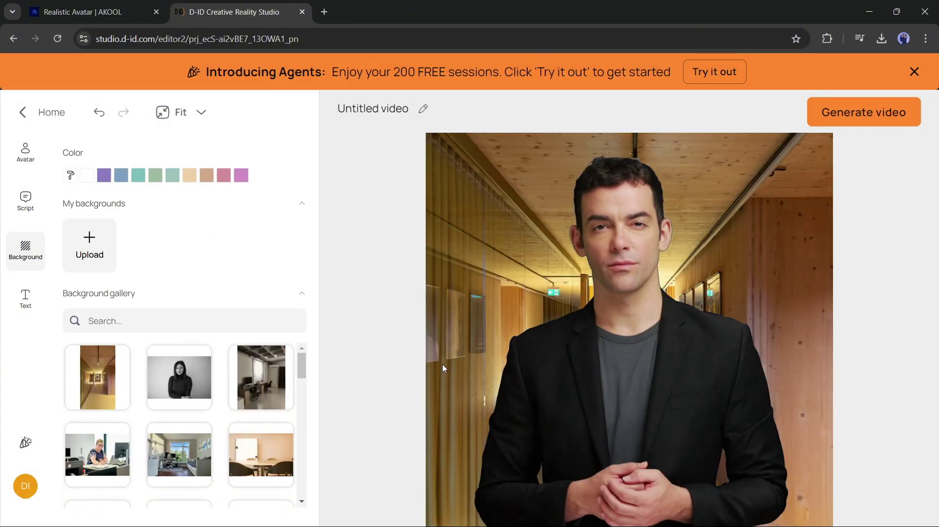
{"action": "left_click", "coordinate": [26, 297]}
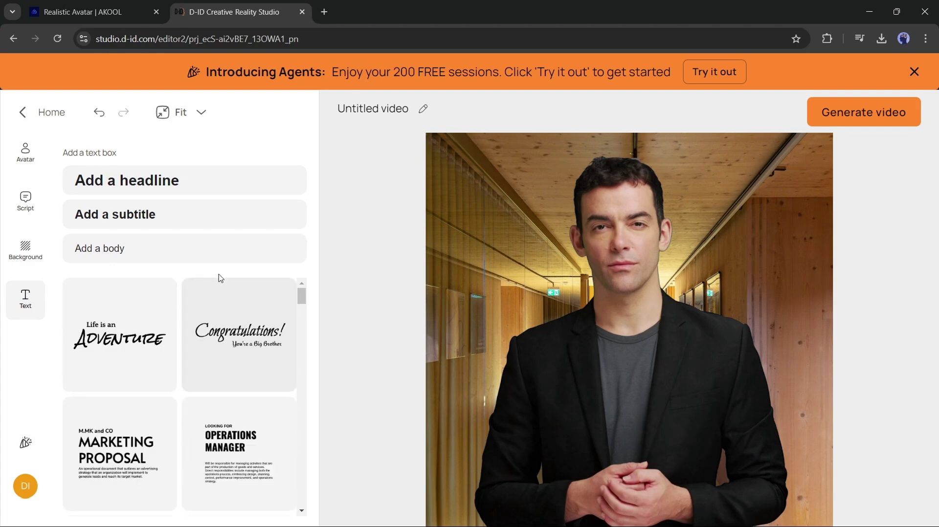
{"action": "left_click", "coordinate": [899, 113]}
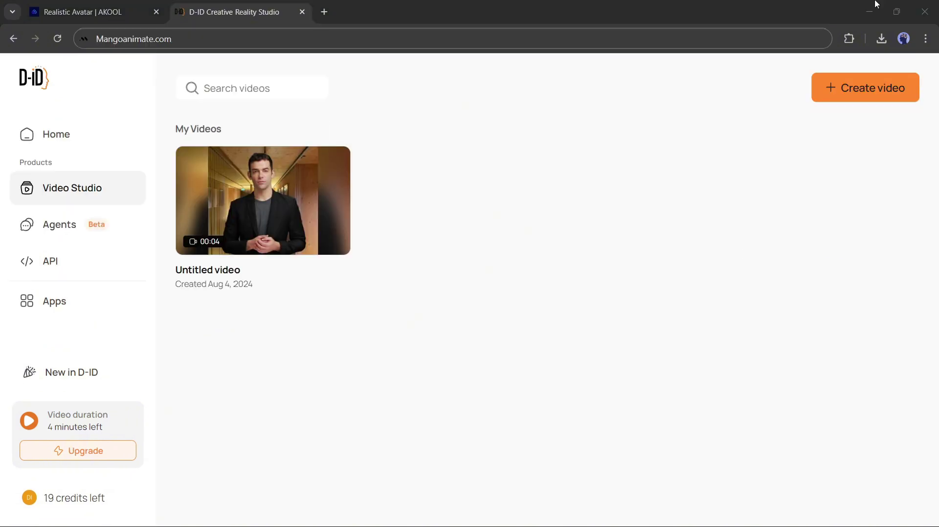
Step: Open the Untitled video from My Videos and replay it
{"action": "left_click", "coordinate": [262, 195]}
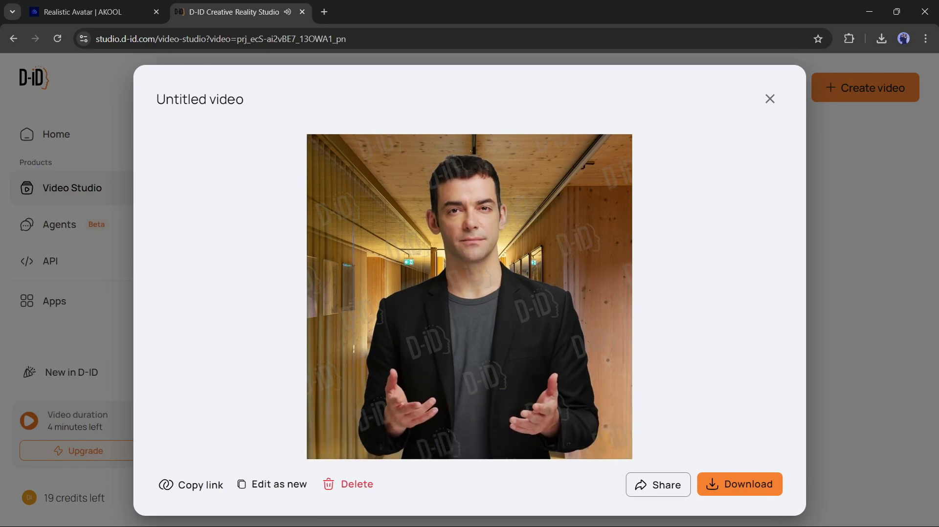
{"action": "left_click", "coordinate": [323, 430]}
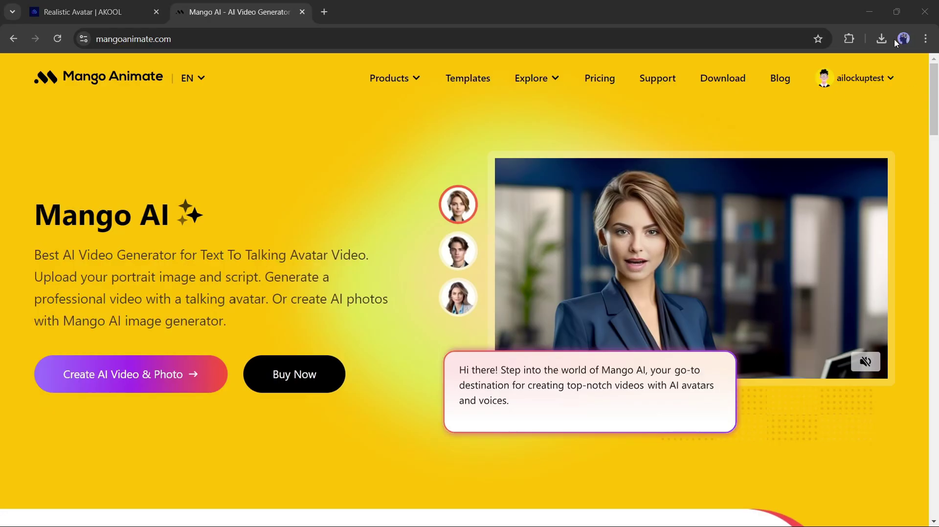
Step: Open the Mango AI video and photo creator and look through the AI Photo Editor and Text to Animation tabs
{"action": "scroll", "coordinate": [192, 200], "scroll_direction": "down", "scroll_amount": 7}
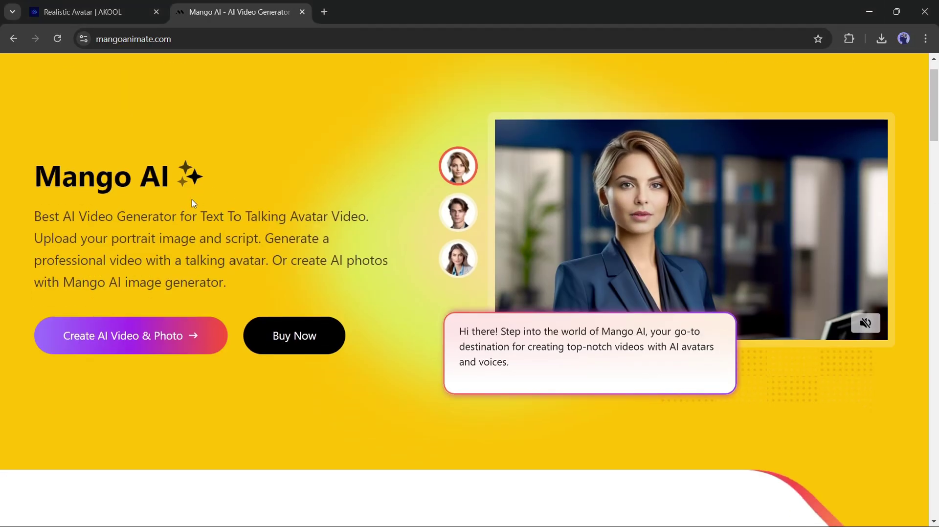
{"action": "scroll", "coordinate": [150, 220], "scroll_direction": "down", "scroll_amount": 12}
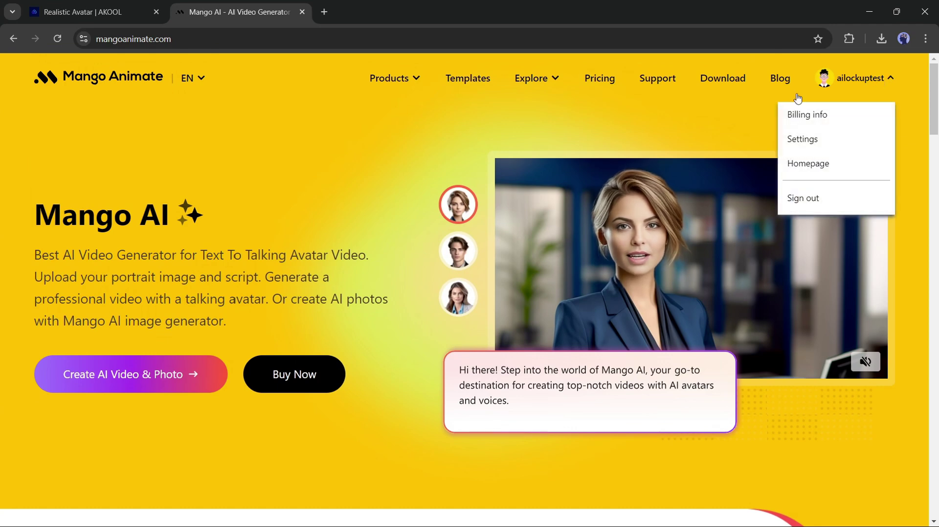
{"action": "left_click", "coordinate": [133, 388]}
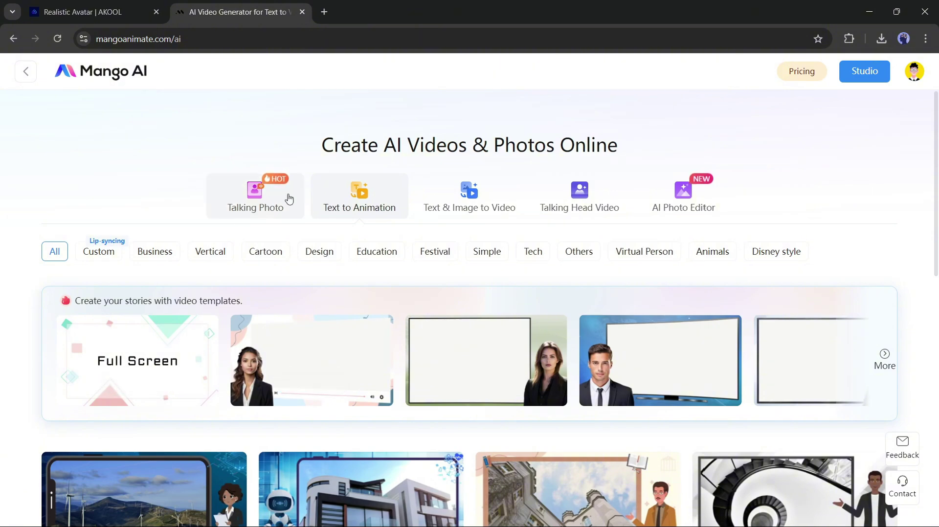
{"action": "left_click", "coordinate": [683, 205]}
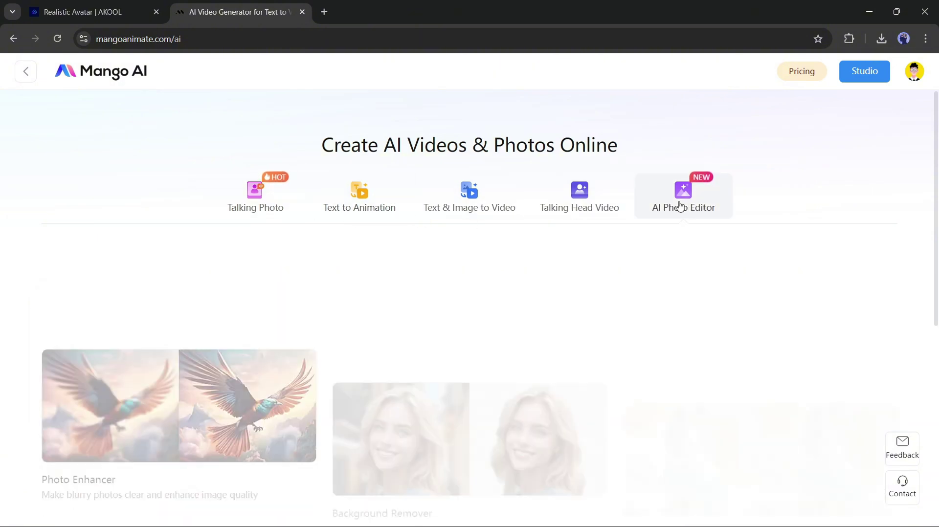
{"action": "left_click", "coordinate": [402, 204]}
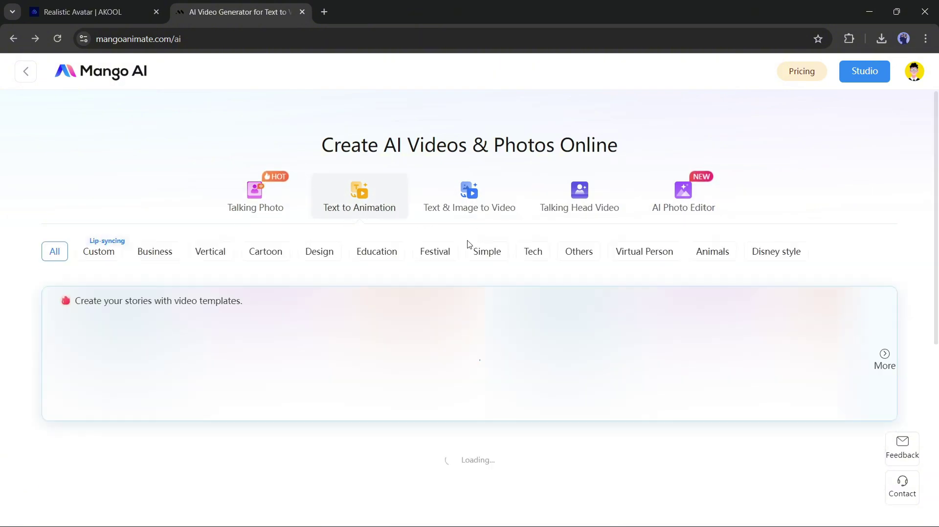
{"action": "left_click", "coordinate": [697, 211]}
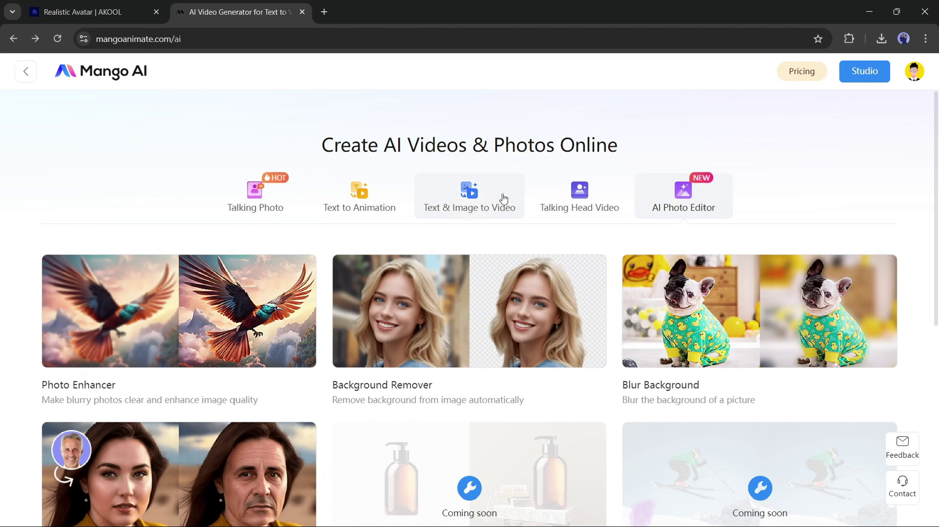
Step: Show Talking Head Video templates filtered to Custom lip-syncing and scroll through them
{"action": "left_click", "coordinate": [584, 205]}
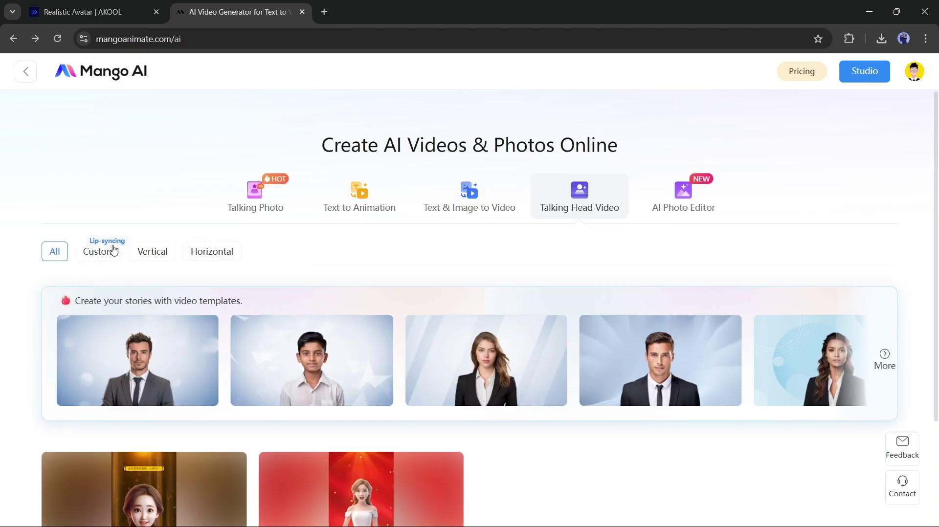
{"action": "left_click", "coordinate": [113, 250]}
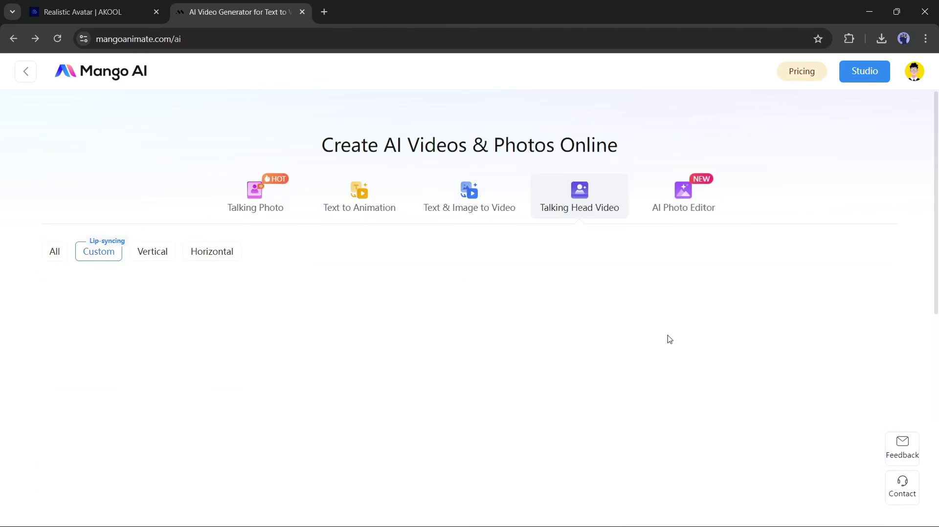
{"action": "scroll", "coordinate": [535, 307], "scroll_direction": "down", "scroll_amount": 8}
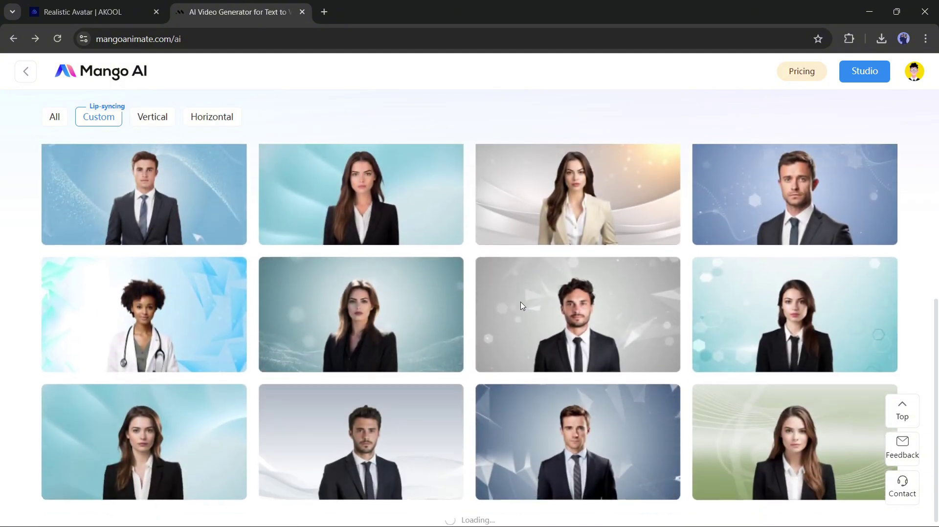
{"action": "scroll", "coordinate": [521, 306], "scroll_direction": "down", "scroll_amount": 10}
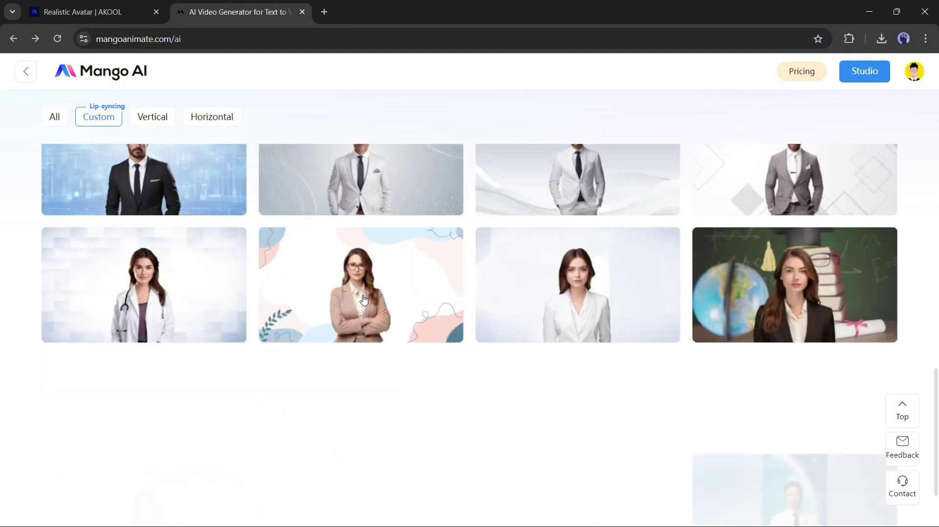
{"action": "scroll", "coordinate": [364, 299], "scroll_direction": "down", "scroll_amount": 2}
{"action": "scroll", "coordinate": [504, 368], "scroll_direction": "up", "scroll_amount": 4}
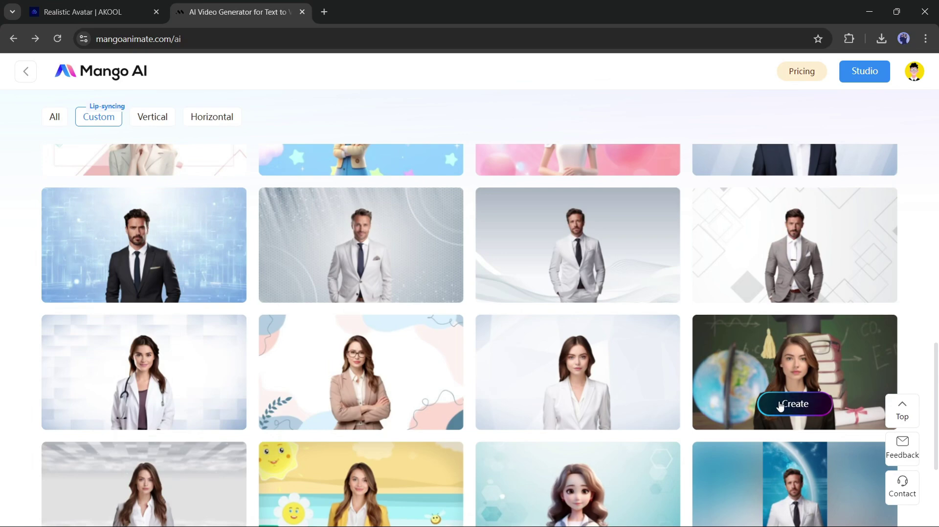
Step: Start from the teacher template and replace its video script with the pasted 96-word script
{"action": "left_click", "coordinate": [780, 406]}
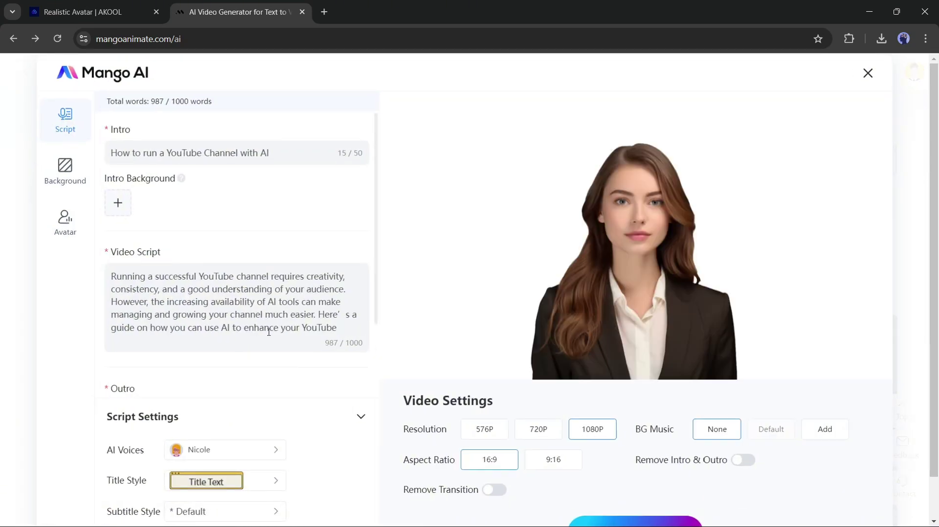
{"action": "double_click", "coordinate": [238, 302]}
{"action": "key", "text": "ctrl+a"}
{"action": "key", "text": "BackSpace"}
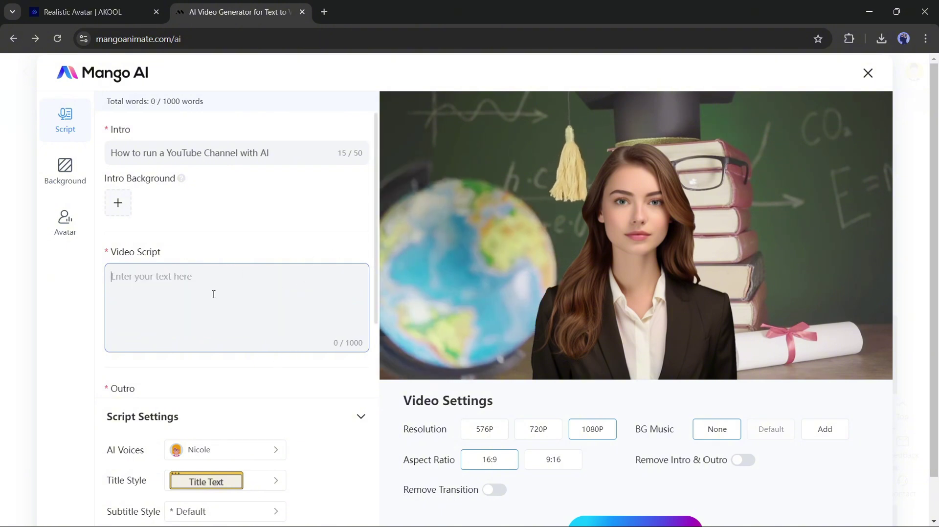
{"action": "key", "text": "ctrl+v"}
{"action": "scroll", "coordinate": [214, 294], "scroll_direction": "down", "scroll_amount": 1}
{"action": "left_click", "coordinate": [248, 406]}
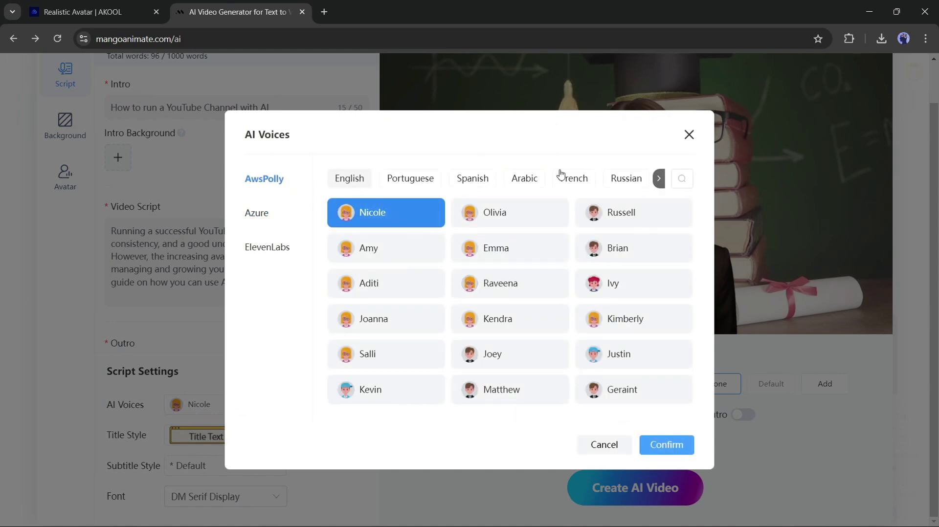
Step: Choose Rachel from the ElevenLabs voices as the AI voice
{"action": "left_click", "coordinate": [270, 206]}
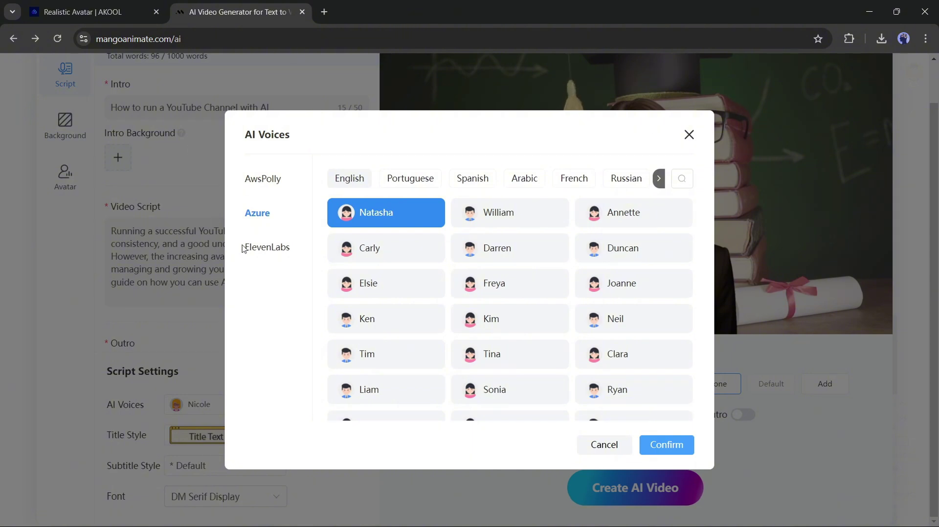
{"action": "left_click", "coordinate": [264, 248]}
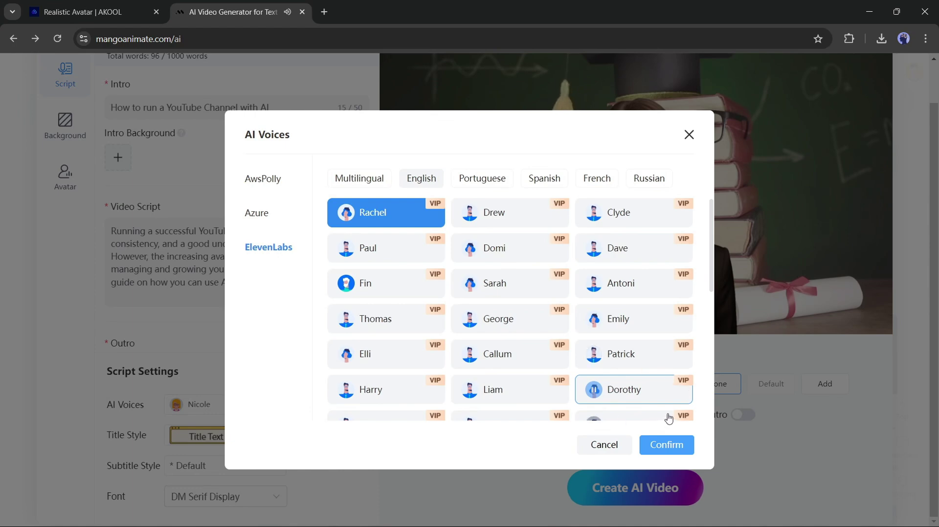
{"action": "left_click", "coordinate": [666, 445]}
Step: Set the title style to Random and keep the subtitle style at Default
{"action": "left_click", "coordinate": [205, 436]}
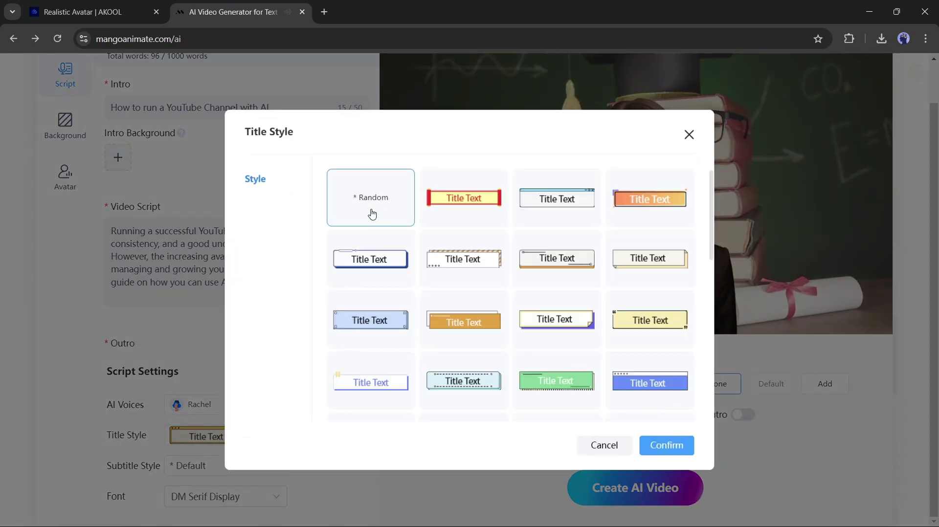
{"action": "left_click", "coordinate": [667, 445]}
{"action": "left_click", "coordinate": [254, 462]}
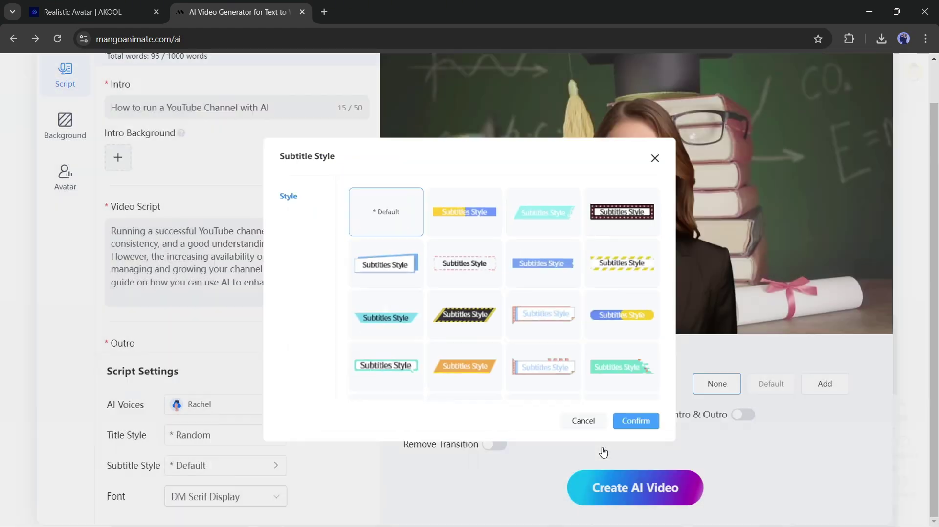
{"action": "left_click", "coordinate": [603, 447]}
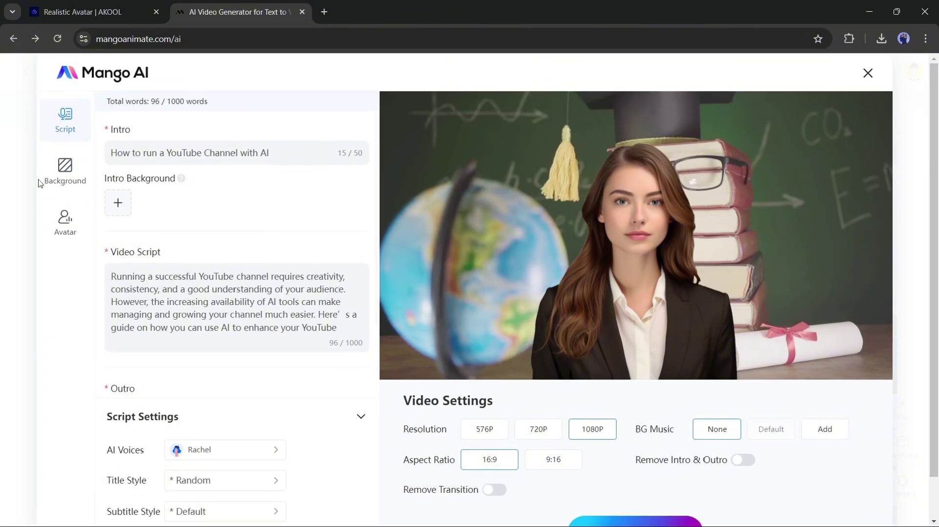
Step: Scroll through the available background thumbnails
{"action": "left_click", "coordinate": [64, 171]}
{"action": "scroll", "coordinate": [153, 319], "scroll_direction": "down", "scroll_amount": 5}
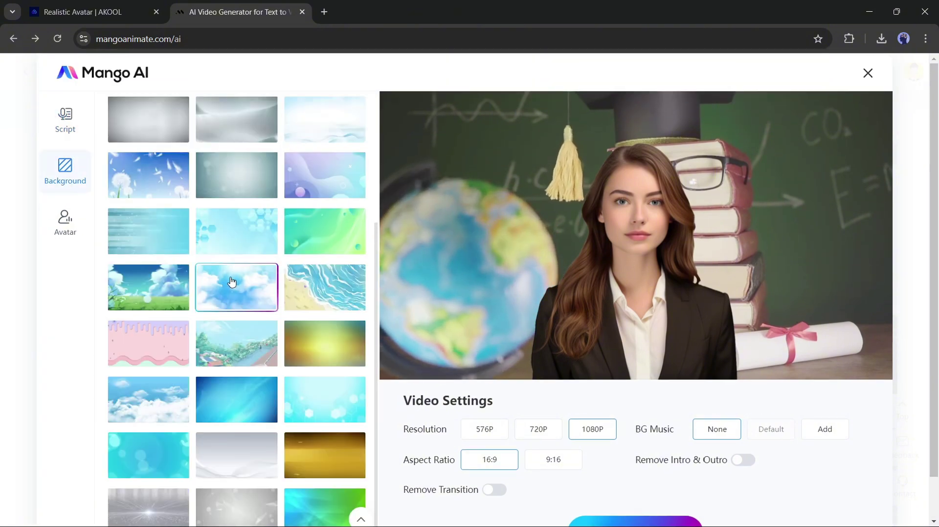
{"action": "scroll", "coordinate": [160, 298], "scroll_direction": "down", "scroll_amount": 10}
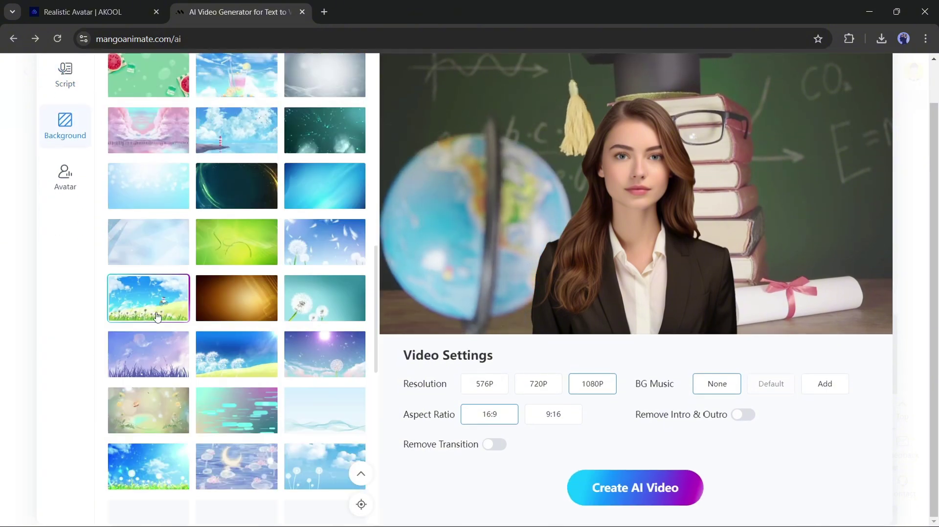
{"action": "scroll", "coordinate": [193, 304], "scroll_direction": "up", "scroll_amount": 15}
Step: Browse the Photo avatars in the Avatar section
{"action": "left_click", "coordinate": [65, 175]}
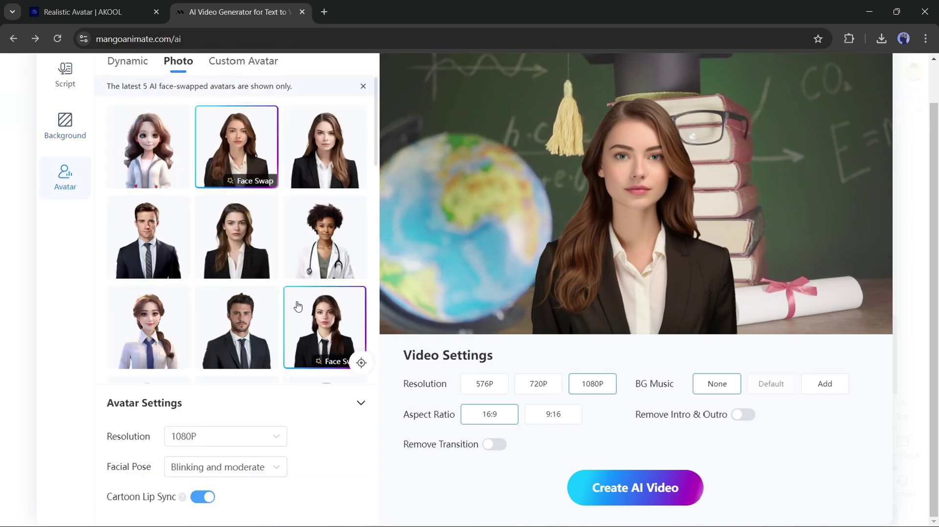
{"action": "scroll", "coordinate": [298, 303], "scroll_direction": "down", "scroll_amount": 6}
{"action": "scroll", "coordinate": [285, 307], "scroll_direction": "up", "scroll_amount": 5}
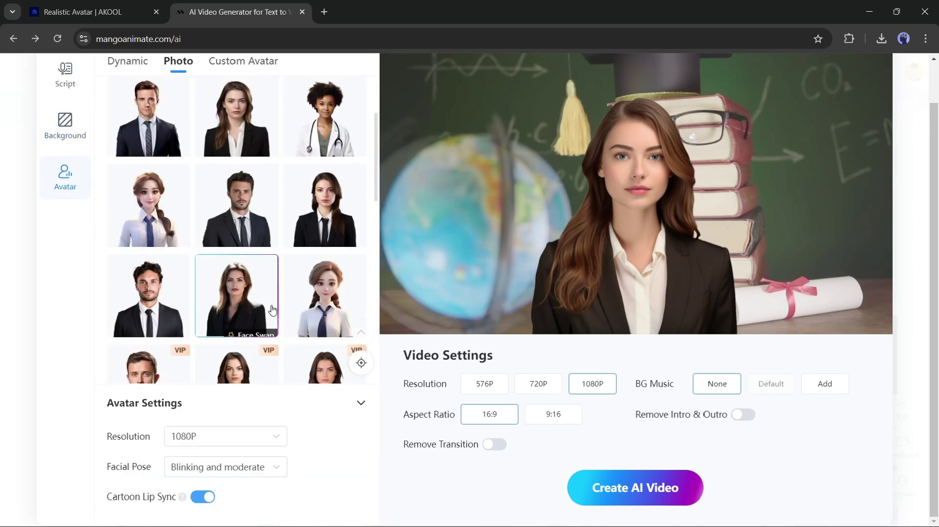
{"action": "scroll", "coordinate": [195, 342], "scroll_direction": "down", "scroll_amount": 3}
{"action": "scroll", "coordinate": [254, 362], "scroll_direction": "up", "scroll_amount": 5}
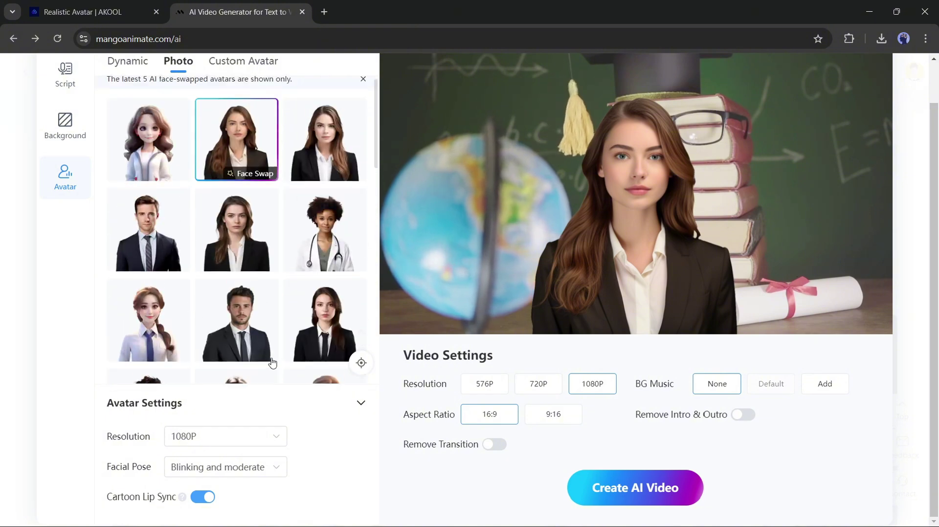
{"action": "scroll", "coordinate": [504, 310], "scroll_direction": "up", "scroll_amount": 1}
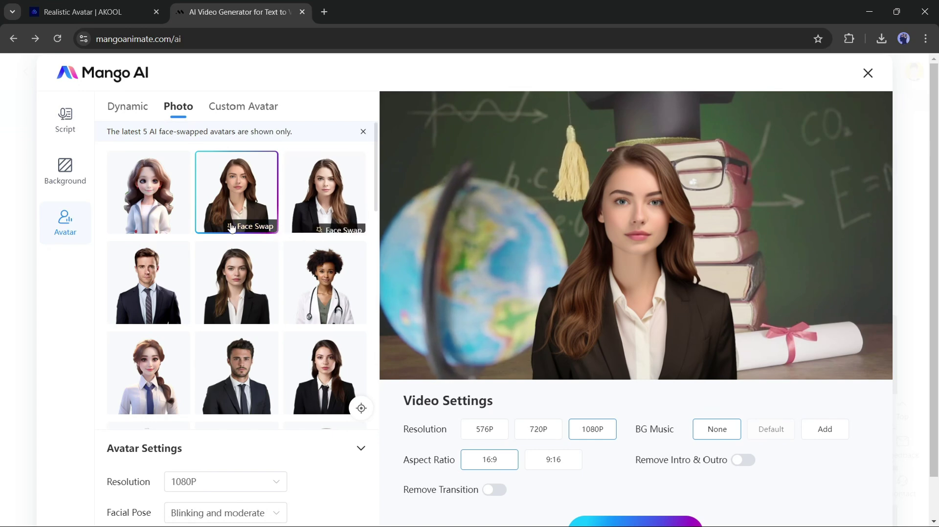
Step: Face-swap the avatar using an uploaded face photo
{"action": "left_click", "coordinate": [261, 229]}
{"action": "left_click", "coordinate": [506, 231]}
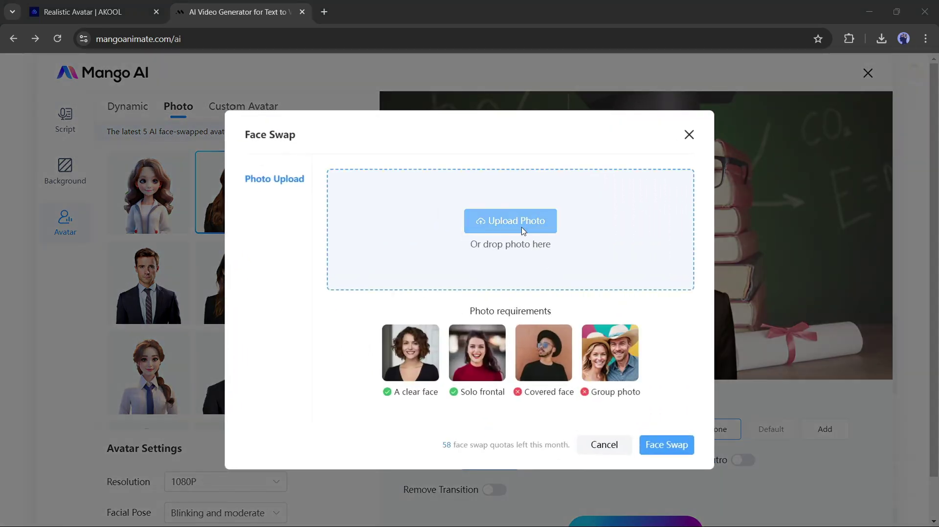
{"action": "double_click", "coordinate": [188, 141]}
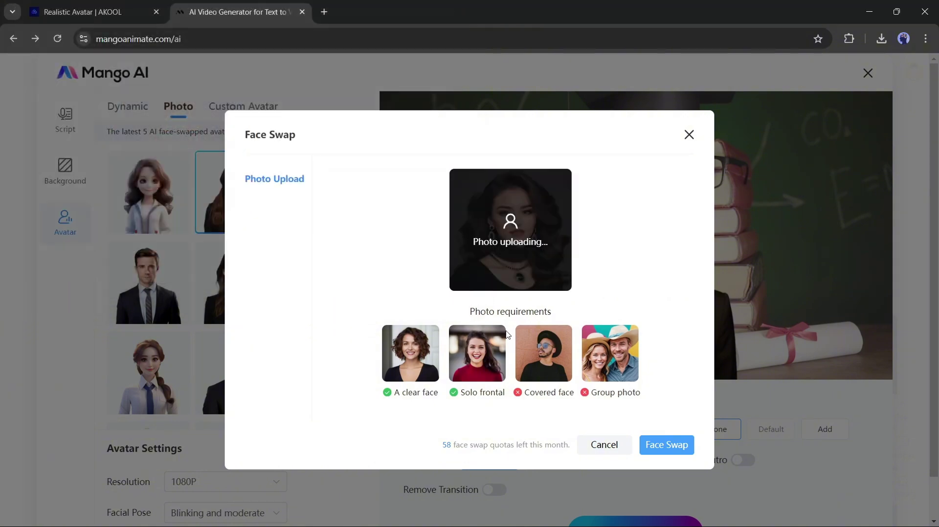
{"action": "left_click", "coordinate": [659, 449]}
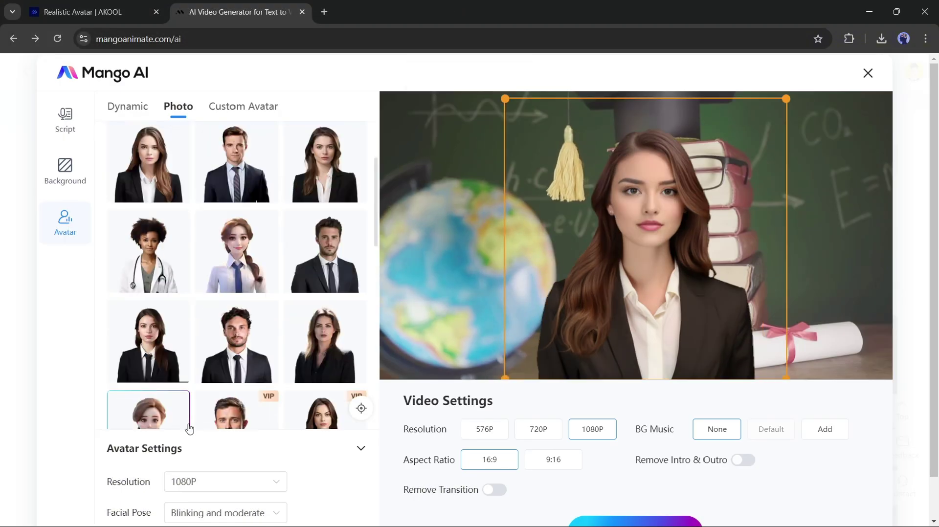
Step: Keep the Blinking and moderate facial pose and create the AI talking-head video
{"action": "scroll", "coordinate": [264, 470], "scroll_direction": "down", "scroll_amount": 1}
{"action": "left_click", "coordinate": [269, 467]}
{"action": "left_click", "coordinate": [281, 414]}
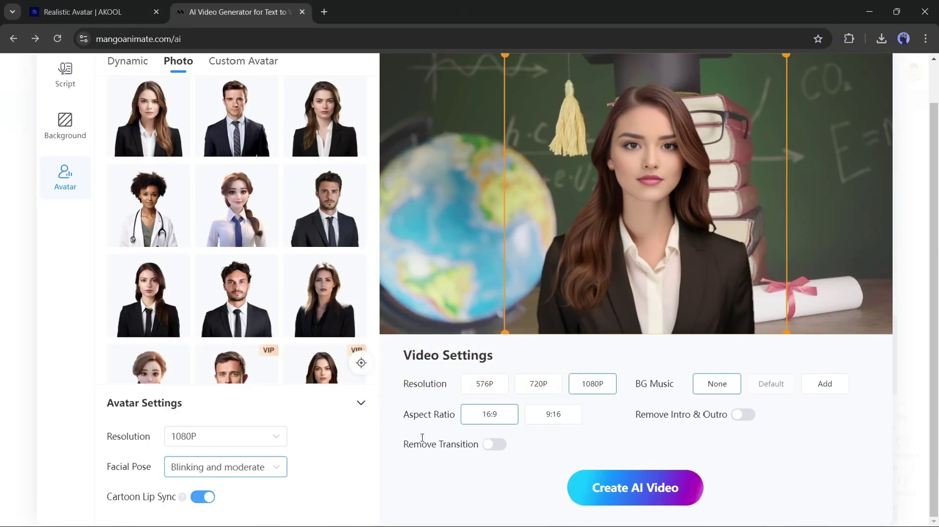
{"action": "left_click", "coordinate": [635, 488]}
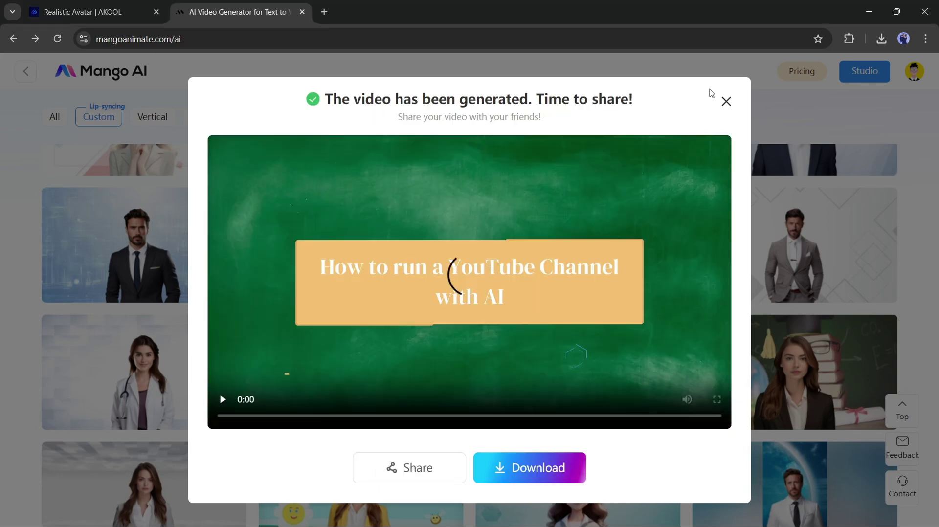
Step: Play the 23-second YouTube-channel video preview in Mango AI's share dialog
{"action": "left_click", "coordinate": [223, 399]}
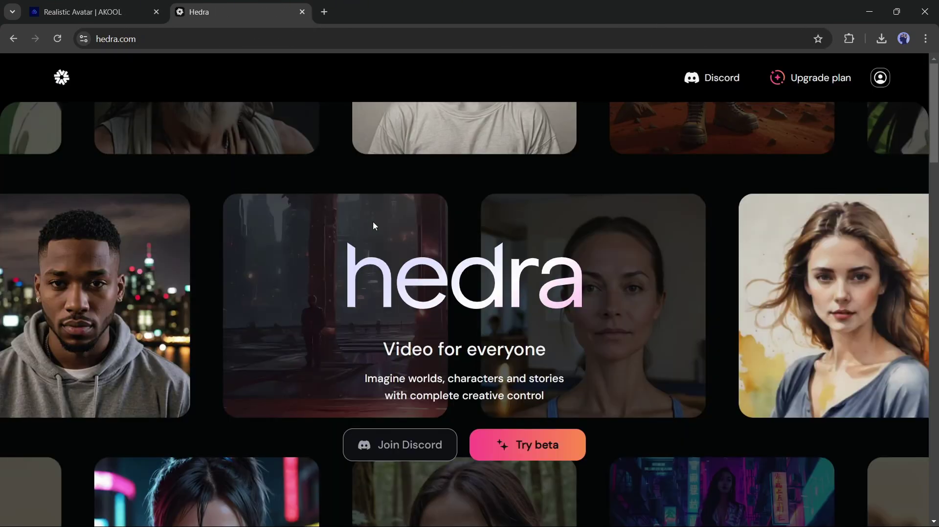
Step: Browse the hedra.com landing page, then launch Try beta to reach the character creator
{"action": "scroll", "coordinate": [372, 256], "scroll_direction": "down", "scroll_amount": 15}
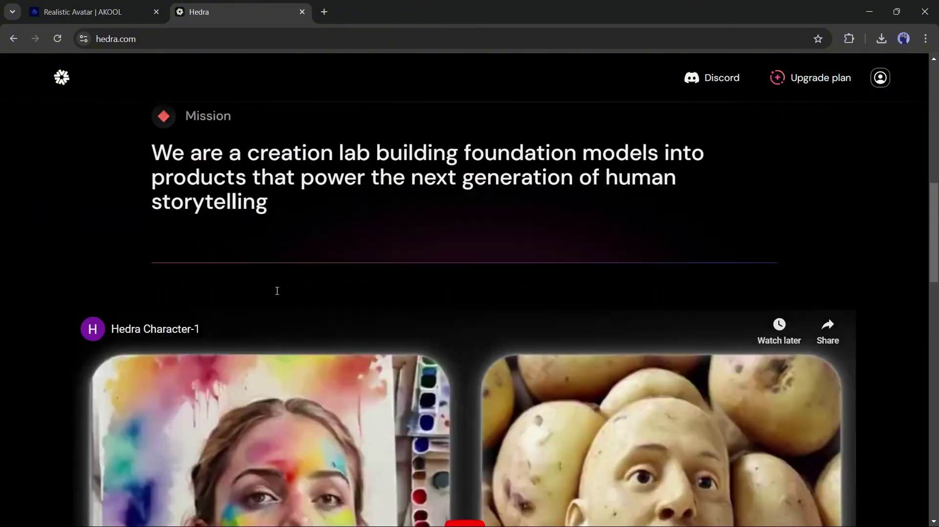
{"action": "scroll", "coordinate": [269, 293], "scroll_direction": "down", "scroll_amount": 18}
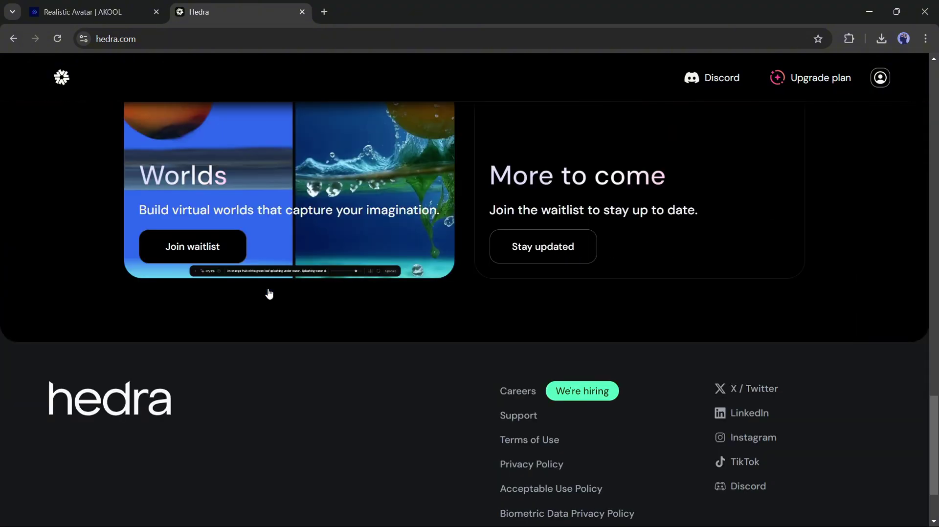
{"action": "scroll", "coordinate": [342, 323], "scroll_direction": "up", "scroll_amount": 1}
{"action": "scroll", "coordinate": [341, 319], "scroll_direction": "up", "scroll_amount": 20}
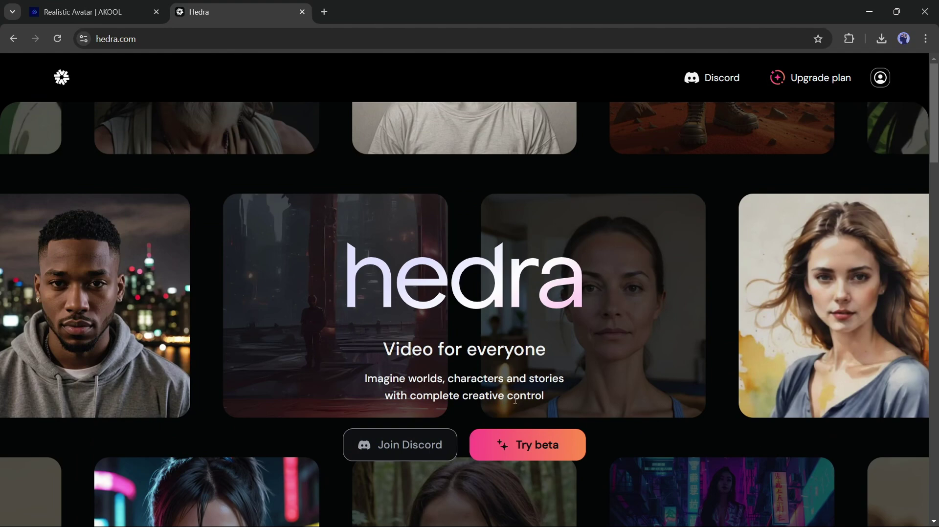
{"action": "left_click", "coordinate": [534, 446]}
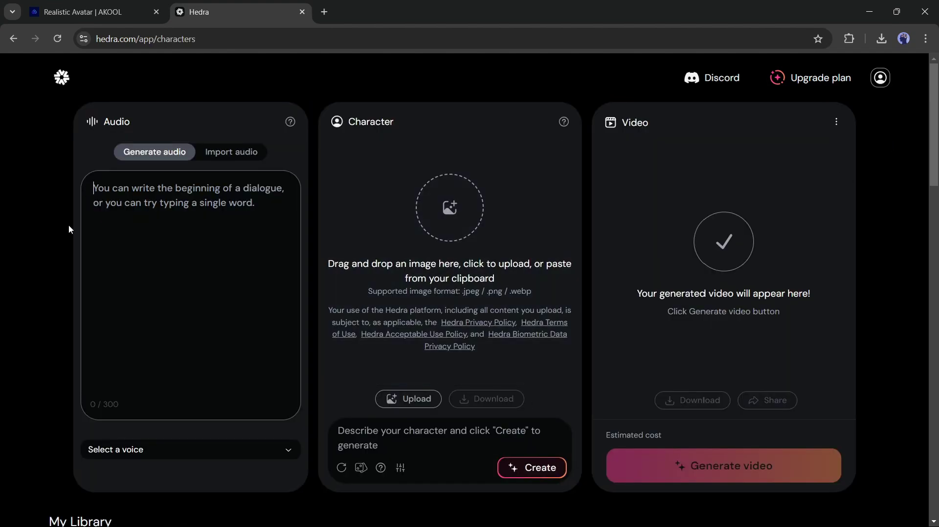
Step: Paste the 287-character YouTube AI script into the Generate audio speech text
{"action": "left_click", "coordinate": [252, 152]}
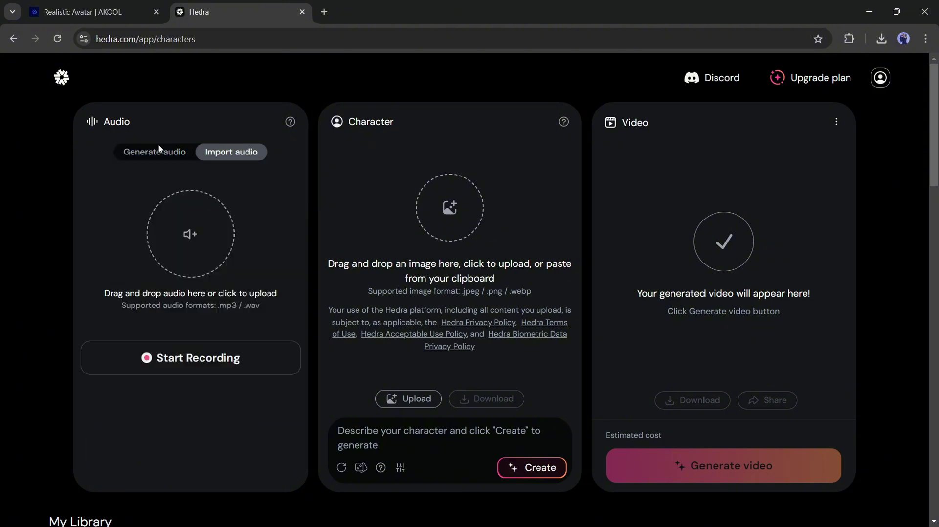
{"action": "left_click", "coordinate": [157, 154]}
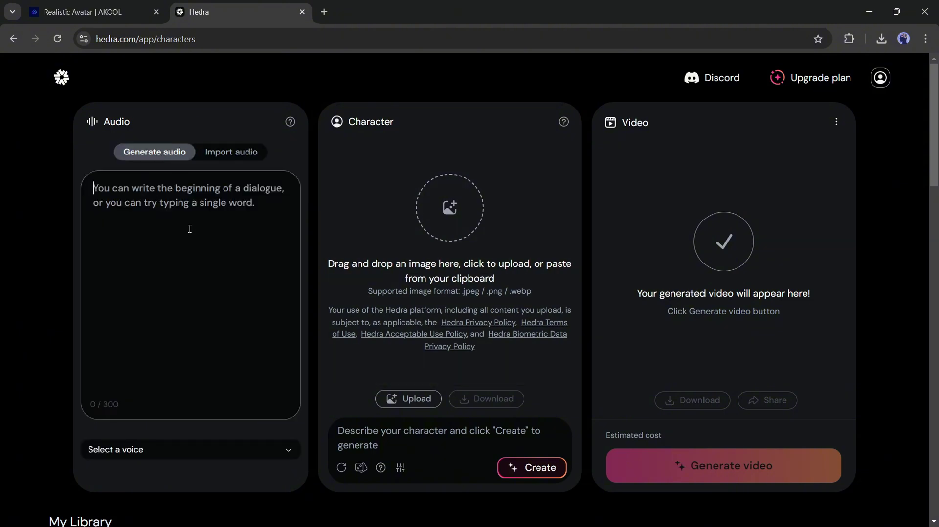
{"action": "type", "text": "Running a successful YouTube channel requires creativity, consistency, and a good understanding of your audience. However, the increasing availability of AI tools can make managing and growing your channel much easier. Here's a guide on how you can use AI to enhance your YouTube channel!"}
{"action": "scroll", "coordinate": [190, 229], "scroll_direction": "down", "scroll_amount": 5}
{"action": "scroll", "coordinate": [142, 272], "scroll_direction": "up", "scroll_amount": 3}
Step: Set the voice to Rachel and bring up the Character image upload picker
{"action": "left_click", "coordinate": [192, 334]}
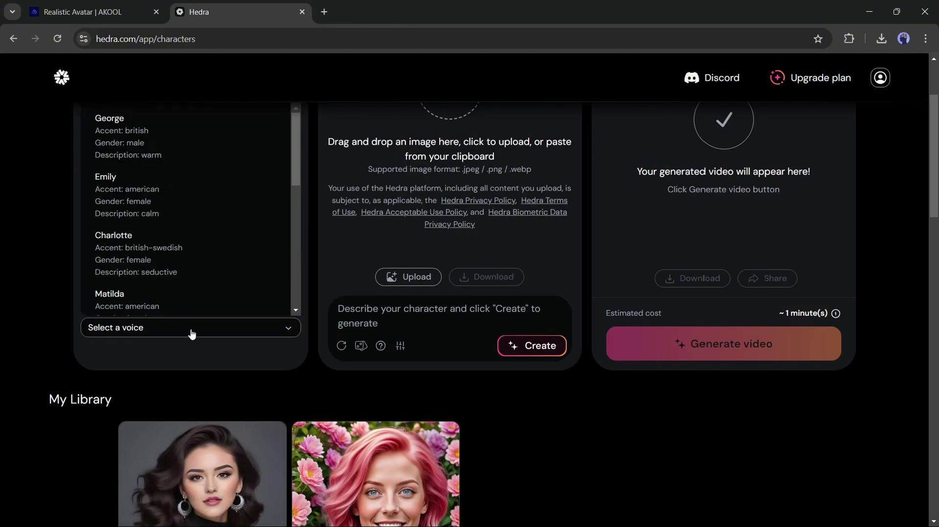
{"action": "scroll", "coordinate": [161, 328], "scroll_direction": "up", "scroll_amount": 3}
{"action": "scroll", "coordinate": [153, 253], "scroll_direction": "down", "scroll_amount": 4}
{"action": "left_click", "coordinate": [142, 274]}
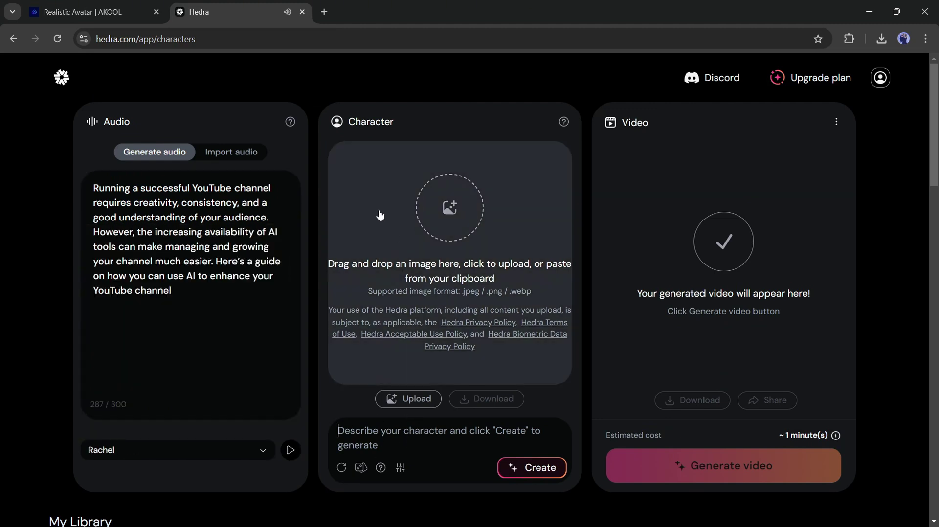
{"action": "left_click", "coordinate": [442, 127]}
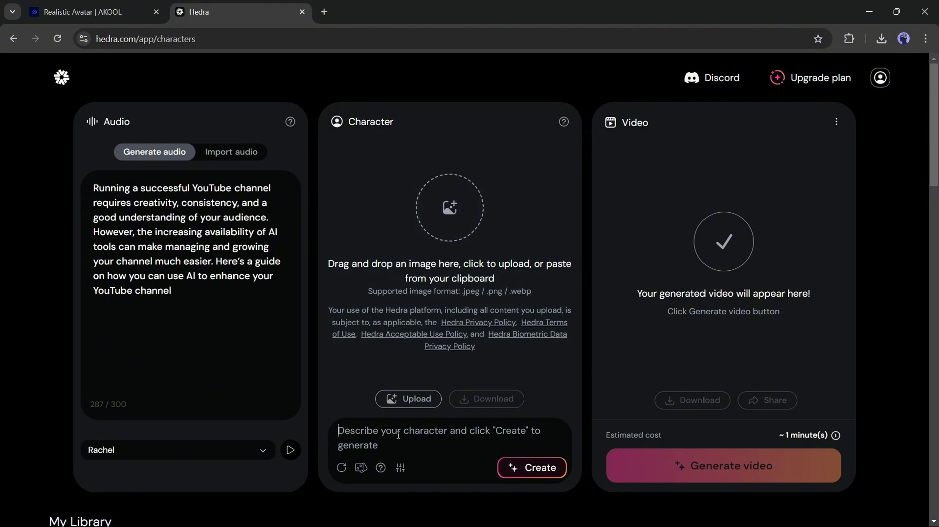
{"action": "left_click", "coordinate": [410, 402]}
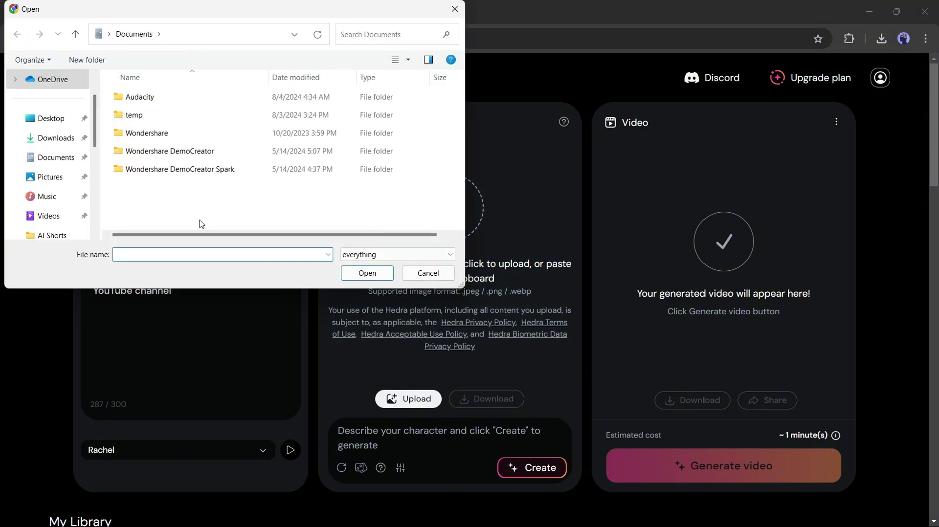
Step: Use the dark-haired portrait from Downloads as the character and generate the talking video
{"action": "left_click", "coordinate": [54, 138]}
{"action": "left_click", "coordinate": [195, 147]}
{"action": "left_click", "coordinate": [367, 273]}
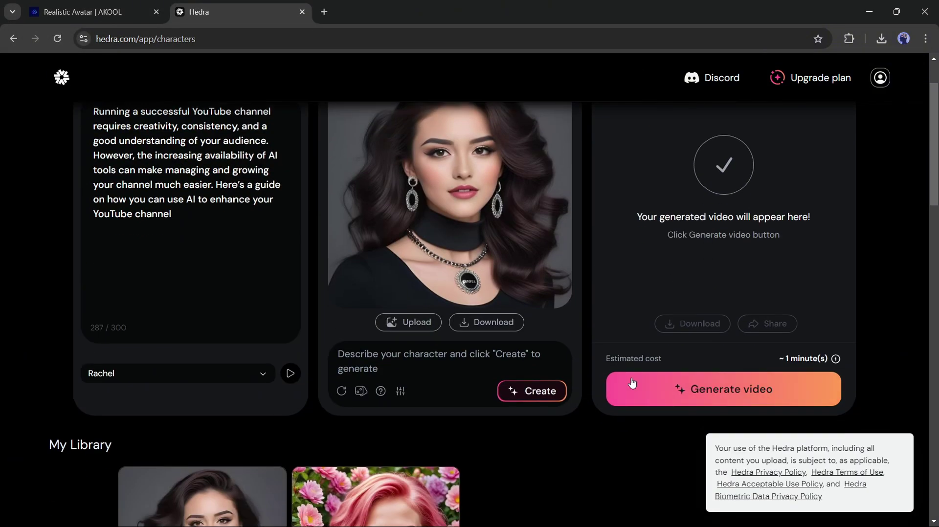
{"action": "scroll", "coordinate": [498, 297], "scroll_direction": "down", "scroll_amount": 2}
{"action": "left_click", "coordinate": [684, 405]}
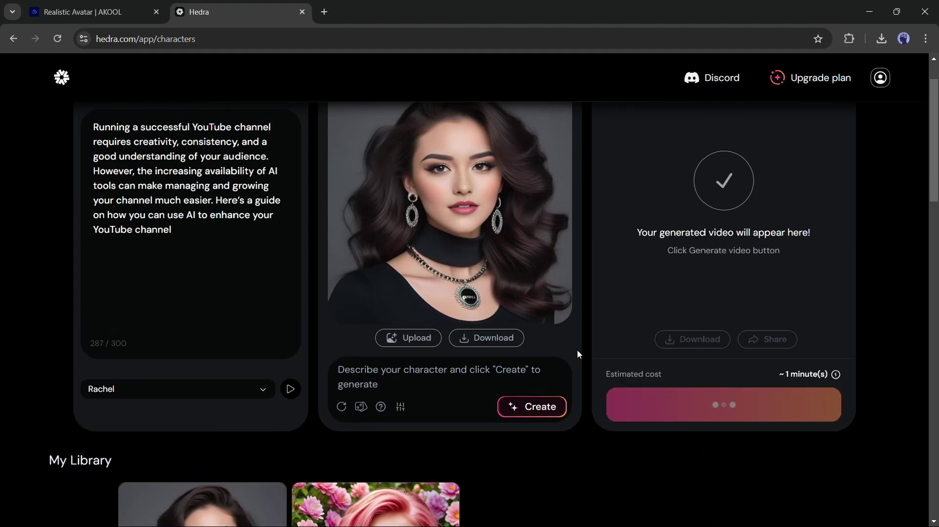
{"action": "scroll", "coordinate": [538, 350], "scroll_direction": "up", "scroll_amount": 1}
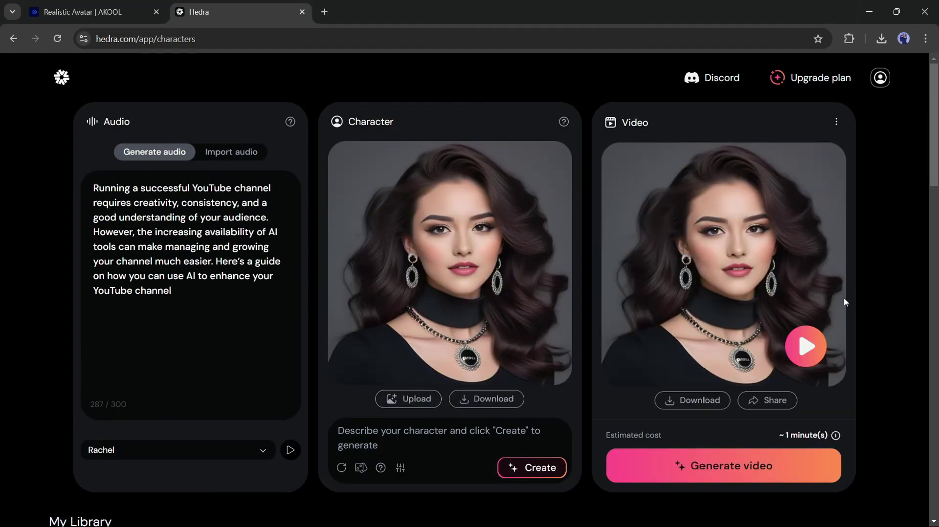
Step: Play the dark-haired woman's talking video in the Video panel, then replay it
{"action": "left_click", "coordinate": [805, 346]}
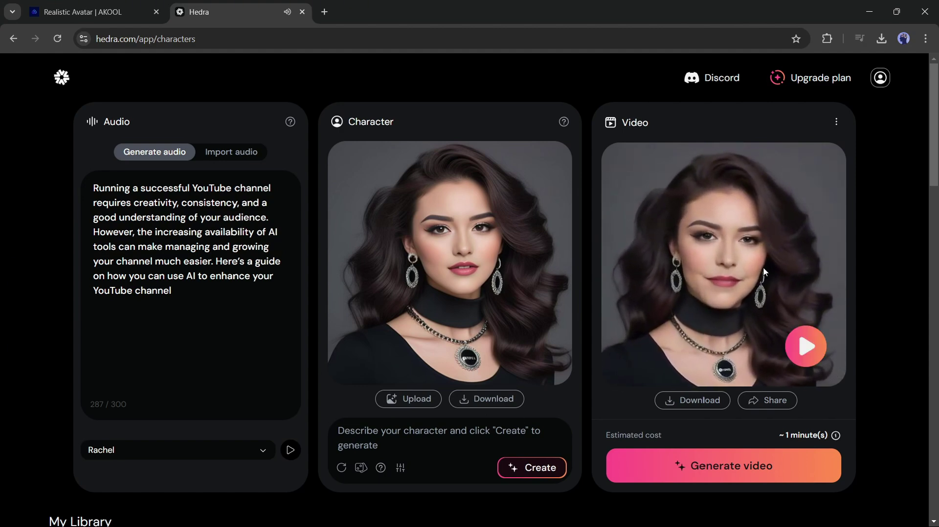
{"action": "left_click", "coordinate": [801, 356]}
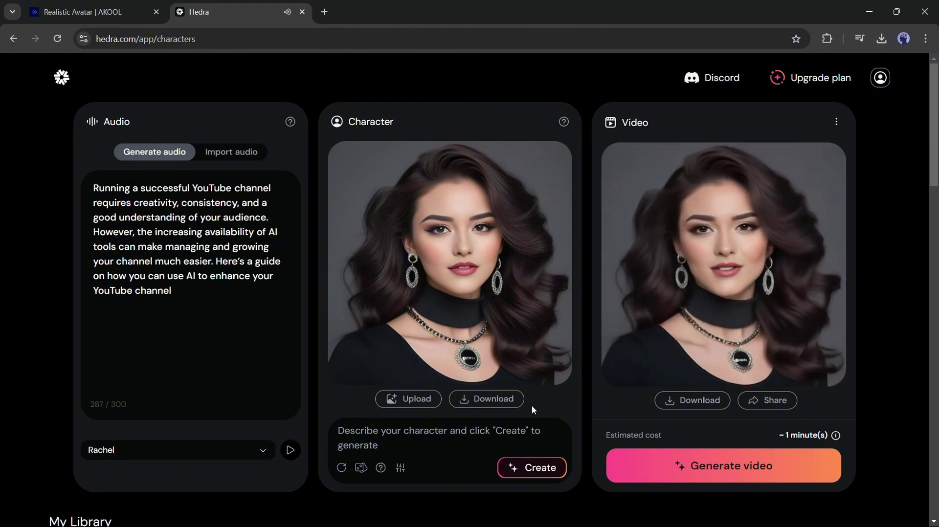